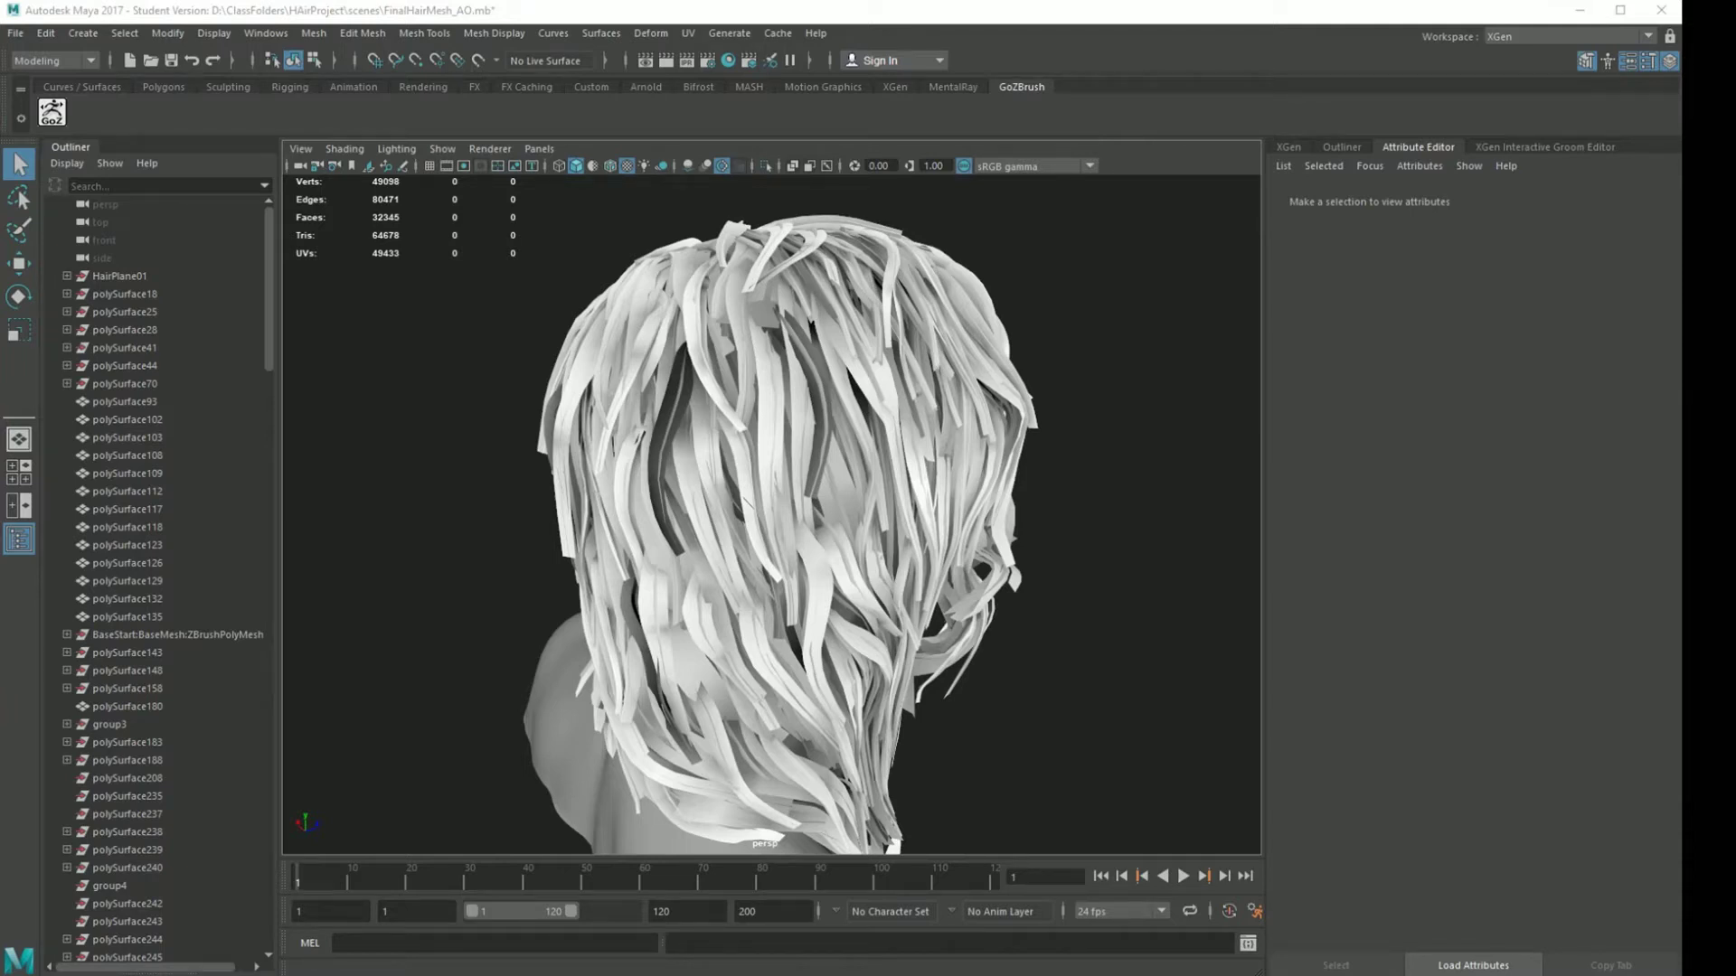
- Zoom and orbit around the FinalHairMesh_AO hair, viewing it from the side, front and left profile
scroll(559, 539, "down", 3)
left_click_drag(532, 562, 998, 512, "alt")
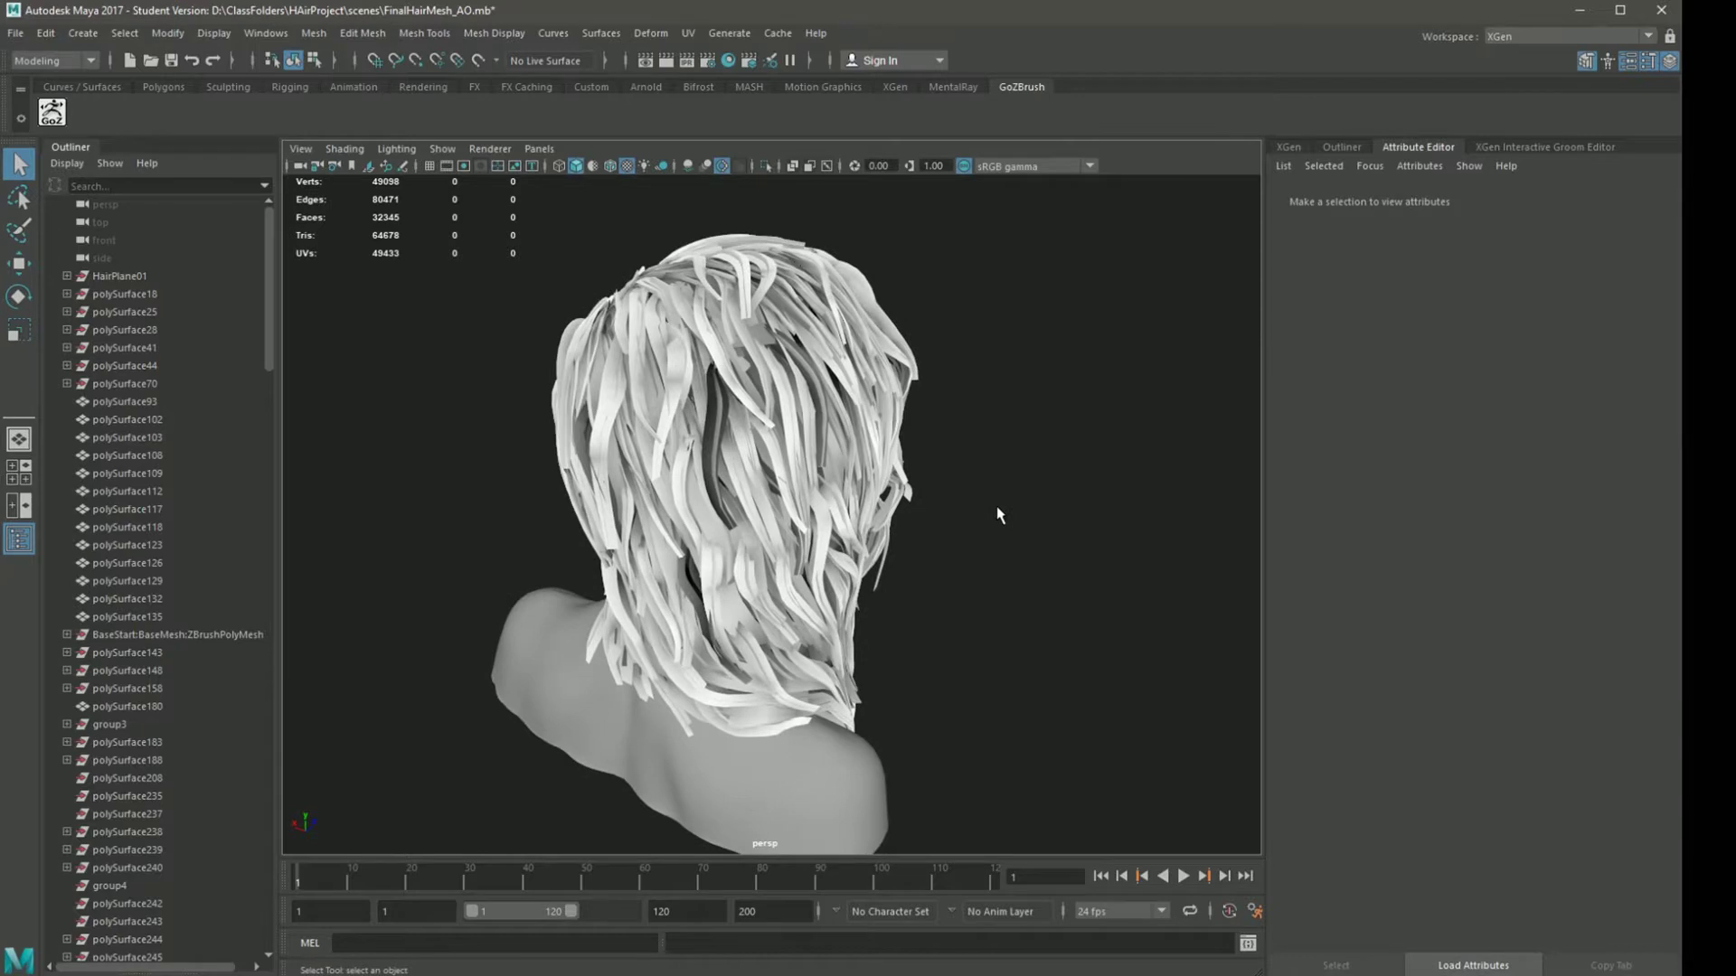
left_click(795, 452)
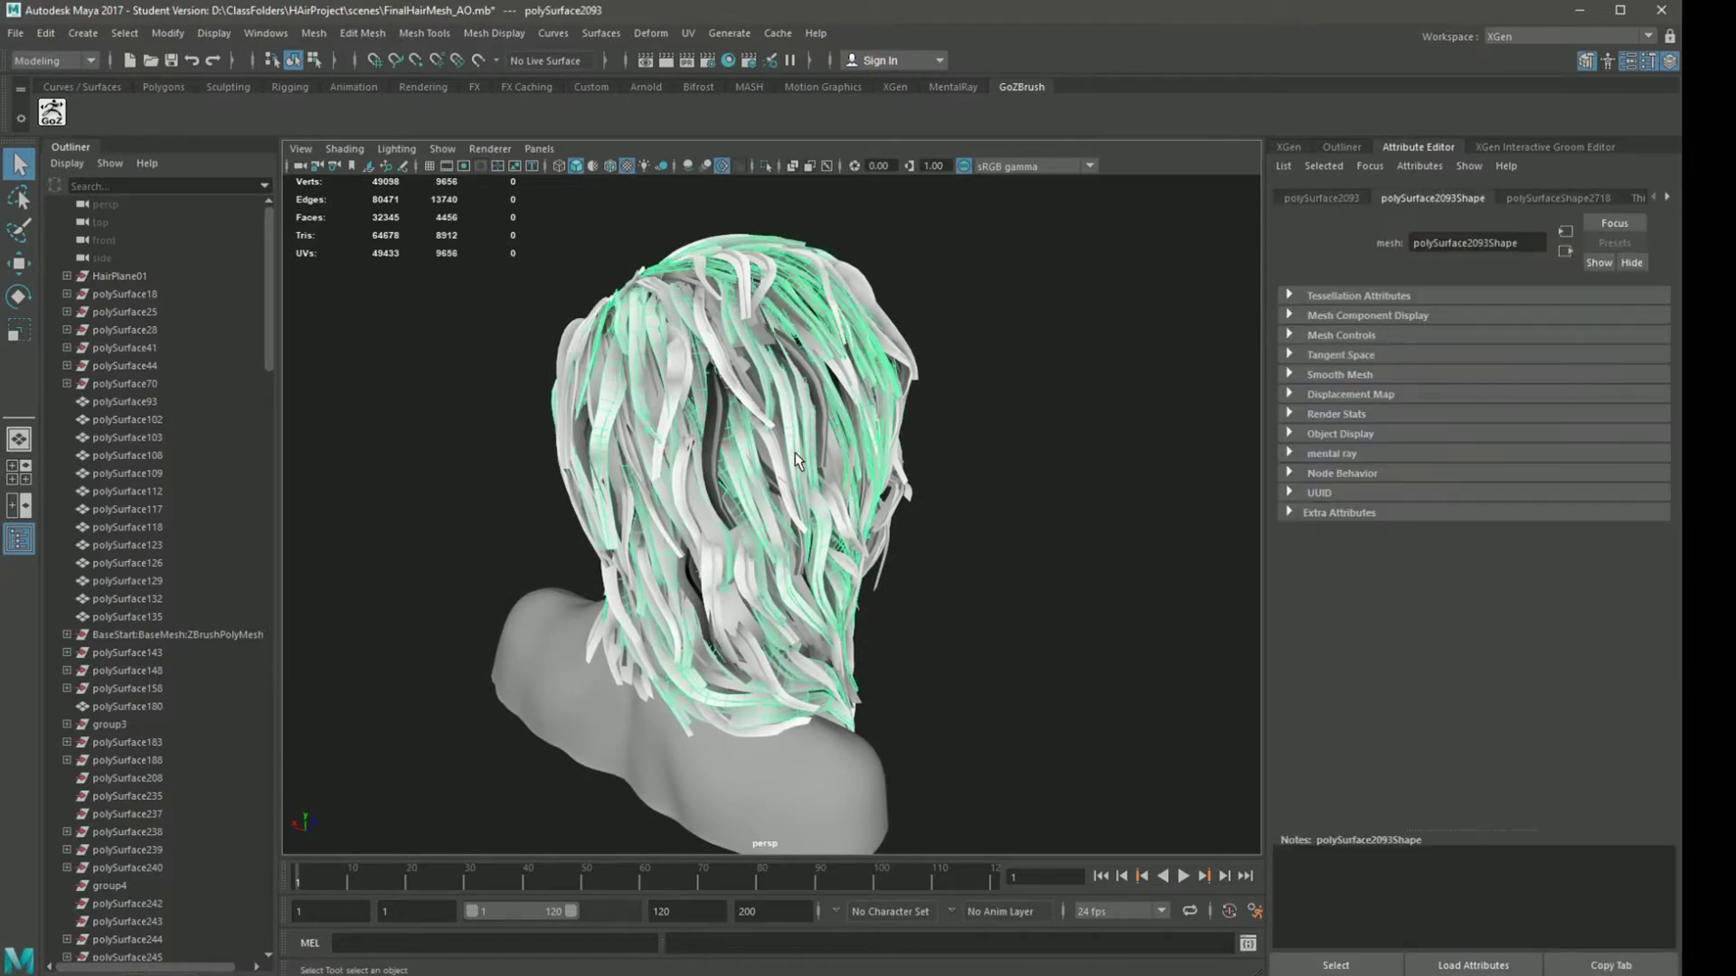
left_click(960, 486)
left_click_drag(1088, 535, 1061, 545, "alt")
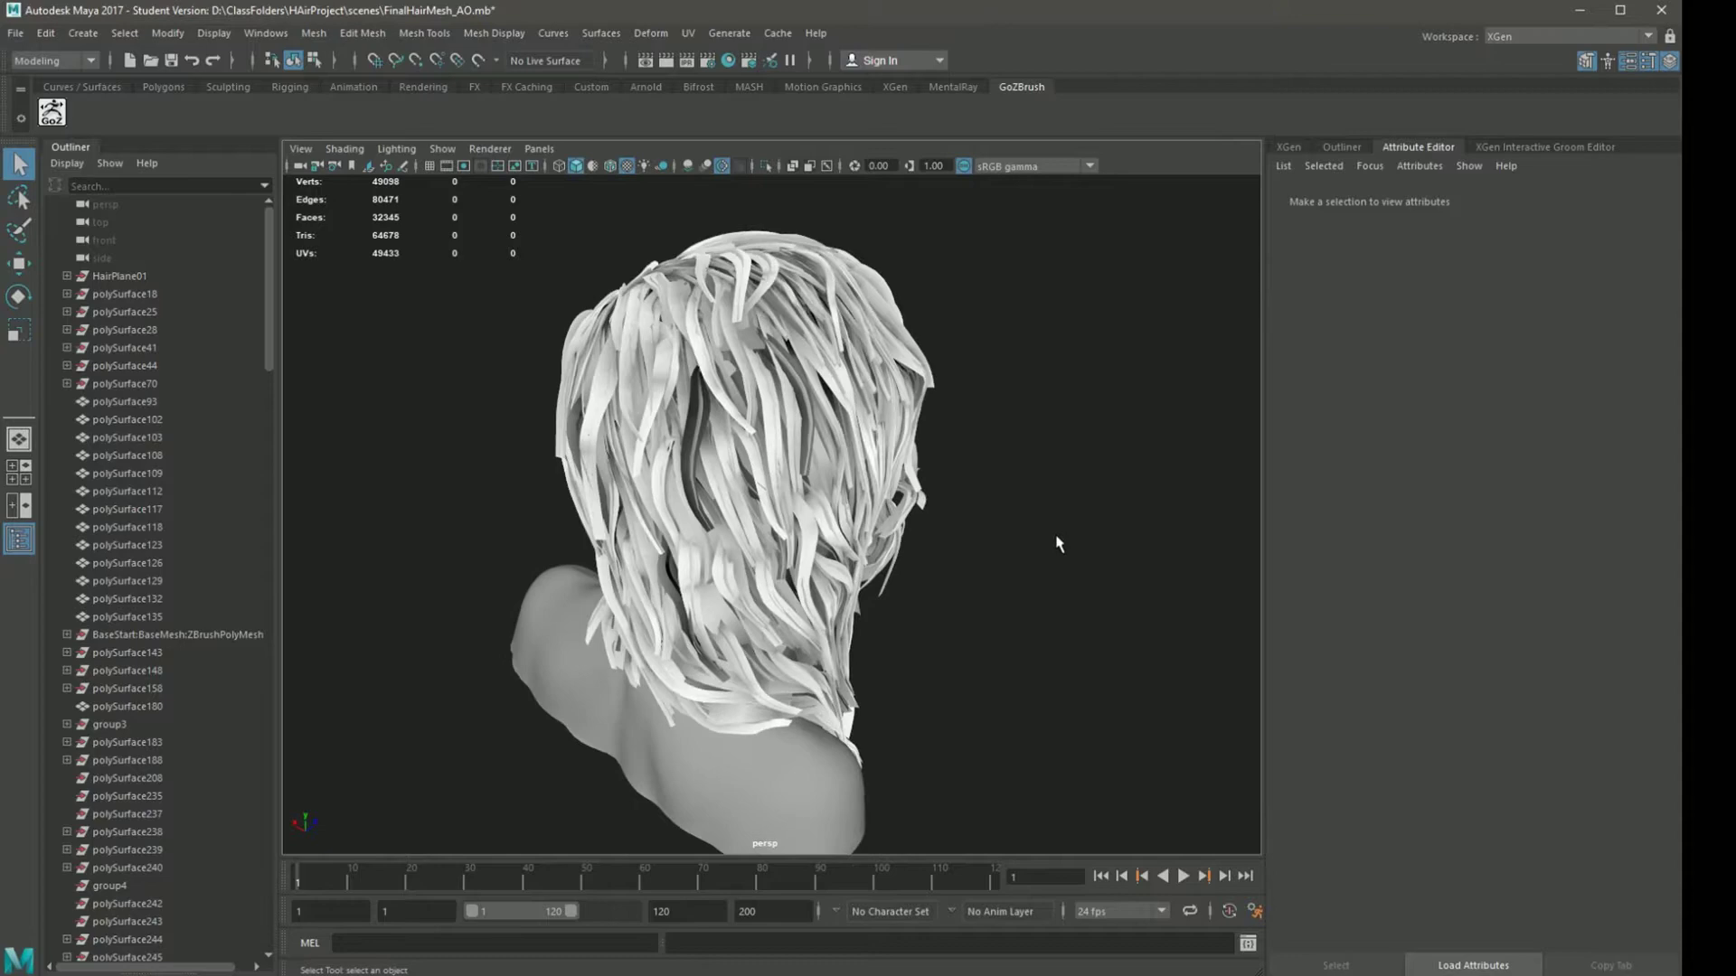
right_click_drag(1060, 545, 1035, 570, "alt")
right_click_drag(1066, 496, 1046, 527, "alt")
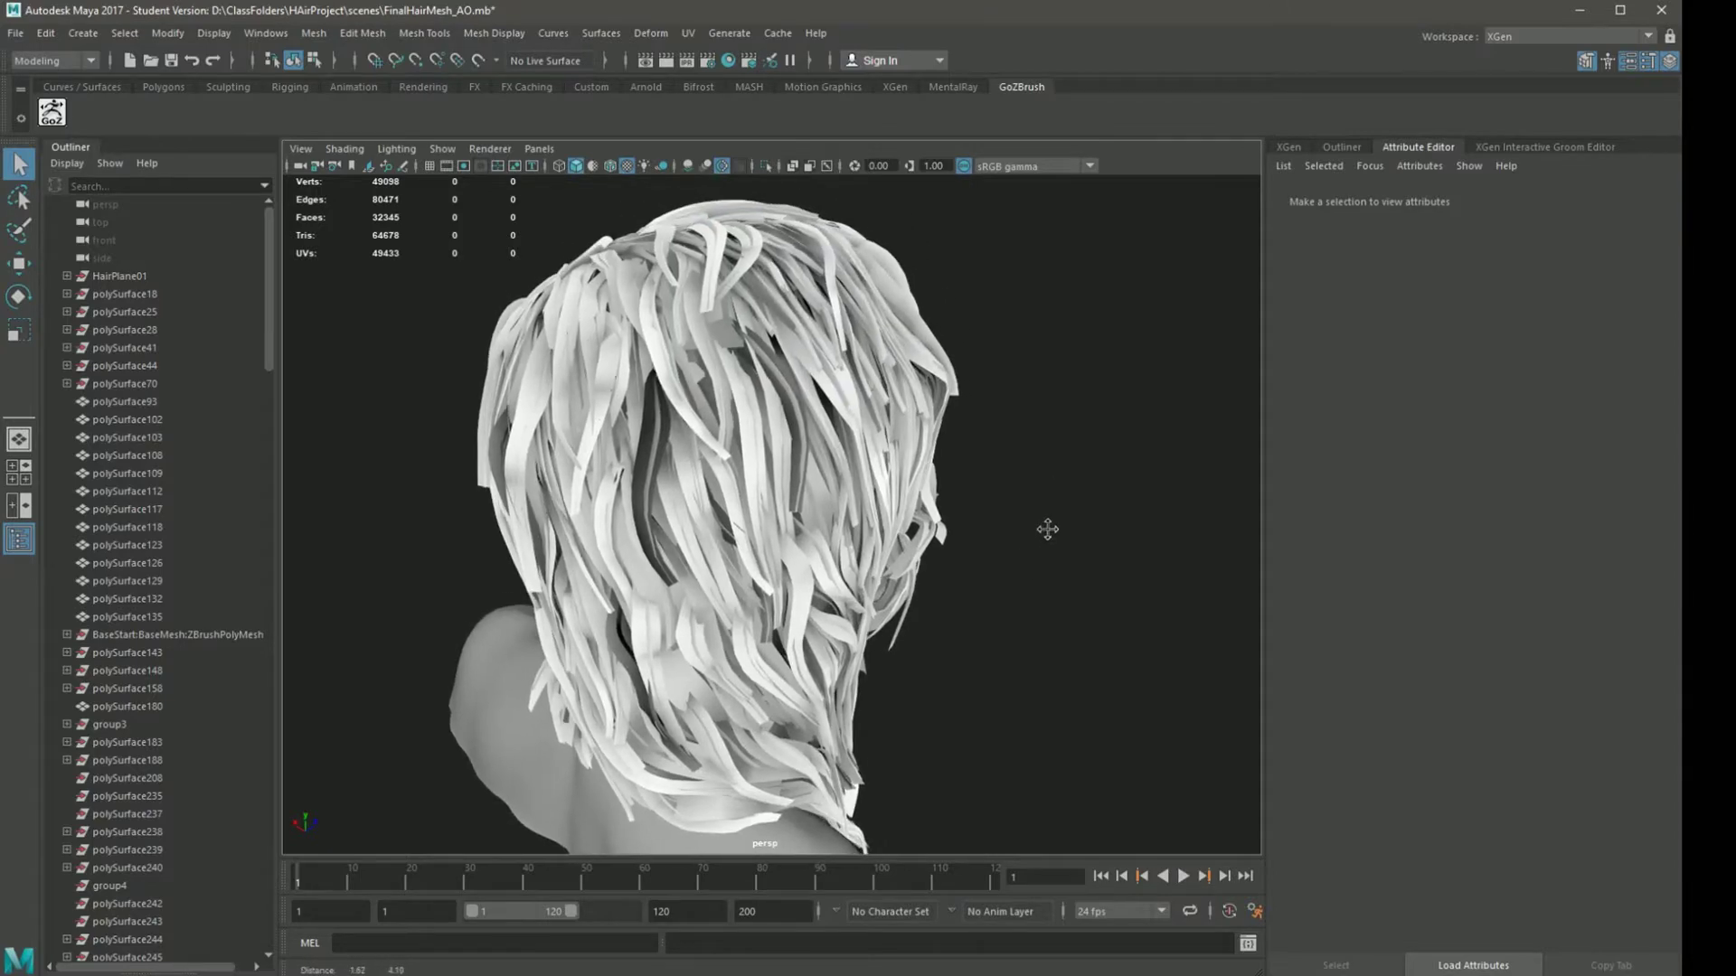
mouse_move(1011, 613)
left_mouse_down("alt")
mouse_move(1022, 580)
mouse_move(1046, 581)
mouse_move(1039, 608)
left_mouse_up("alt")
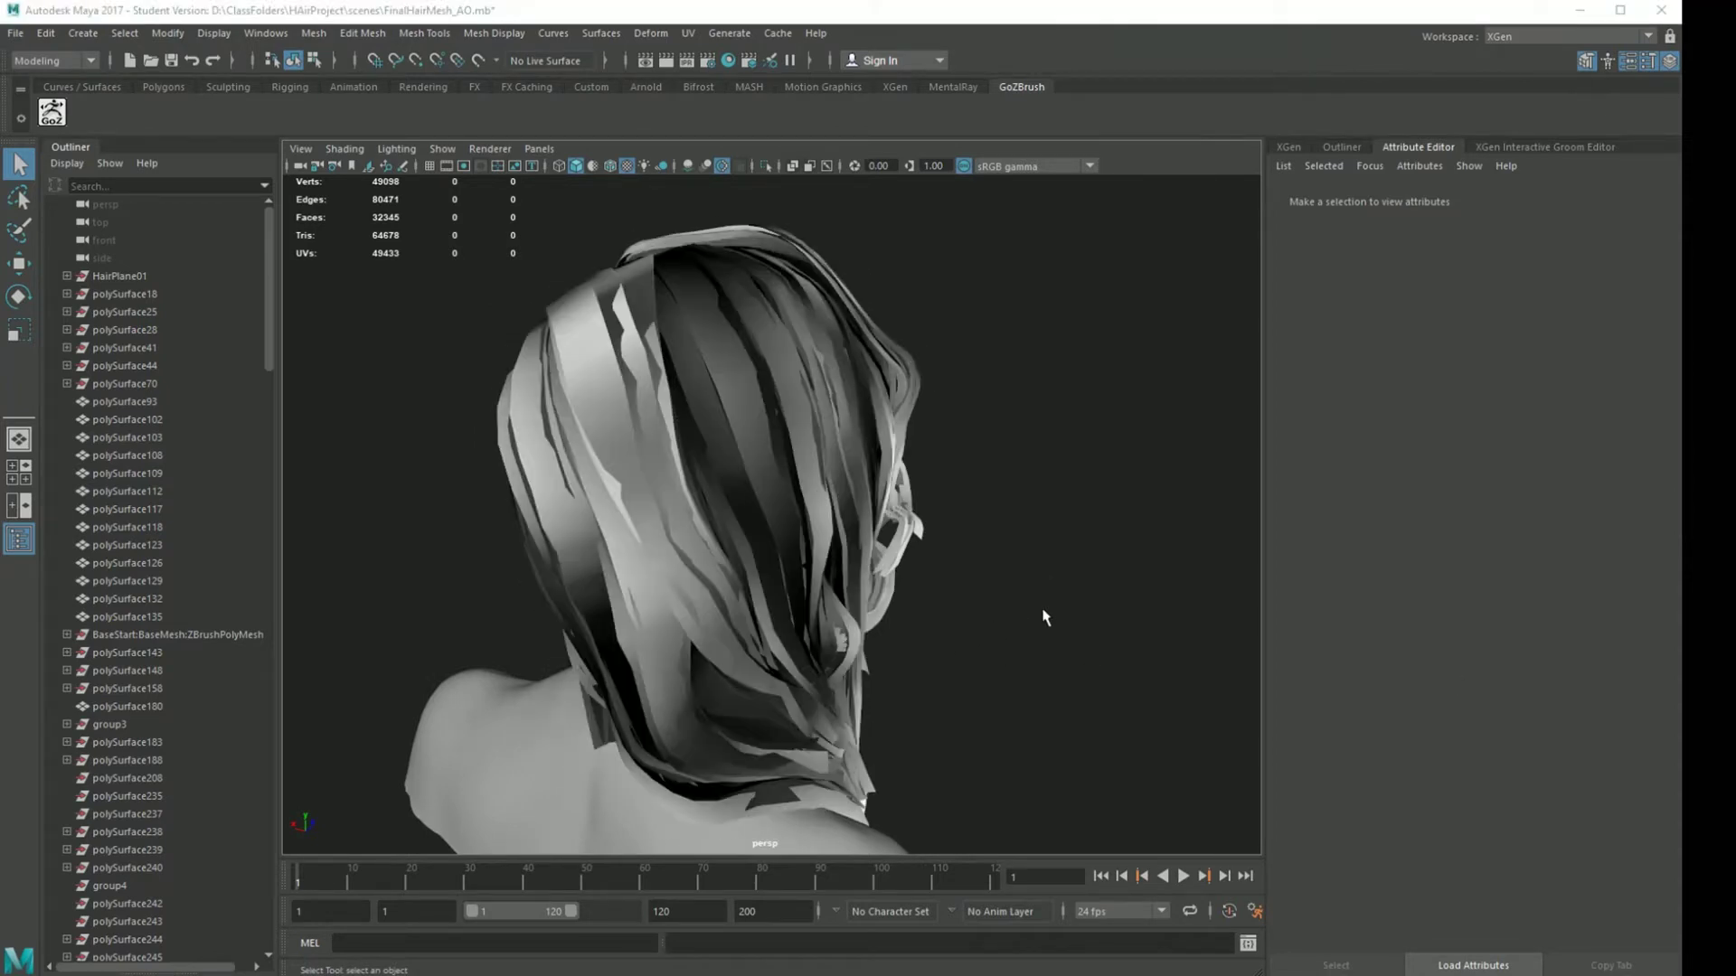
mouse_move(1042, 612)
left_mouse_down("alt")
mouse_move(728, 591)
mouse_move(964, 716)
mouse_move(1022, 687)
mouse_move(1043, 575)
mouse_move(1065, 640)
mouse_move(1053, 624)
left_mouse_up("alt")
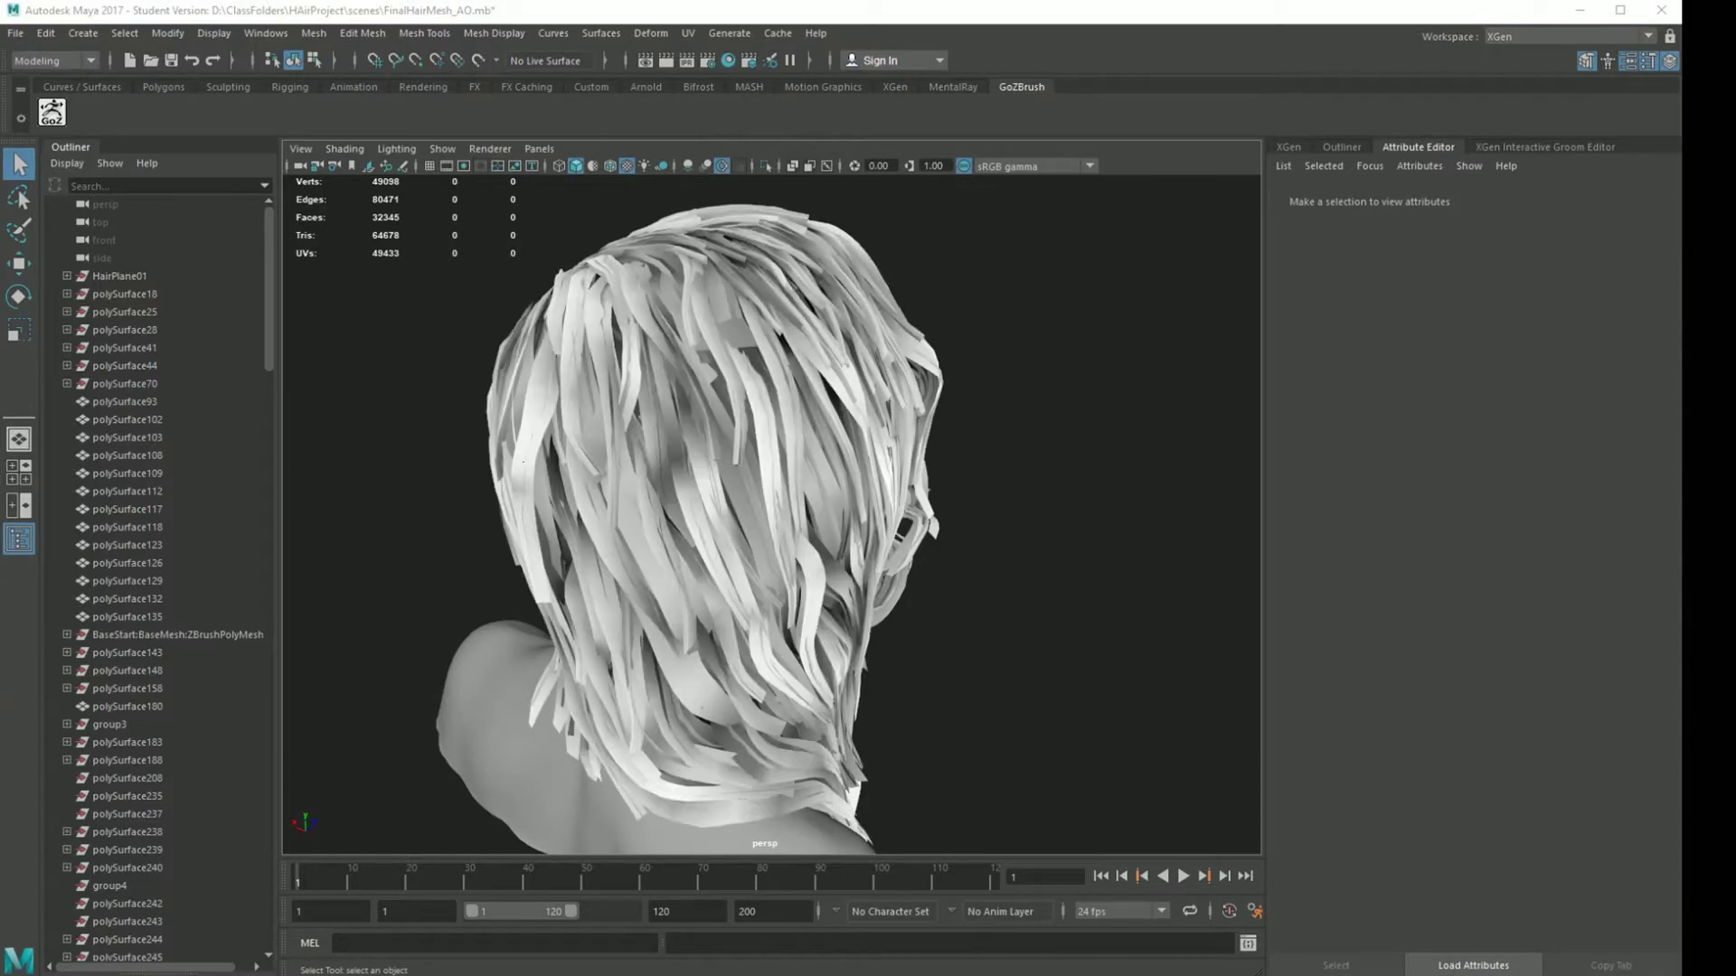
left_click_drag(1192, 641, 719, 601, "alt")
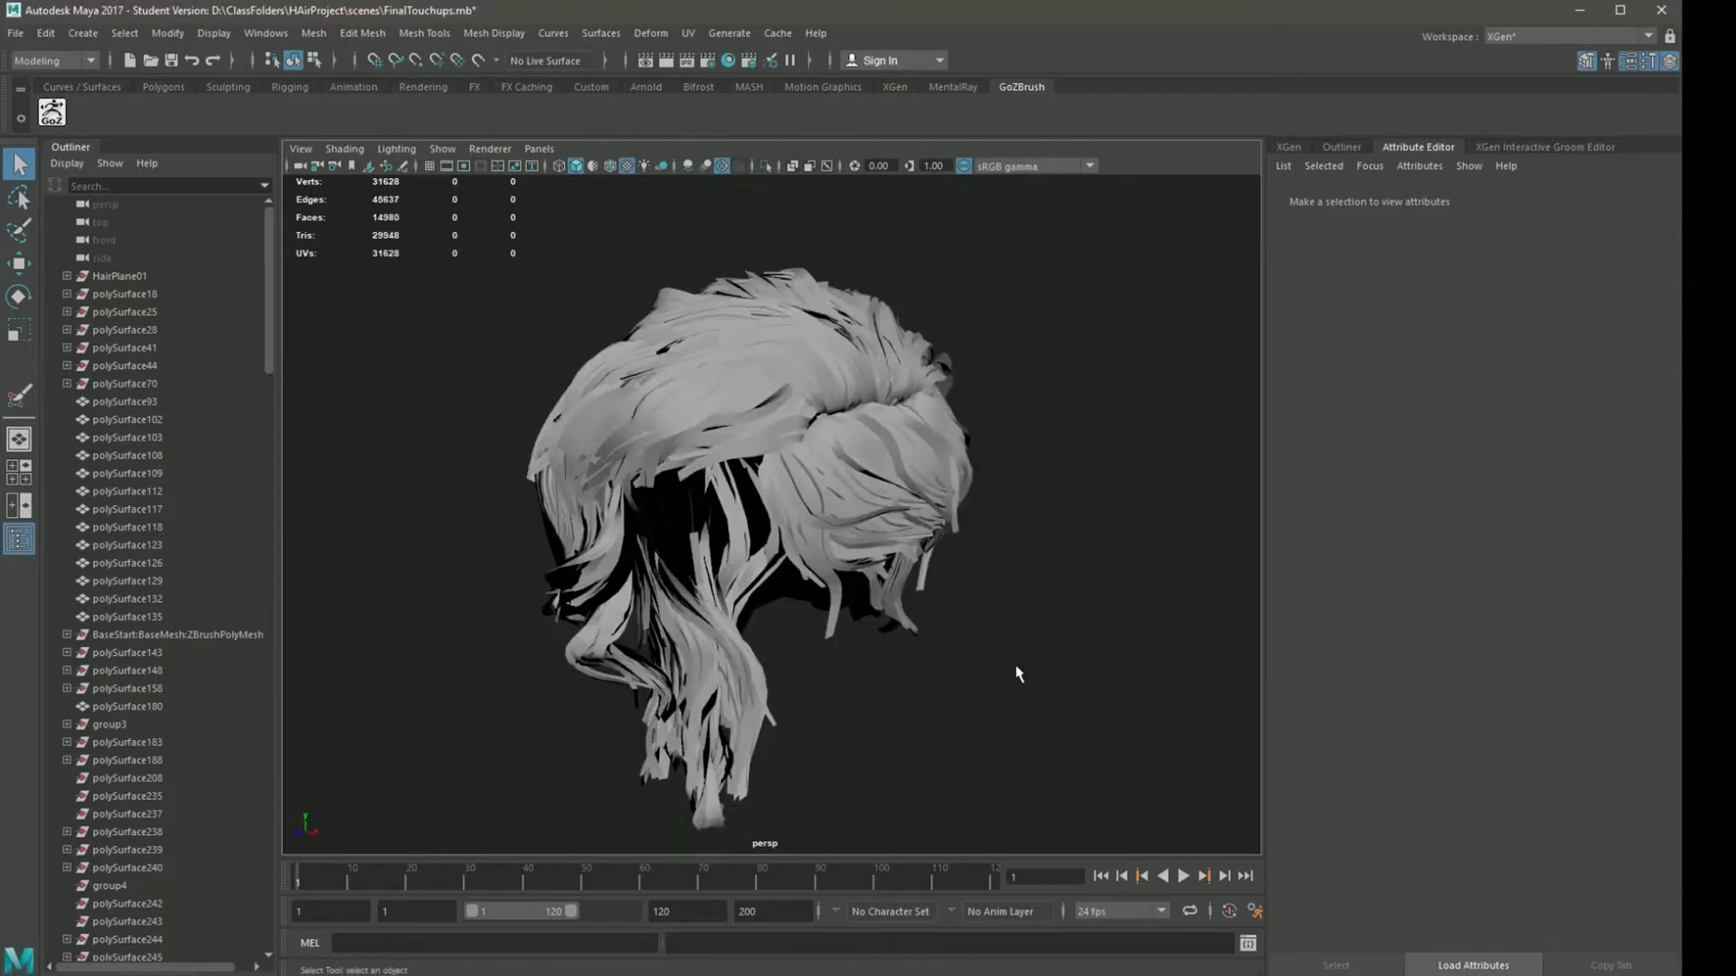
left_click_drag(1016, 674, 968, 682, "alt")
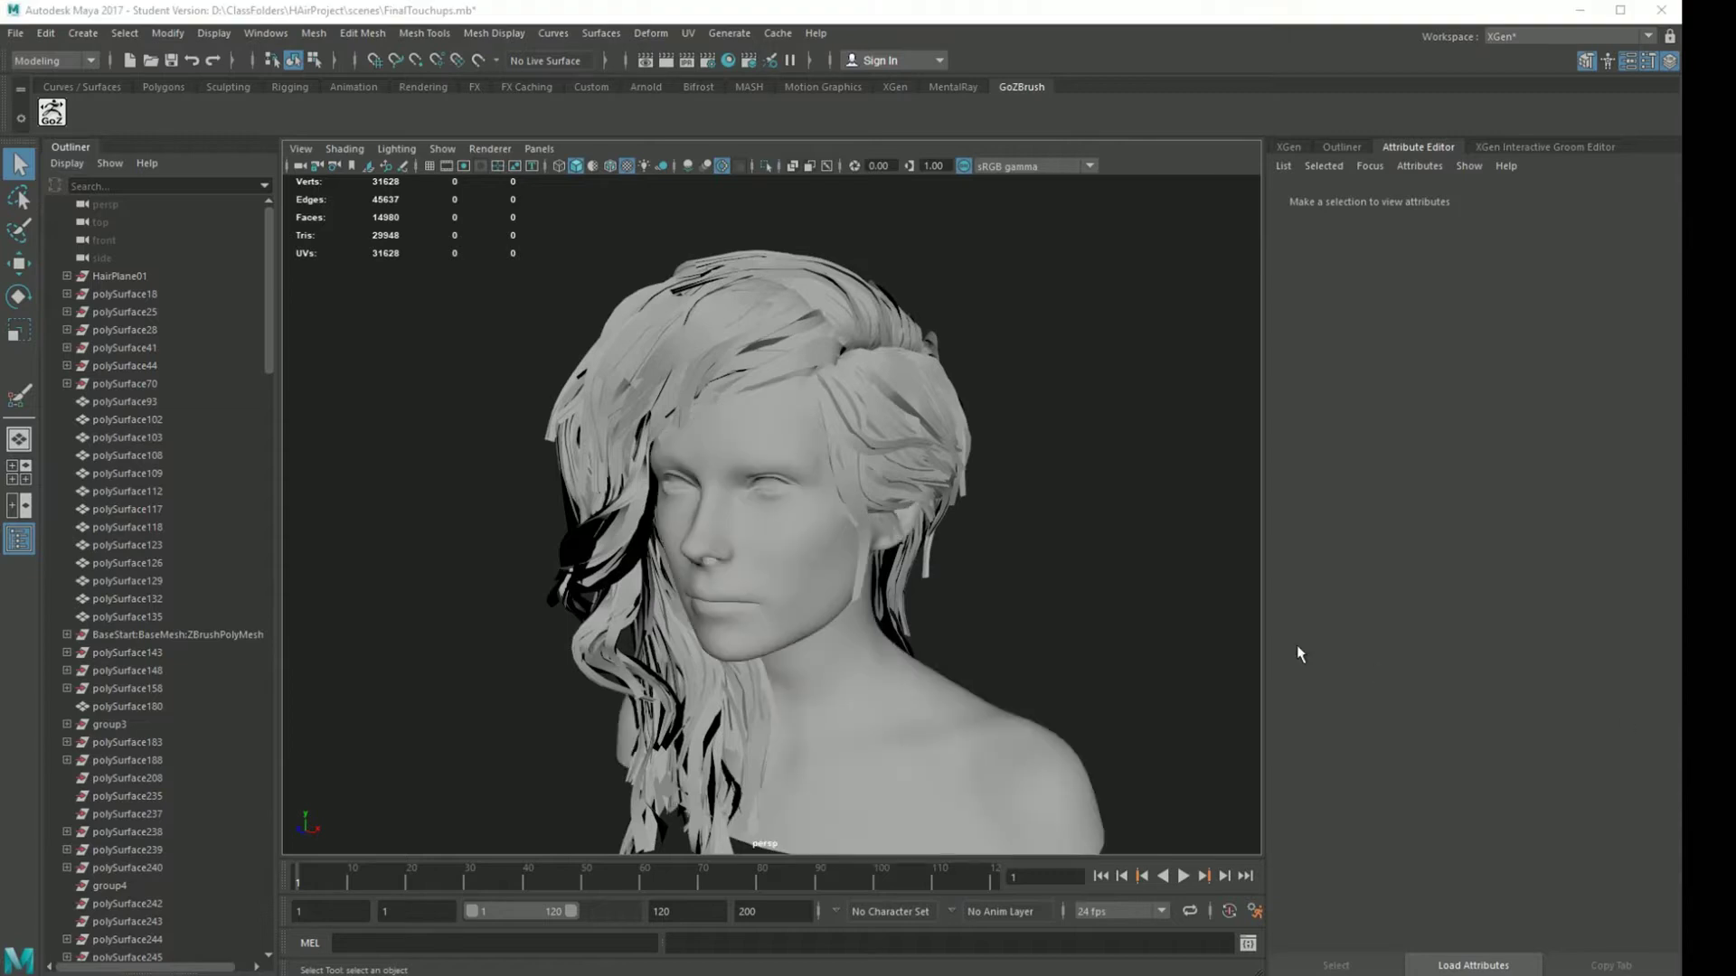
left_click_drag(1247, 637, 1149, 605, "alt")
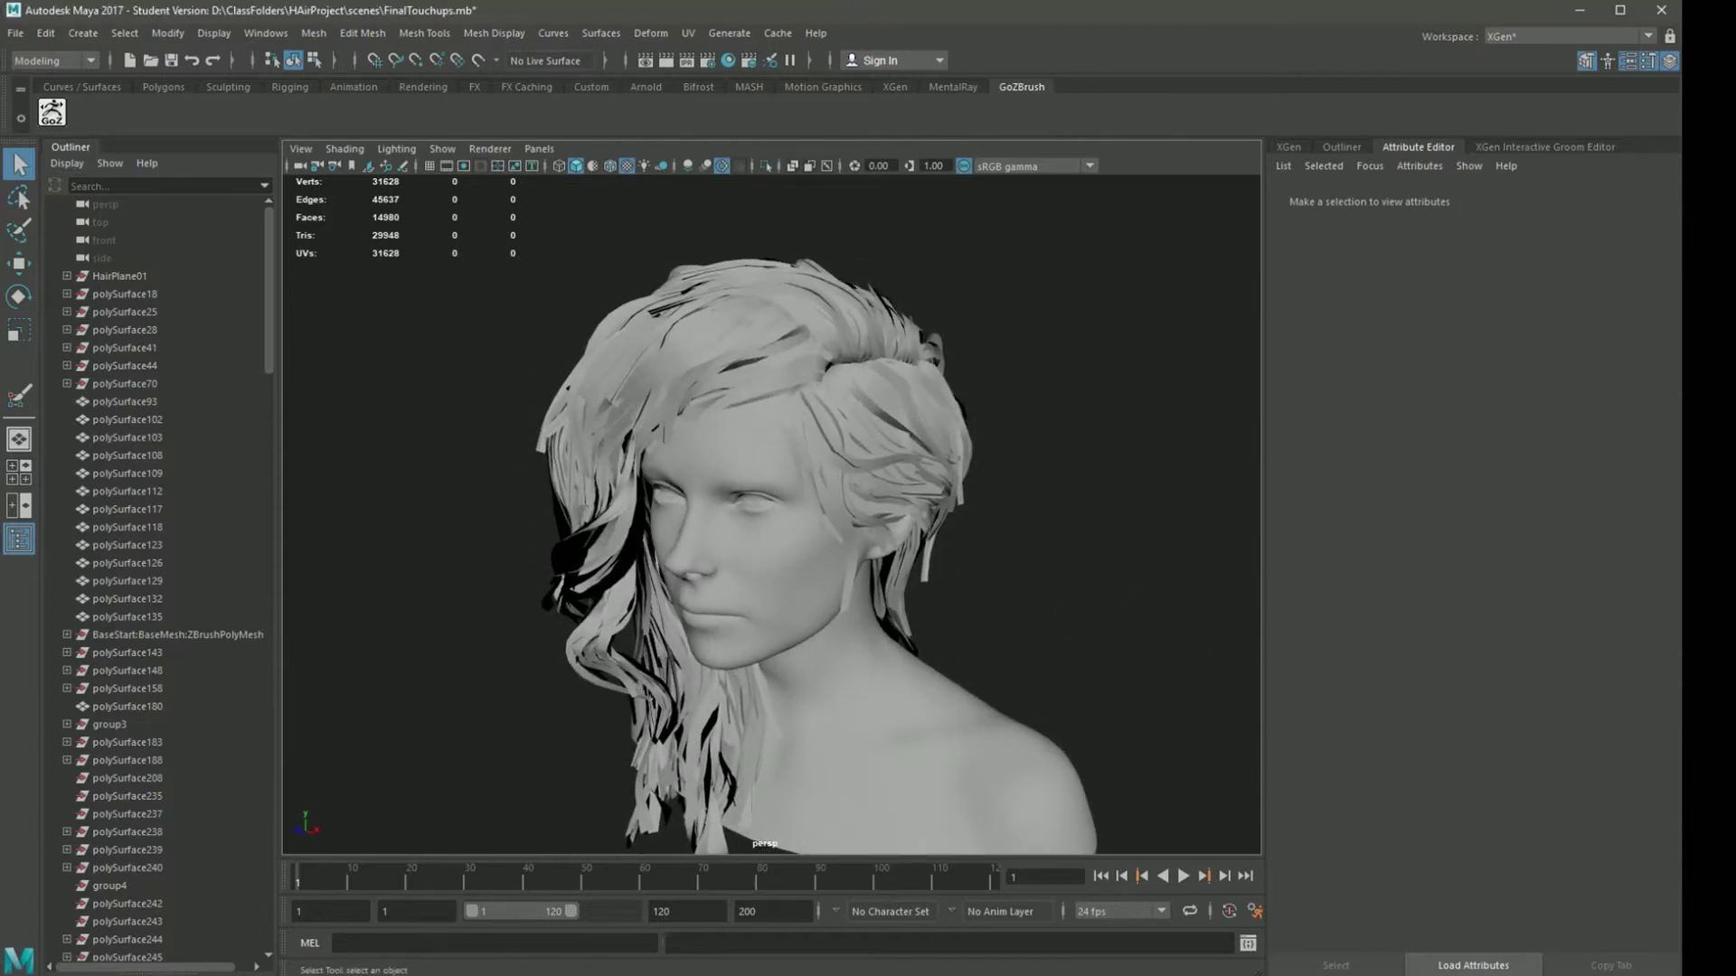
mouse_move(917, 678)
left_mouse_down("alt")
mouse_move(1012, 694)
mouse_move(931, 680)
left_mouse_up("alt")
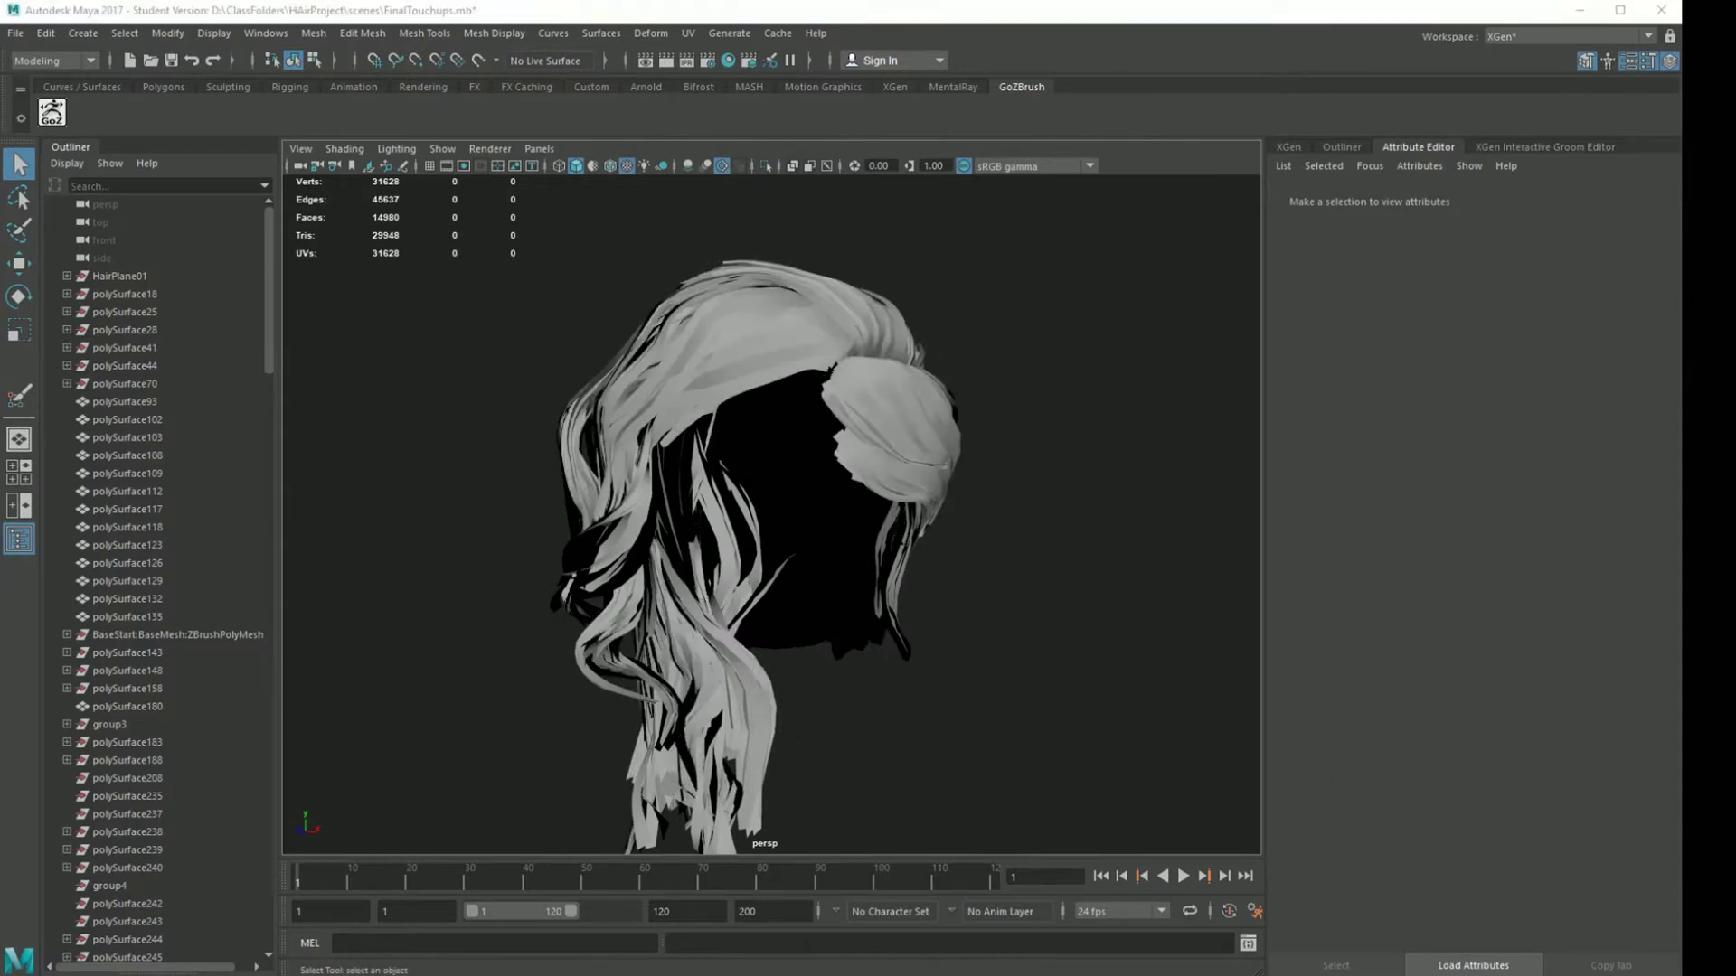
mouse_move(1084, 615)
left_mouse_down("alt")
mouse_move(973, 663)
mouse_move(1015, 637)
mouse_move(1104, 632)
mouse_move(1077, 622)
left_mouse_up("alt")
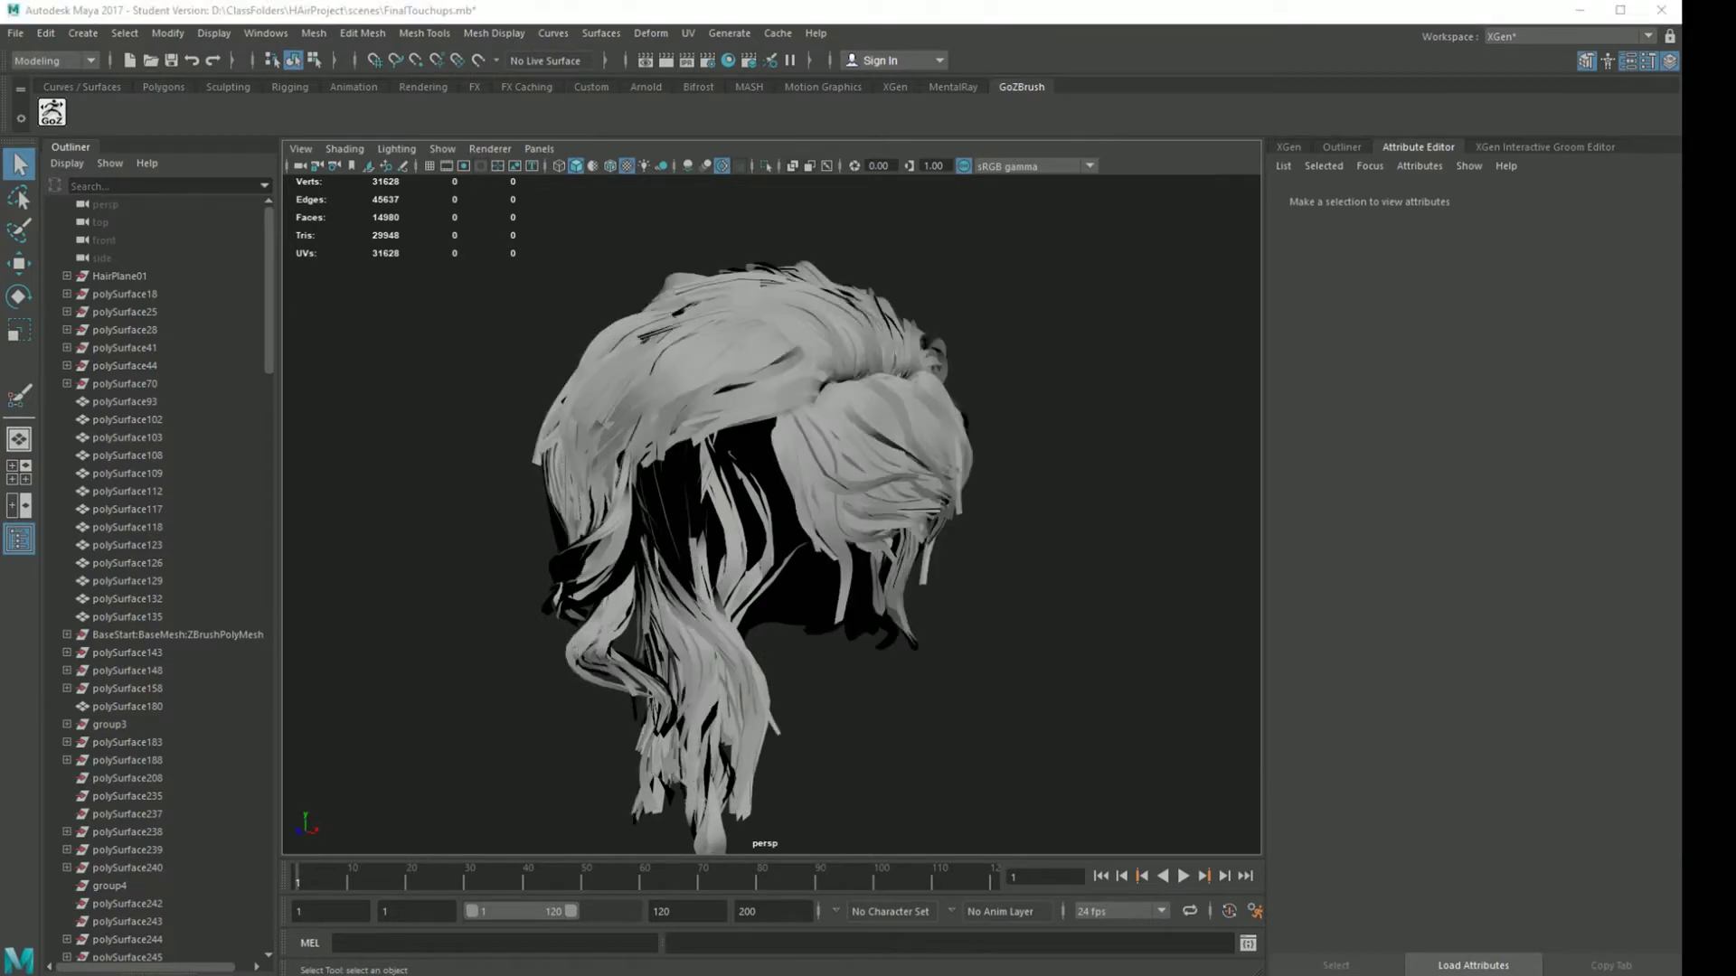
mouse_move(1070, 667)
left_mouse_down("alt")
mouse_move(1016, 651)
mouse_move(1065, 690)
left_mouse_up("alt")
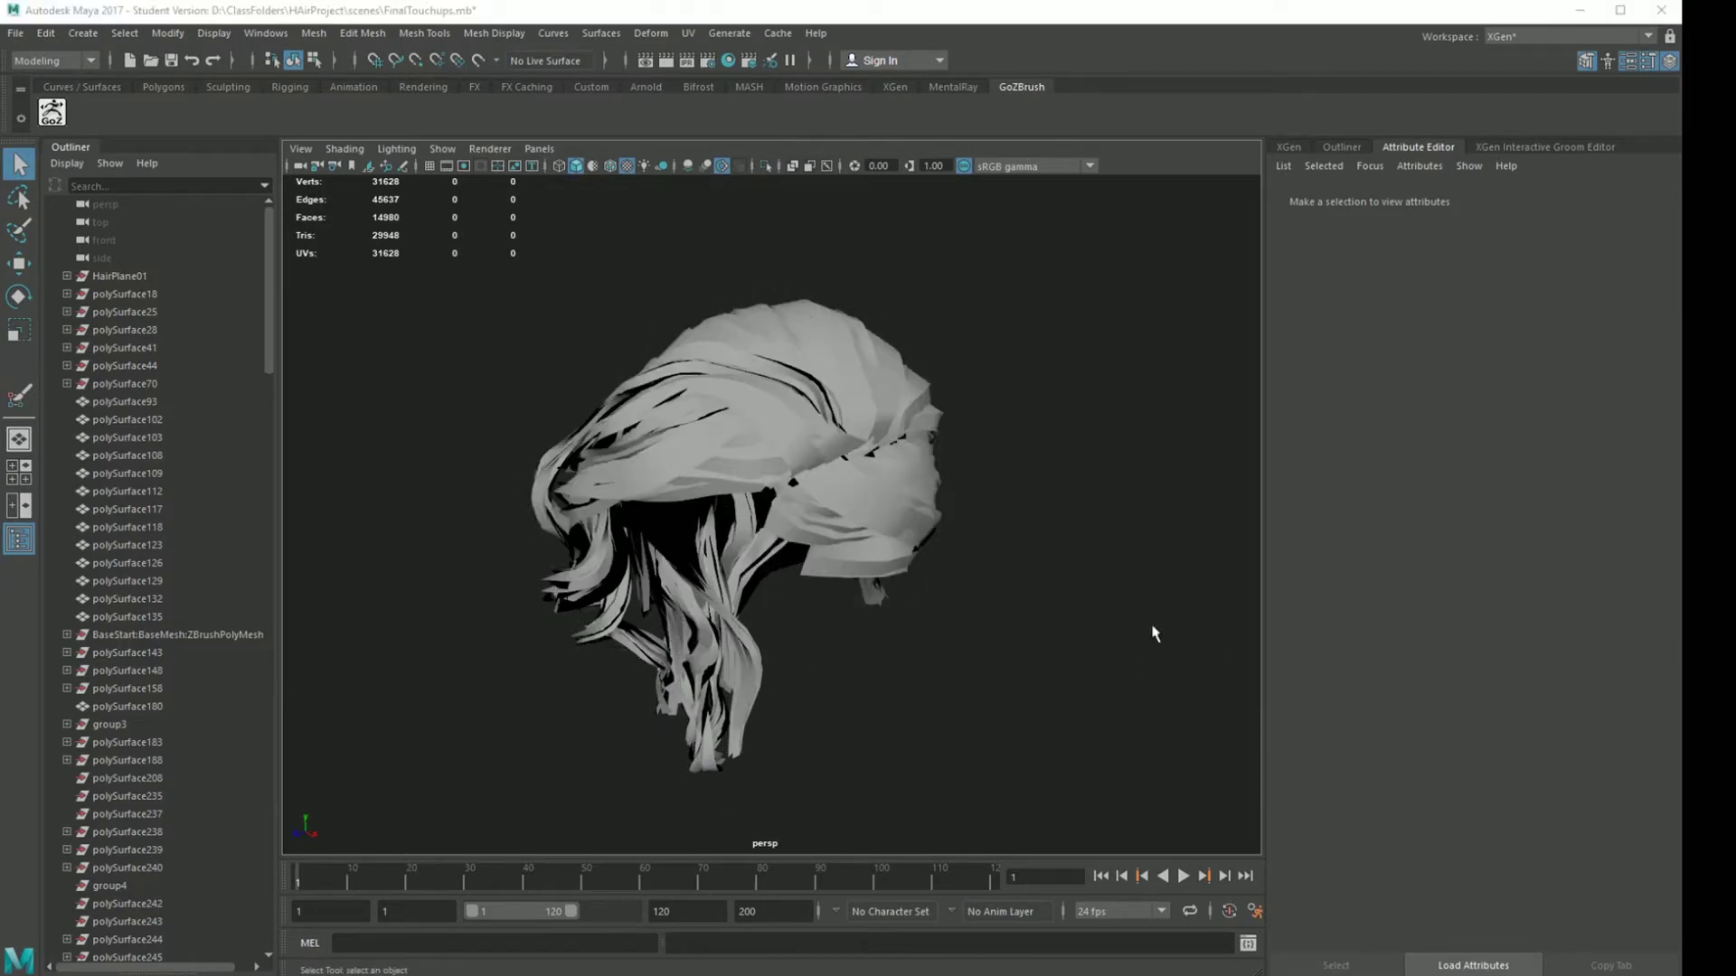
left_click_drag(1155, 633, 1085, 588, "alt")
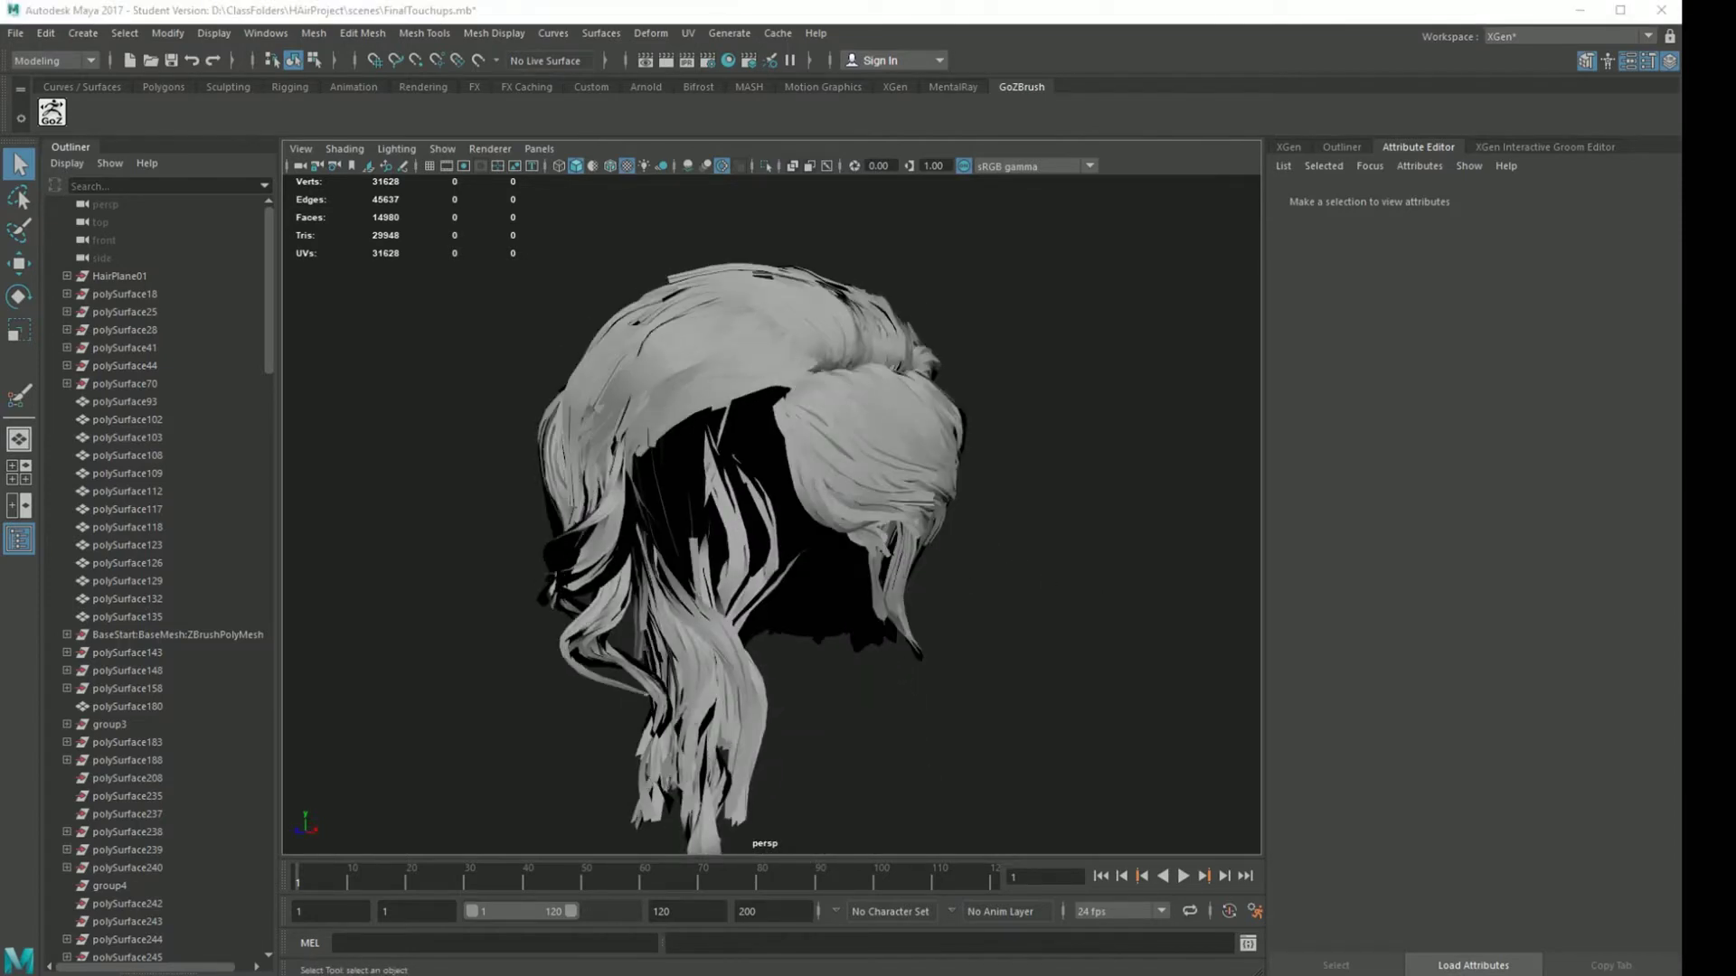
left_click_drag(1154, 565, 1097, 571, "alt")
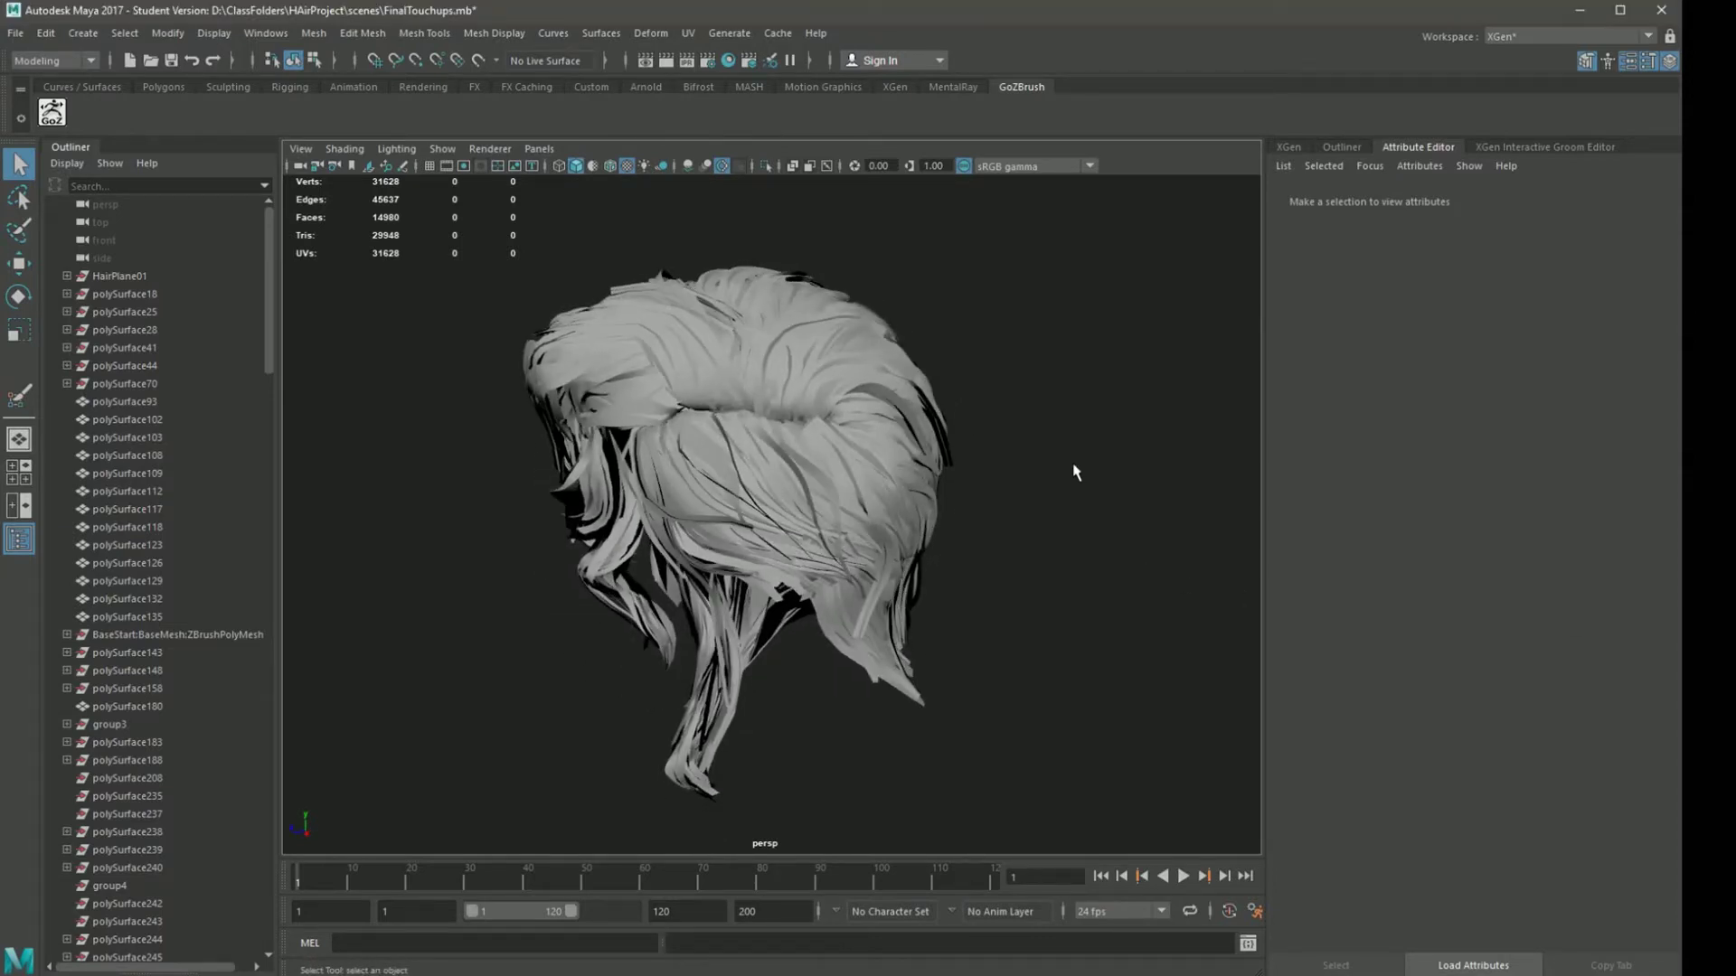
- Switch to the Rendering menu set and bring up the Lighting/Shading Batch Bake (mental ray) entry
left_click(91, 61)
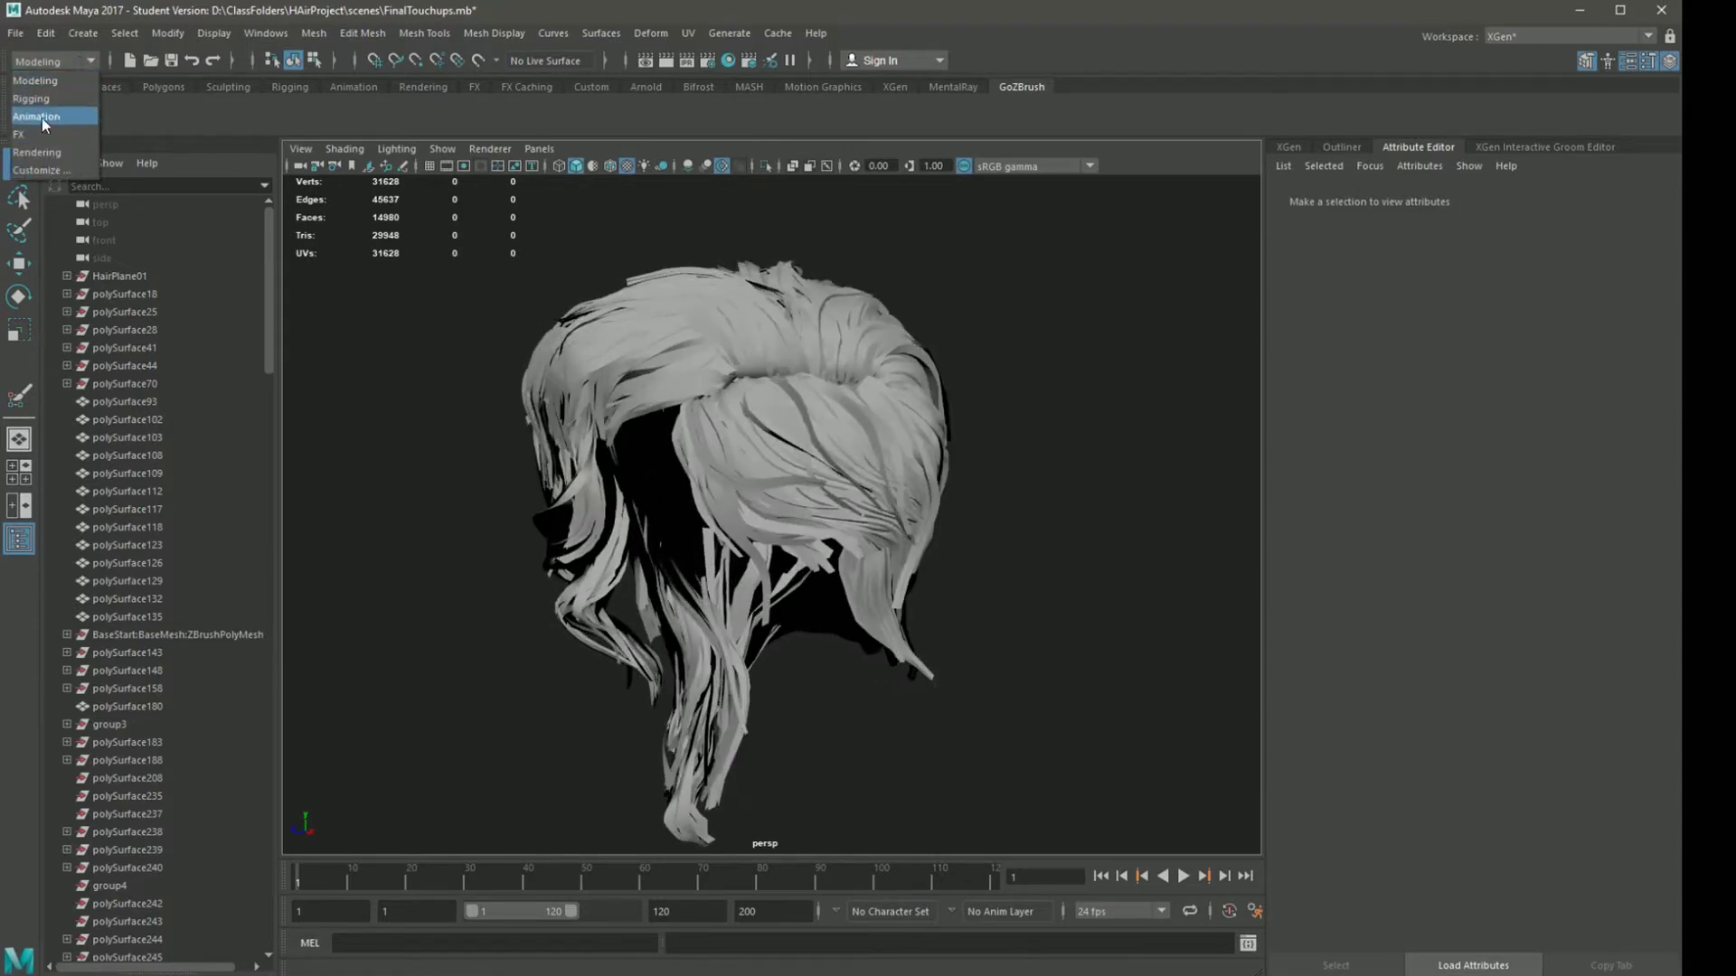
left_click(36, 153)
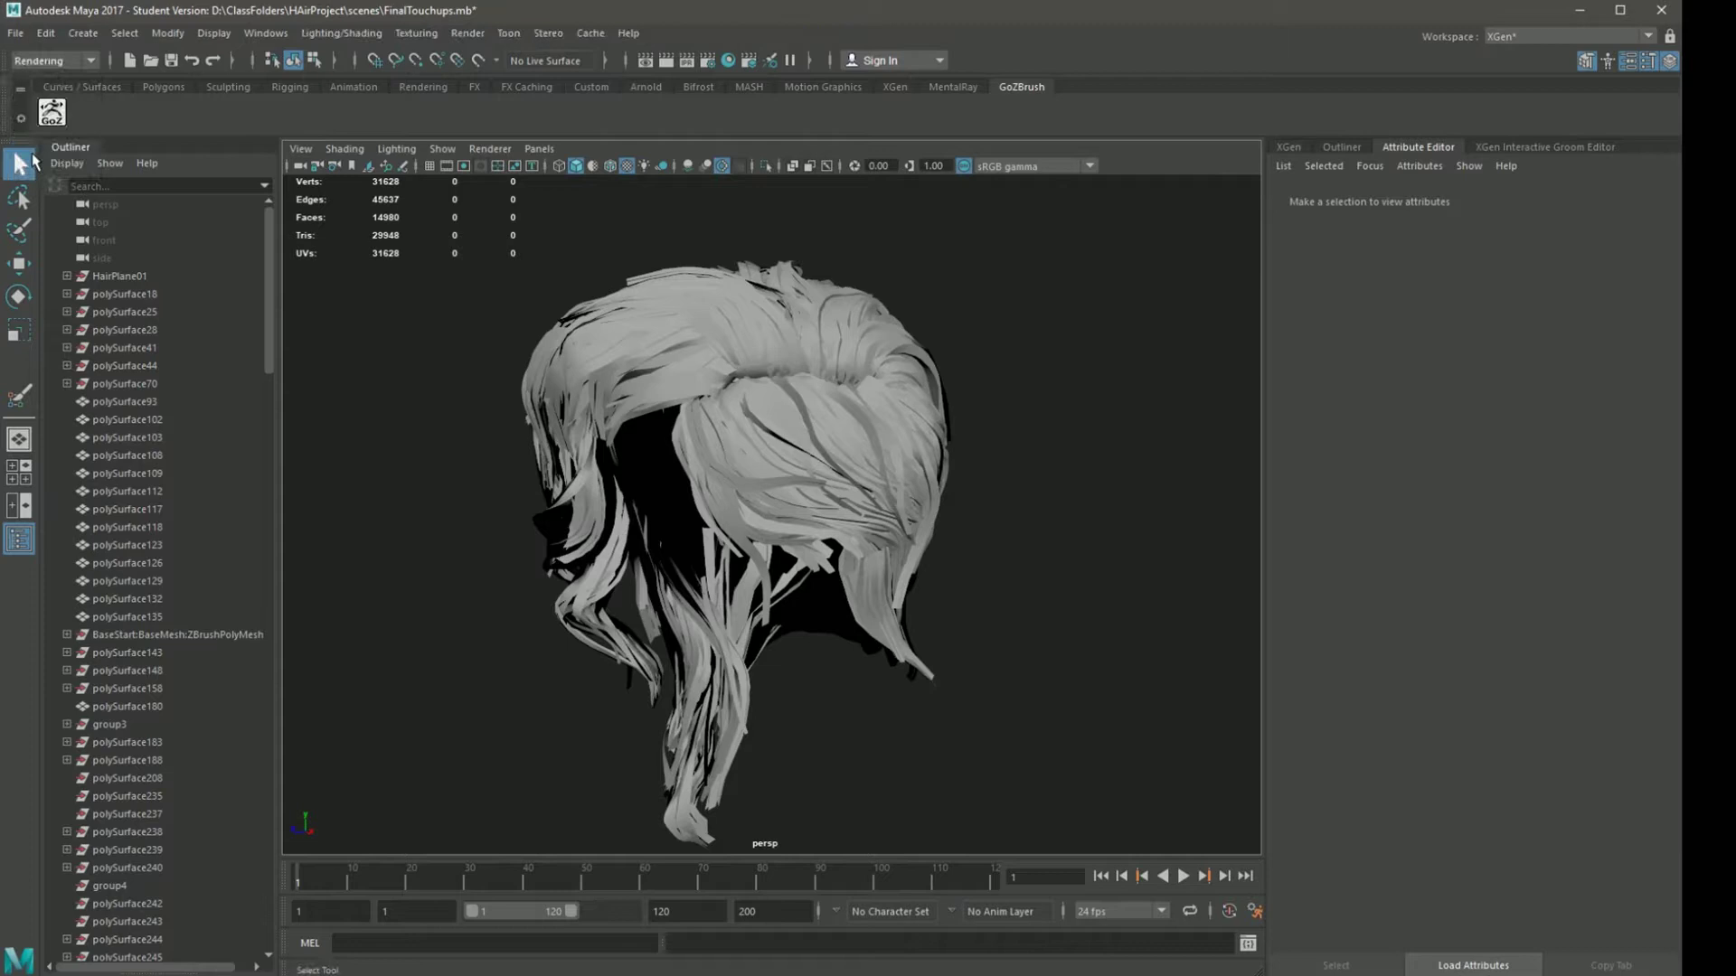
left_click_drag(400, 398, 458, 391, "alt")
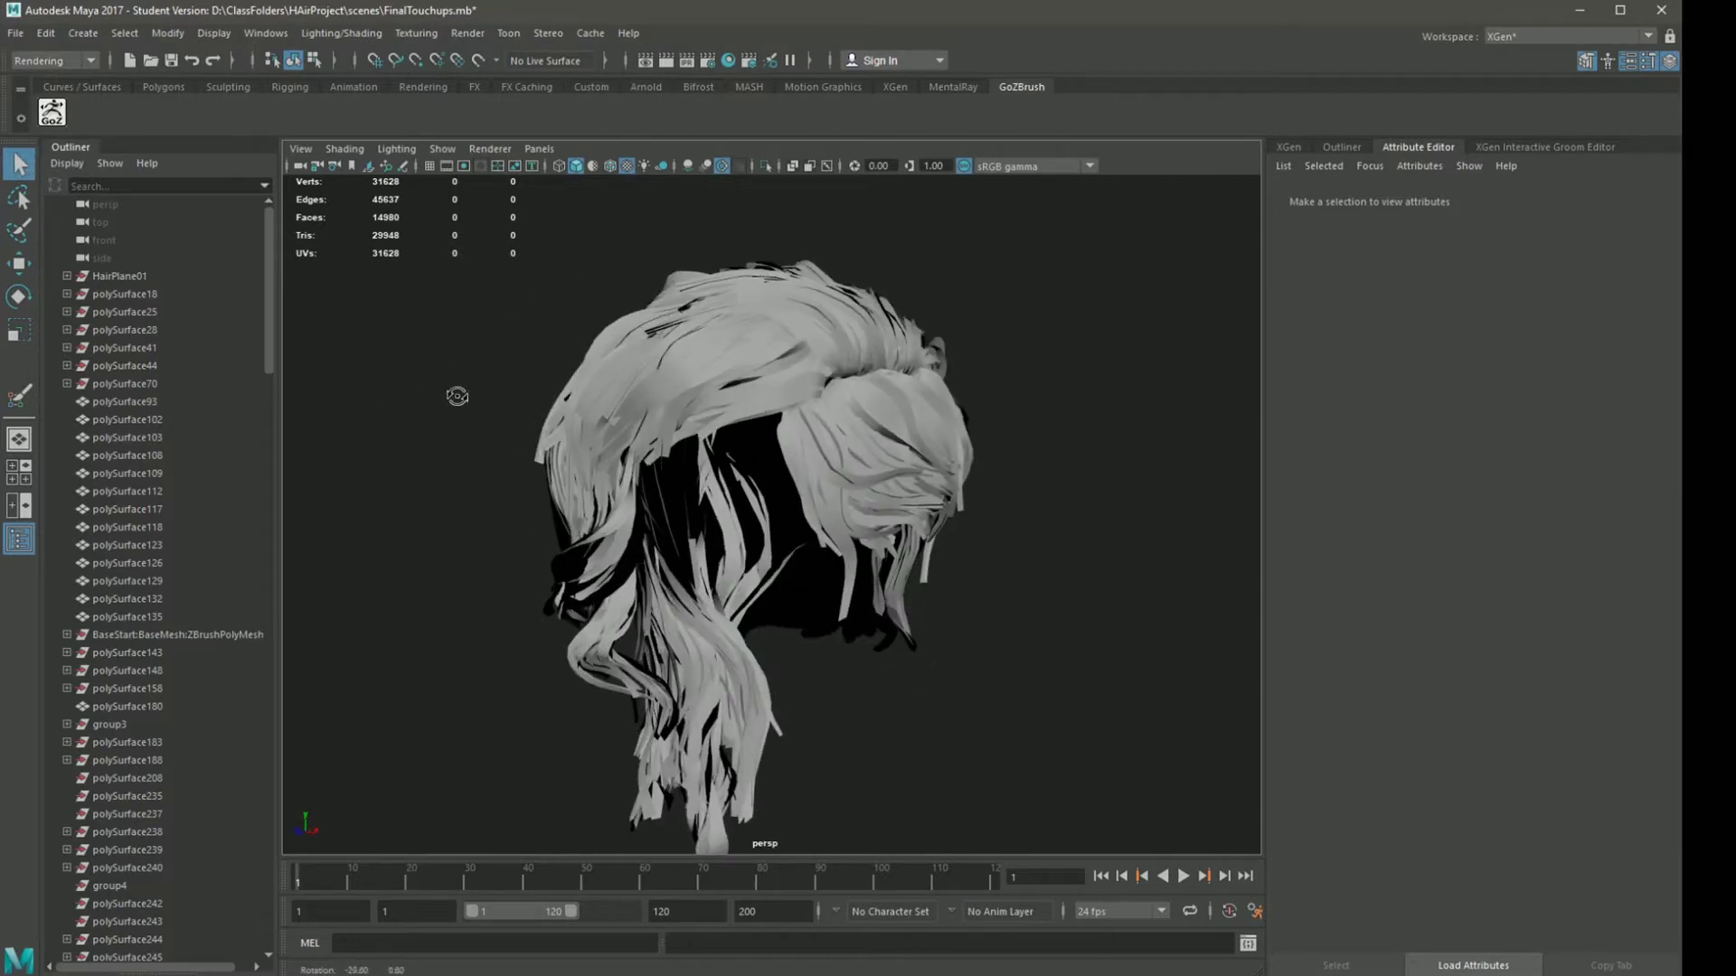
left_click(345, 35)
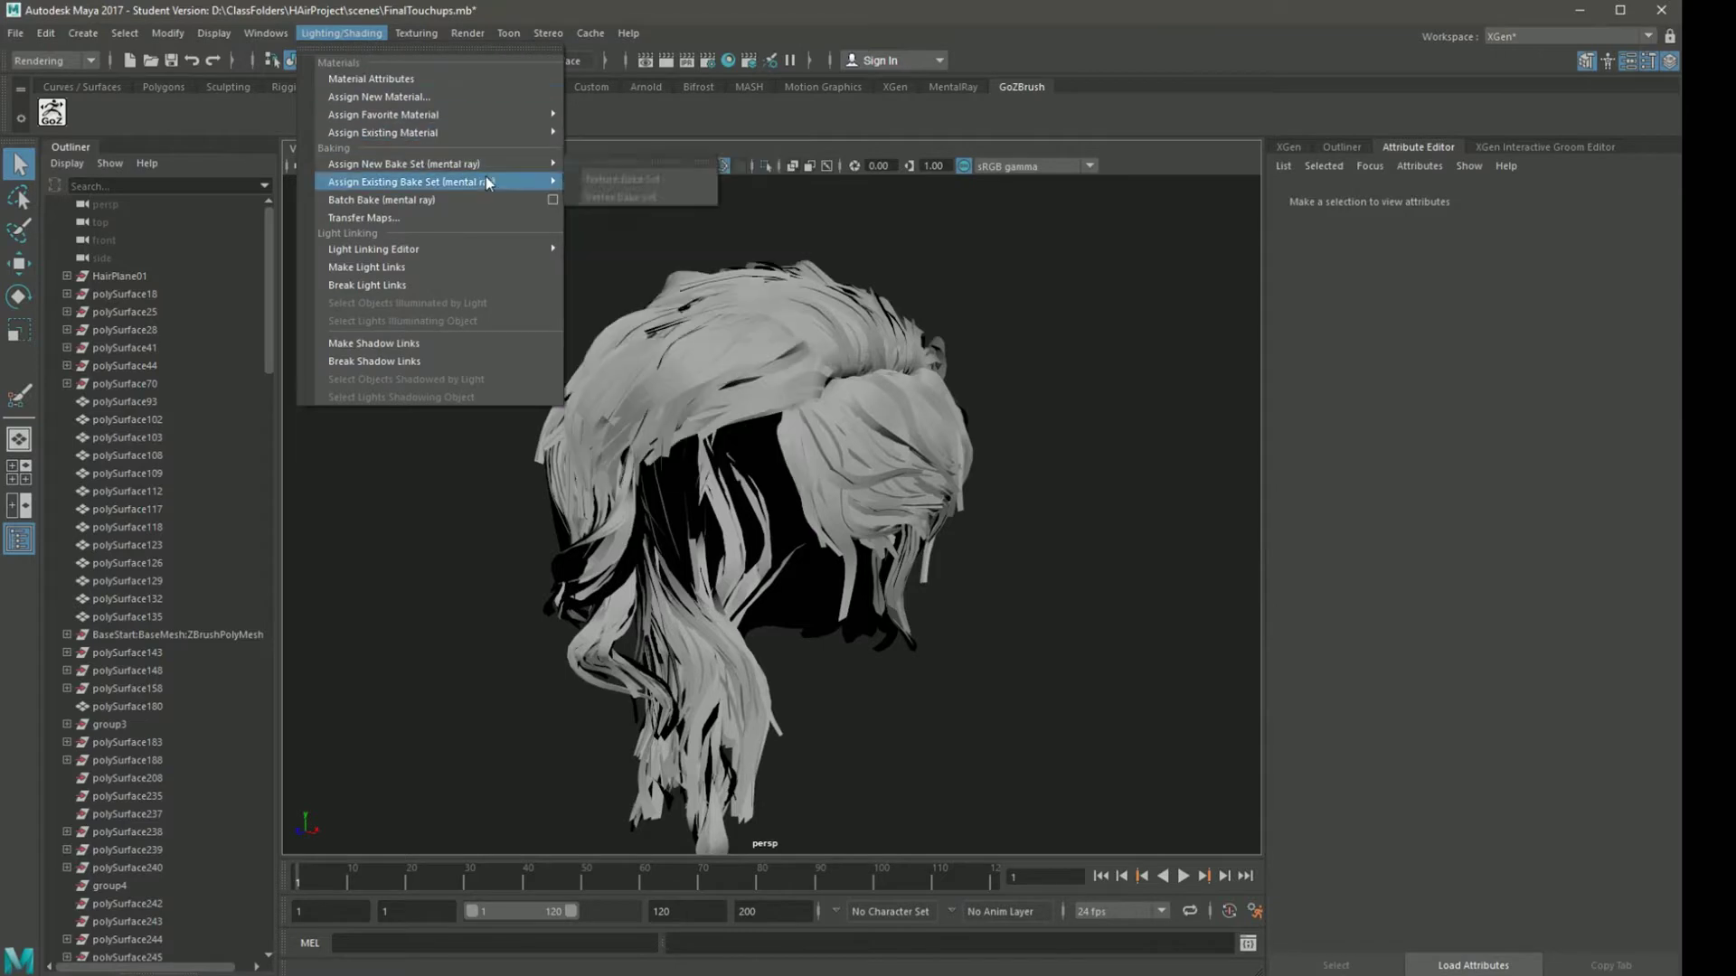
mouse_move(492, 184)
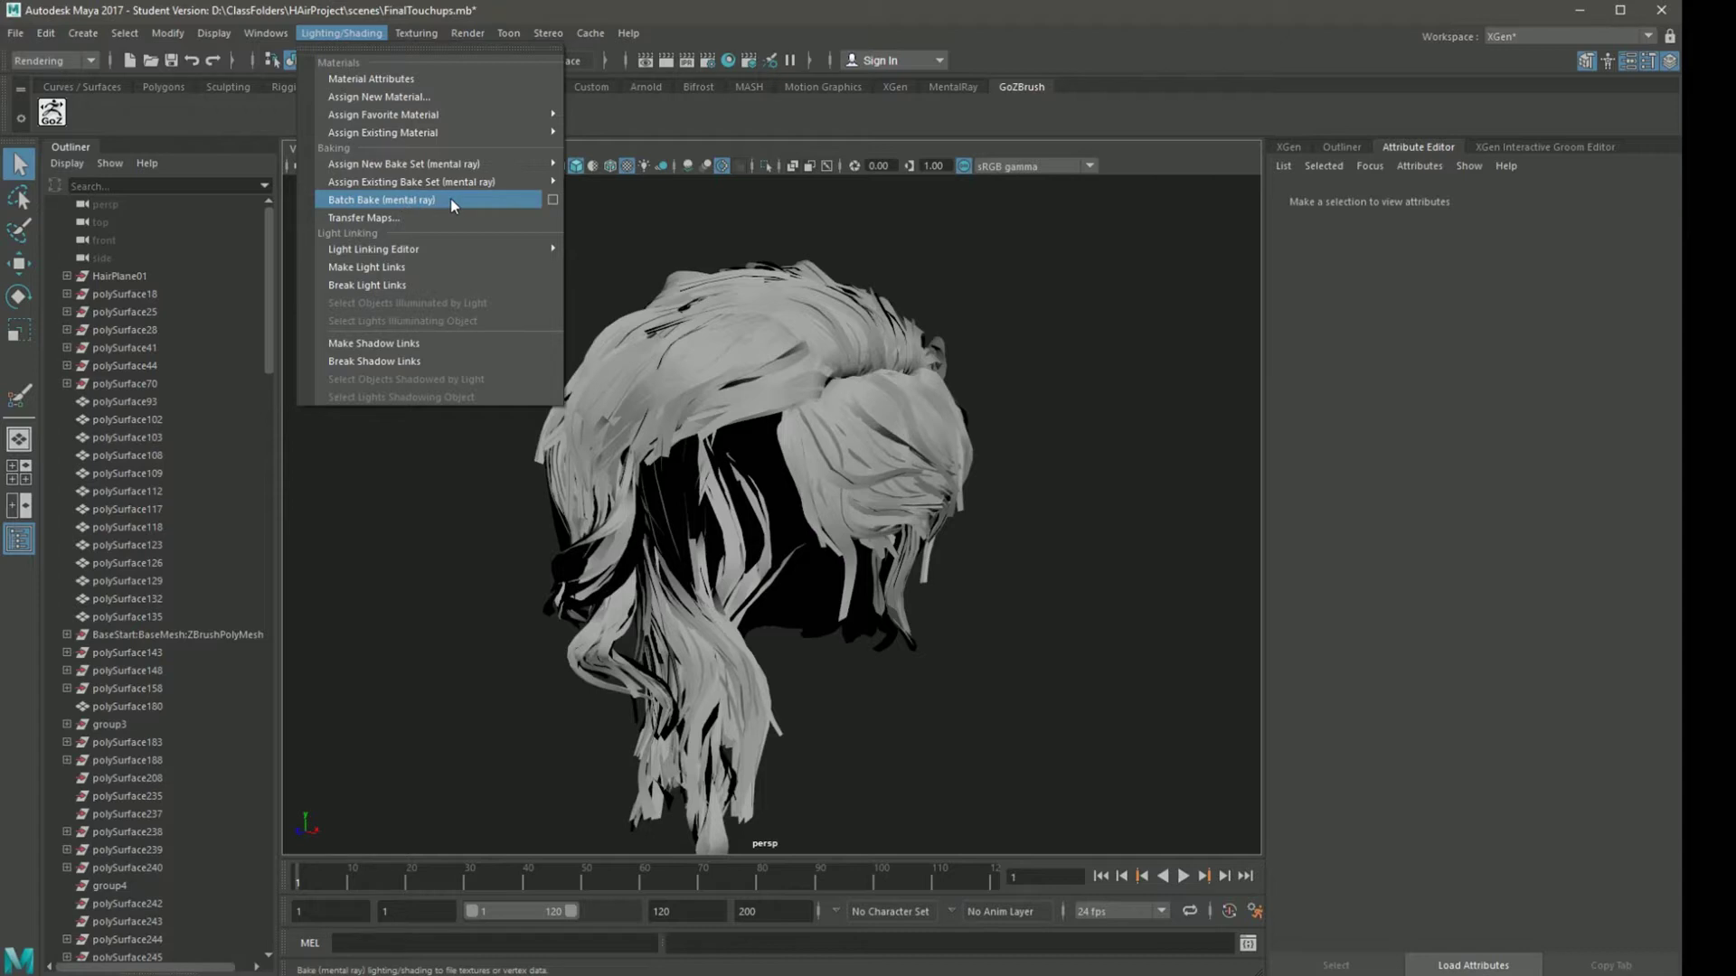
- Open the mental ray Baking Options and float it as a resized window beside the viewport
left_click(554, 200)
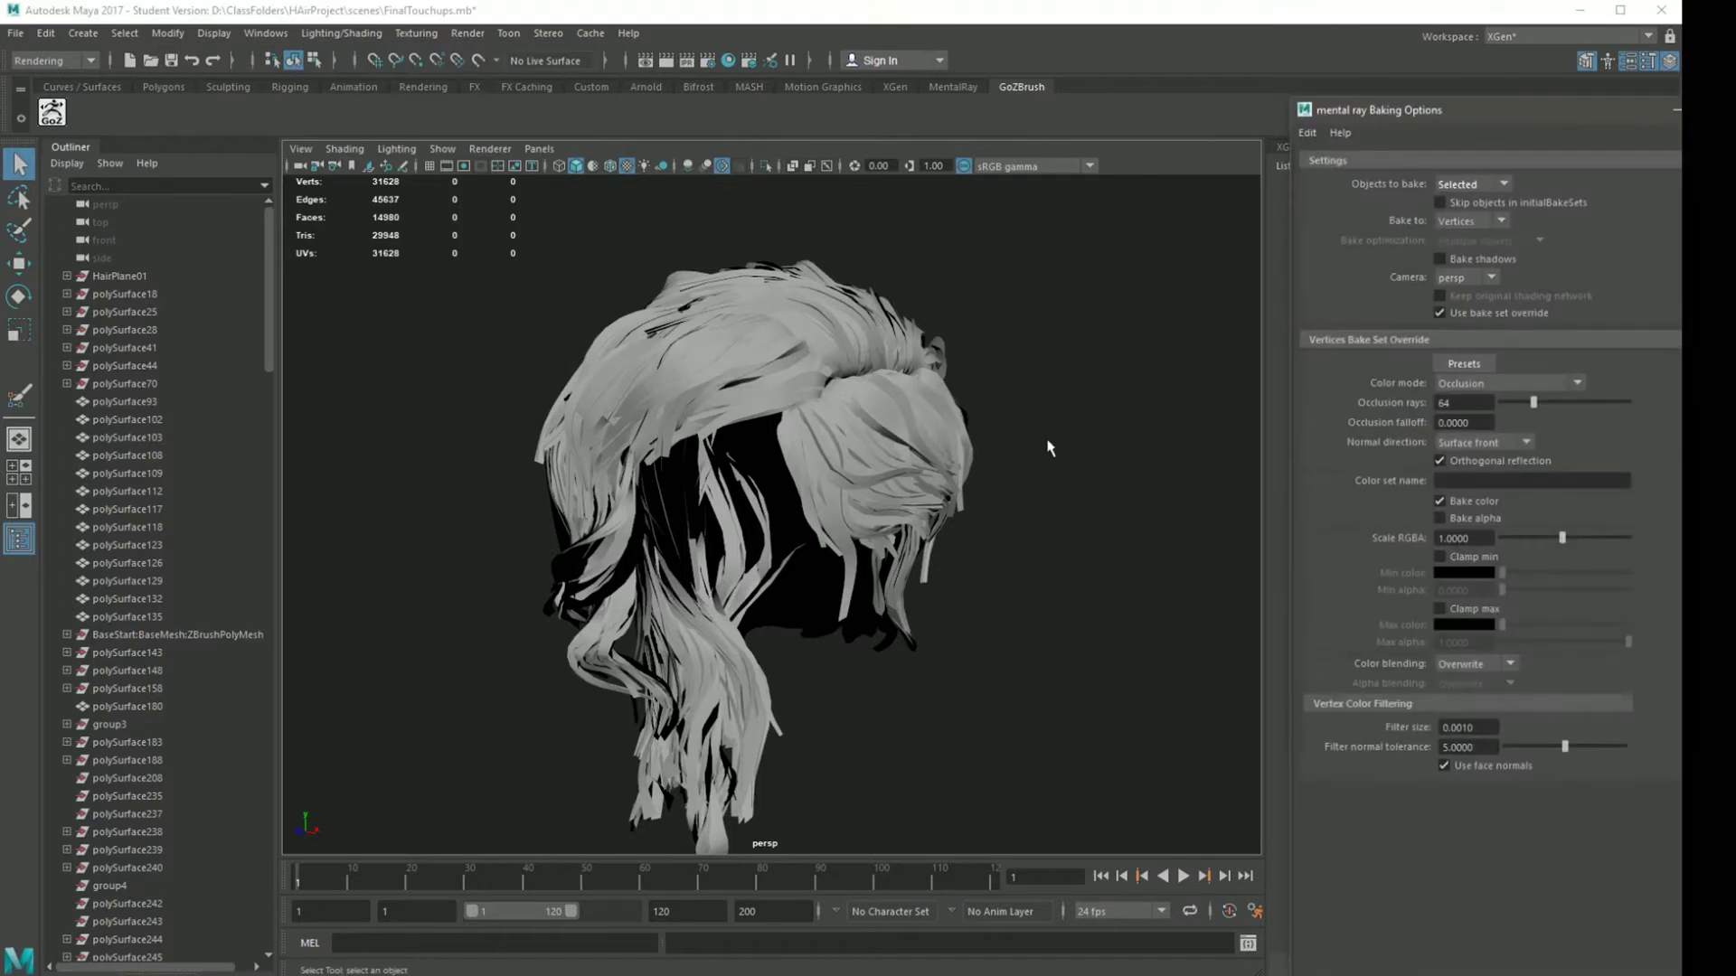
left_click_drag(1439, 110, 1121, 64)
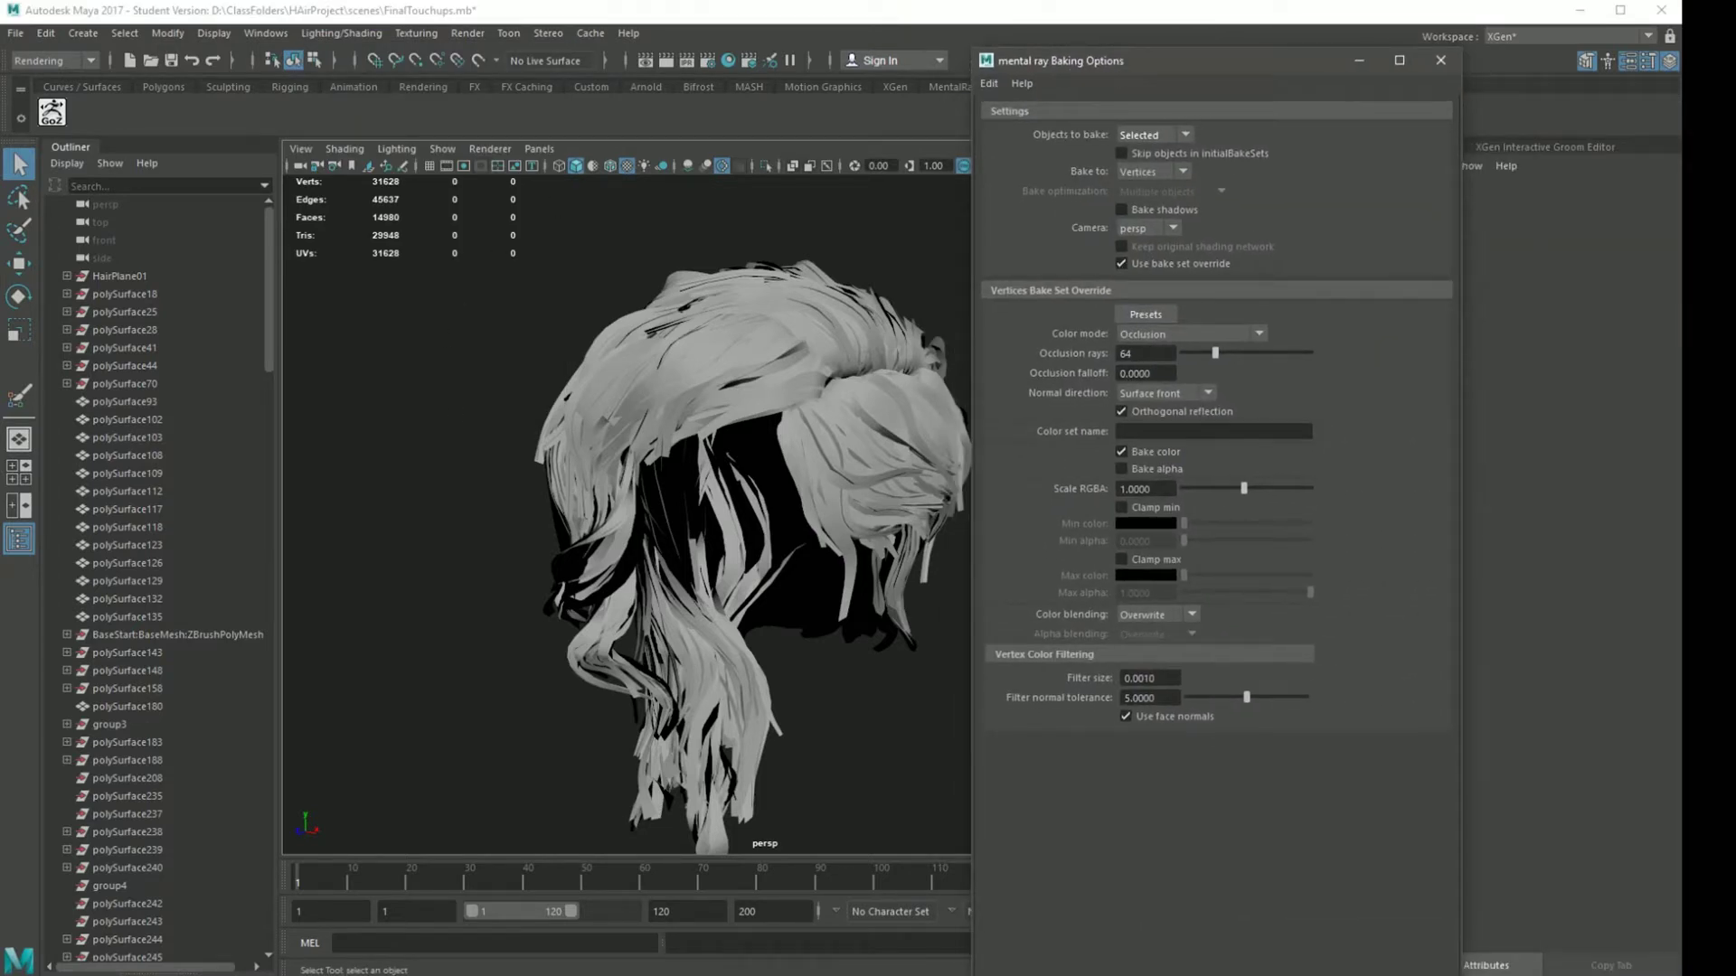
left_click_drag(1461, 974, 1444, 915)
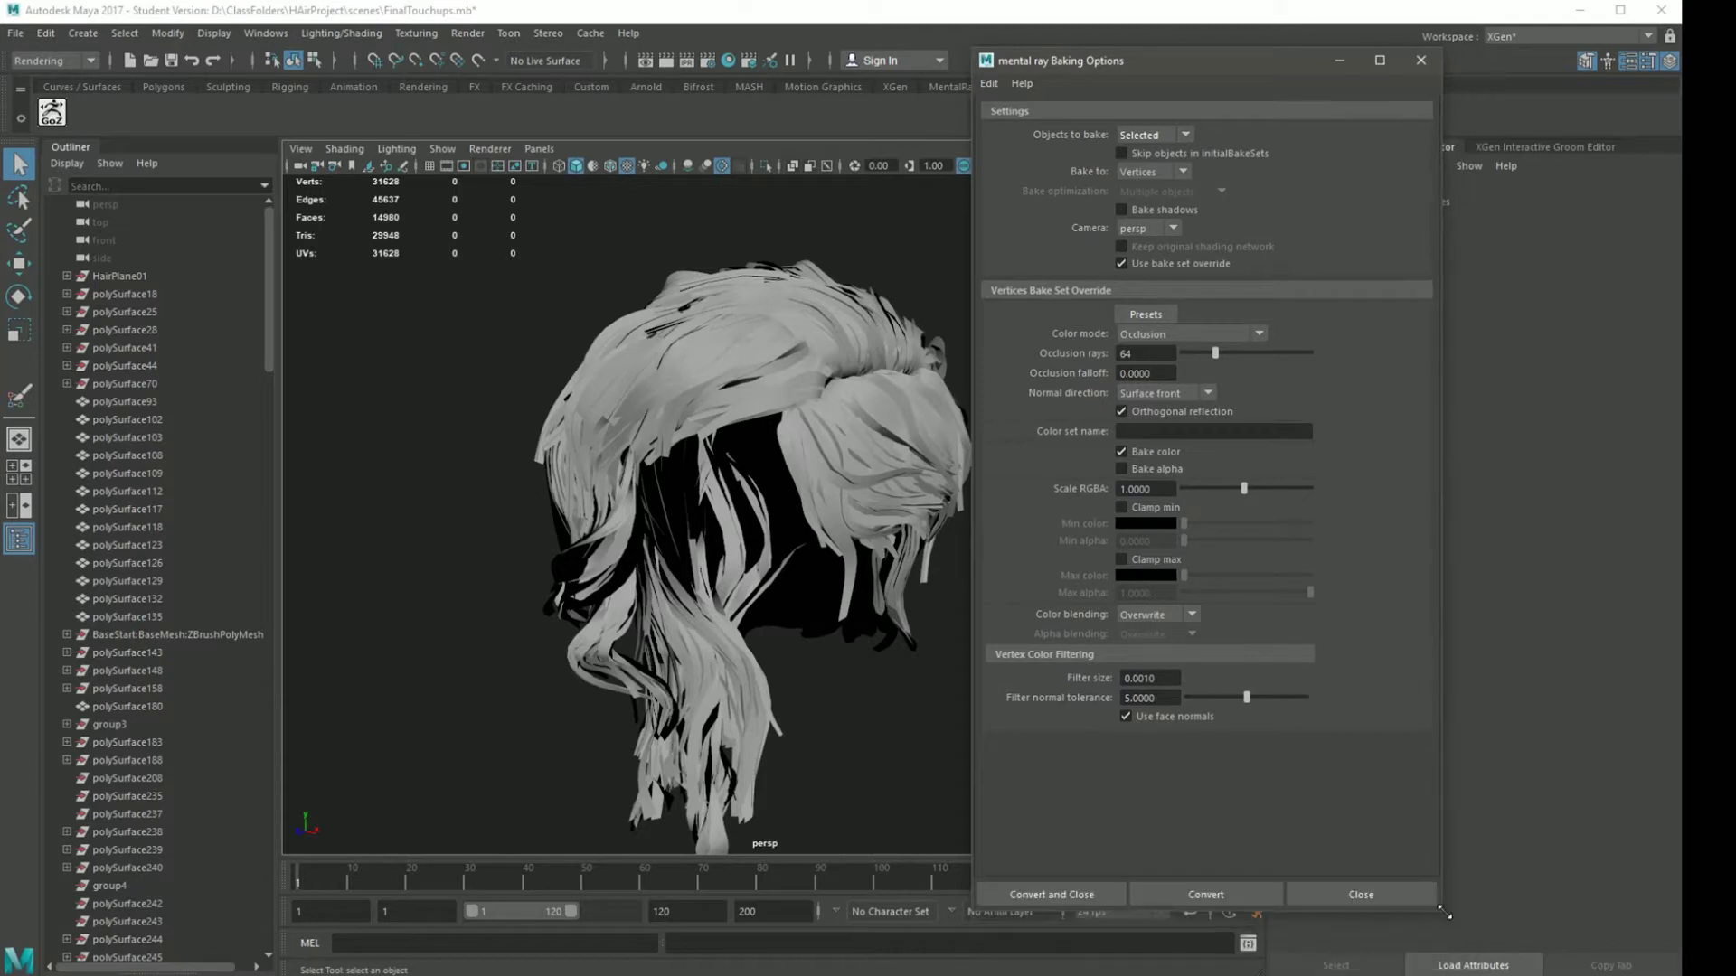
left_click_drag(1134, 69, 1327, 108)
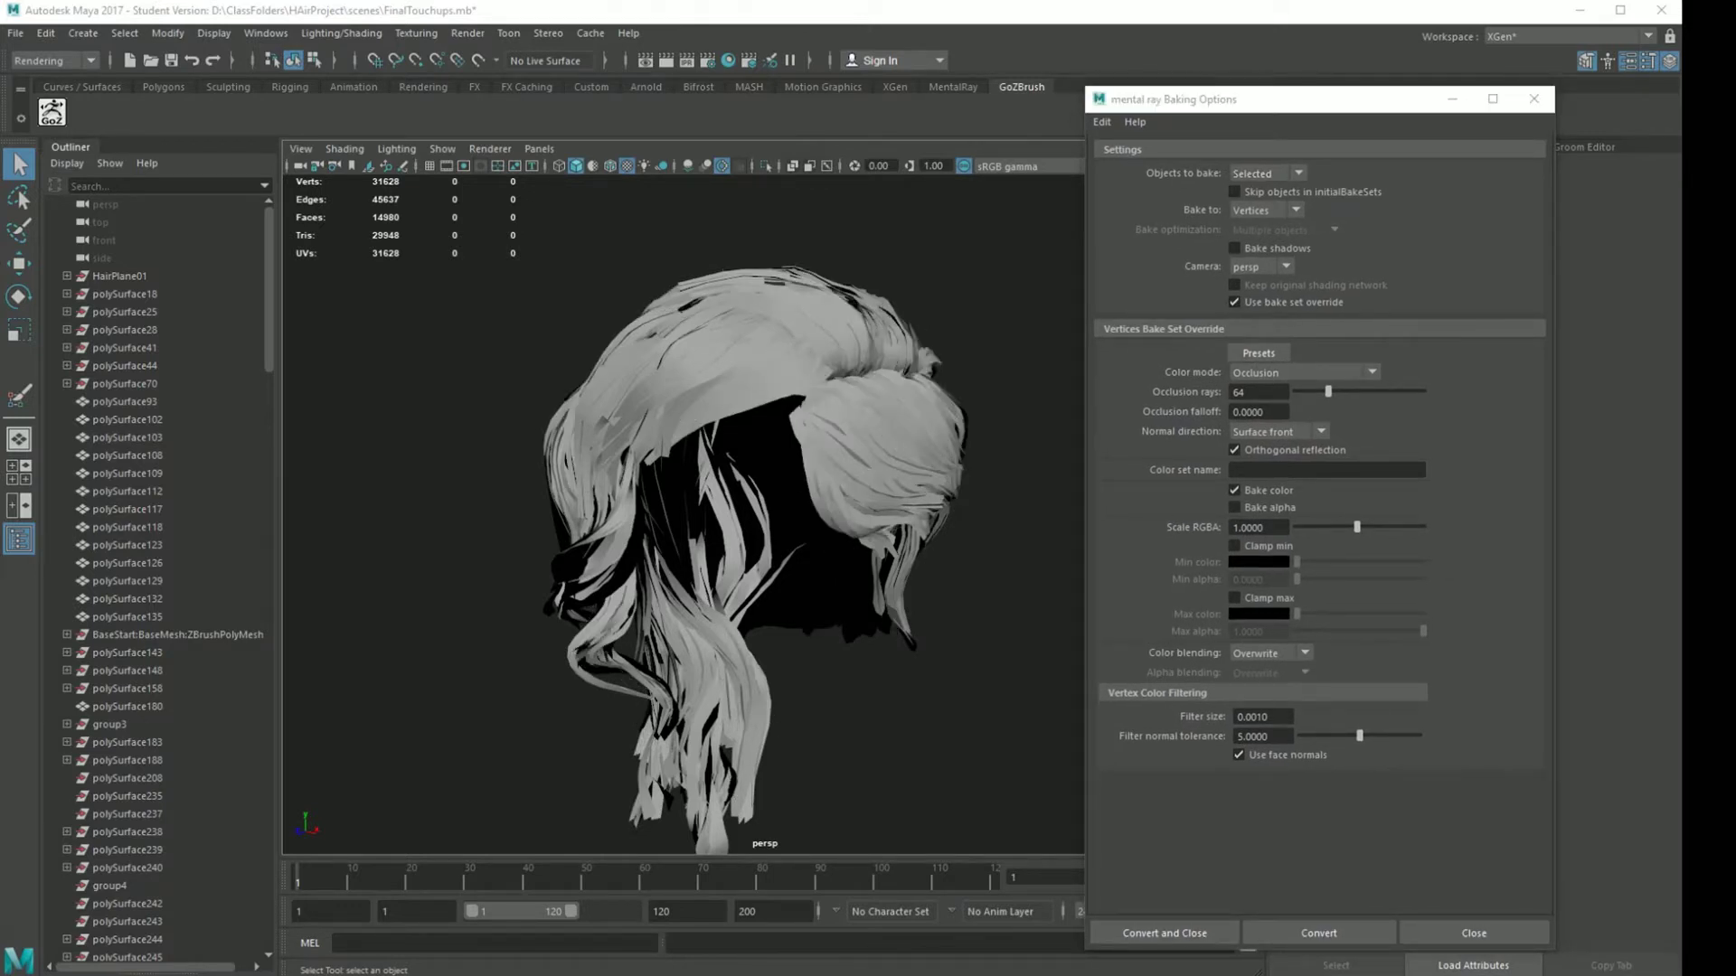
- Select the hair card mesh polySurface2248 and display it as a smooth preview
left_click_drag(750, 542, 714, 542, "alt")
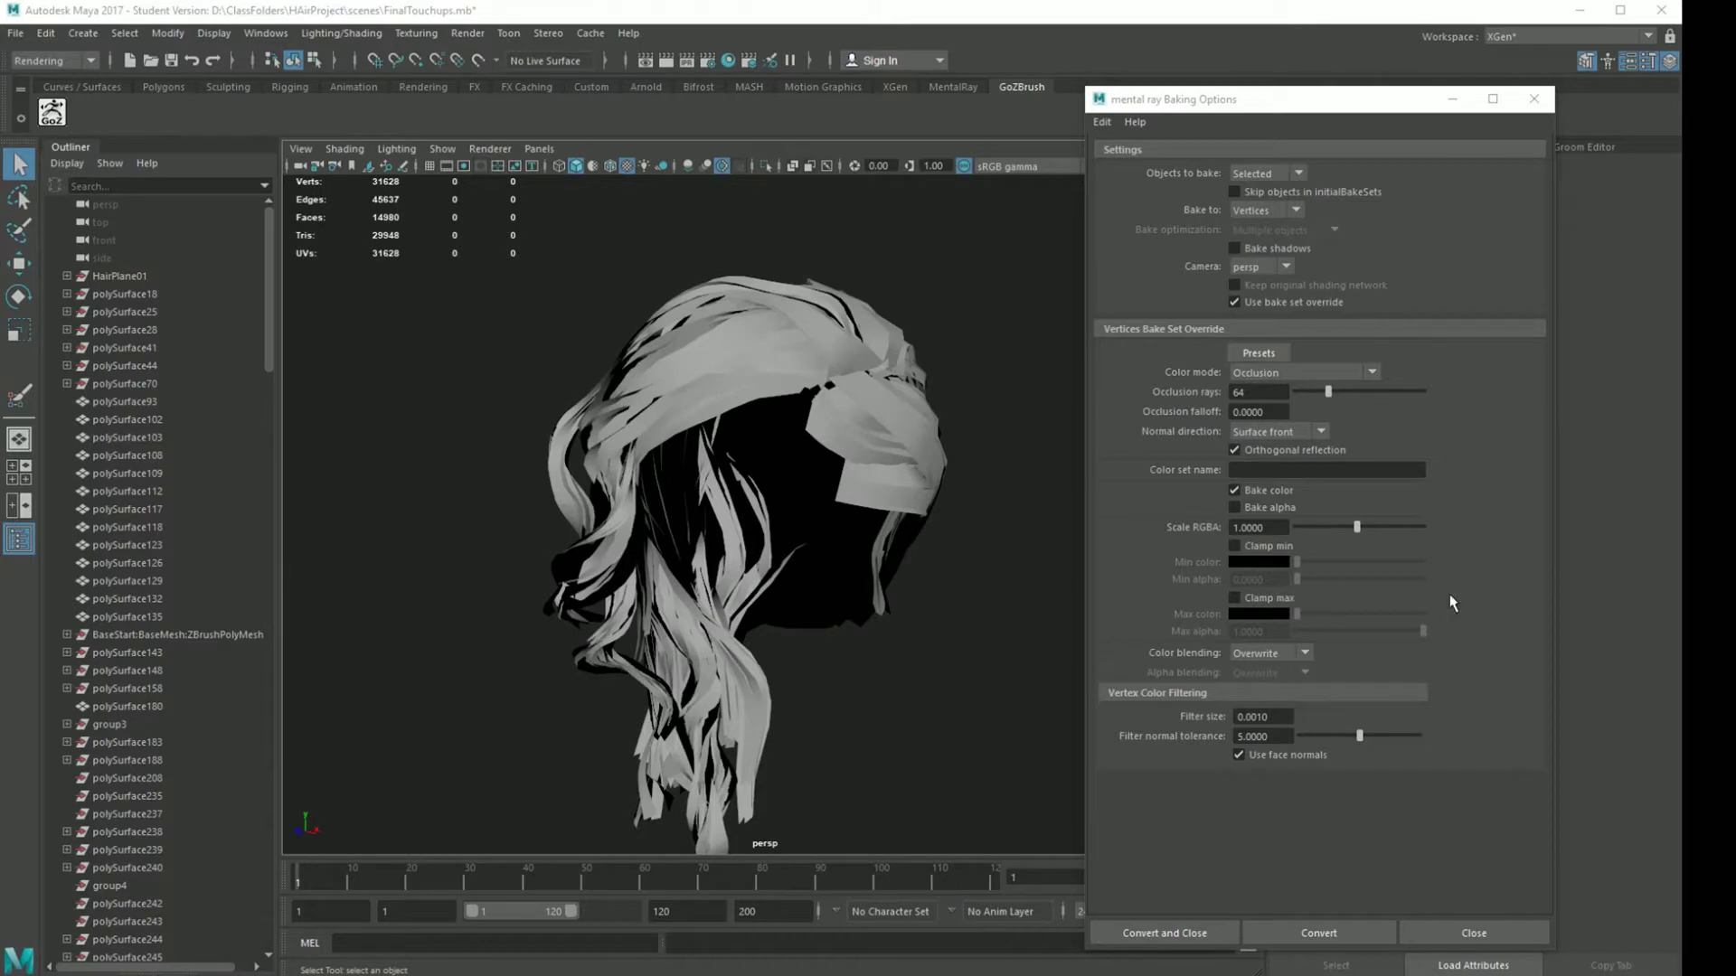
left_click(929, 470)
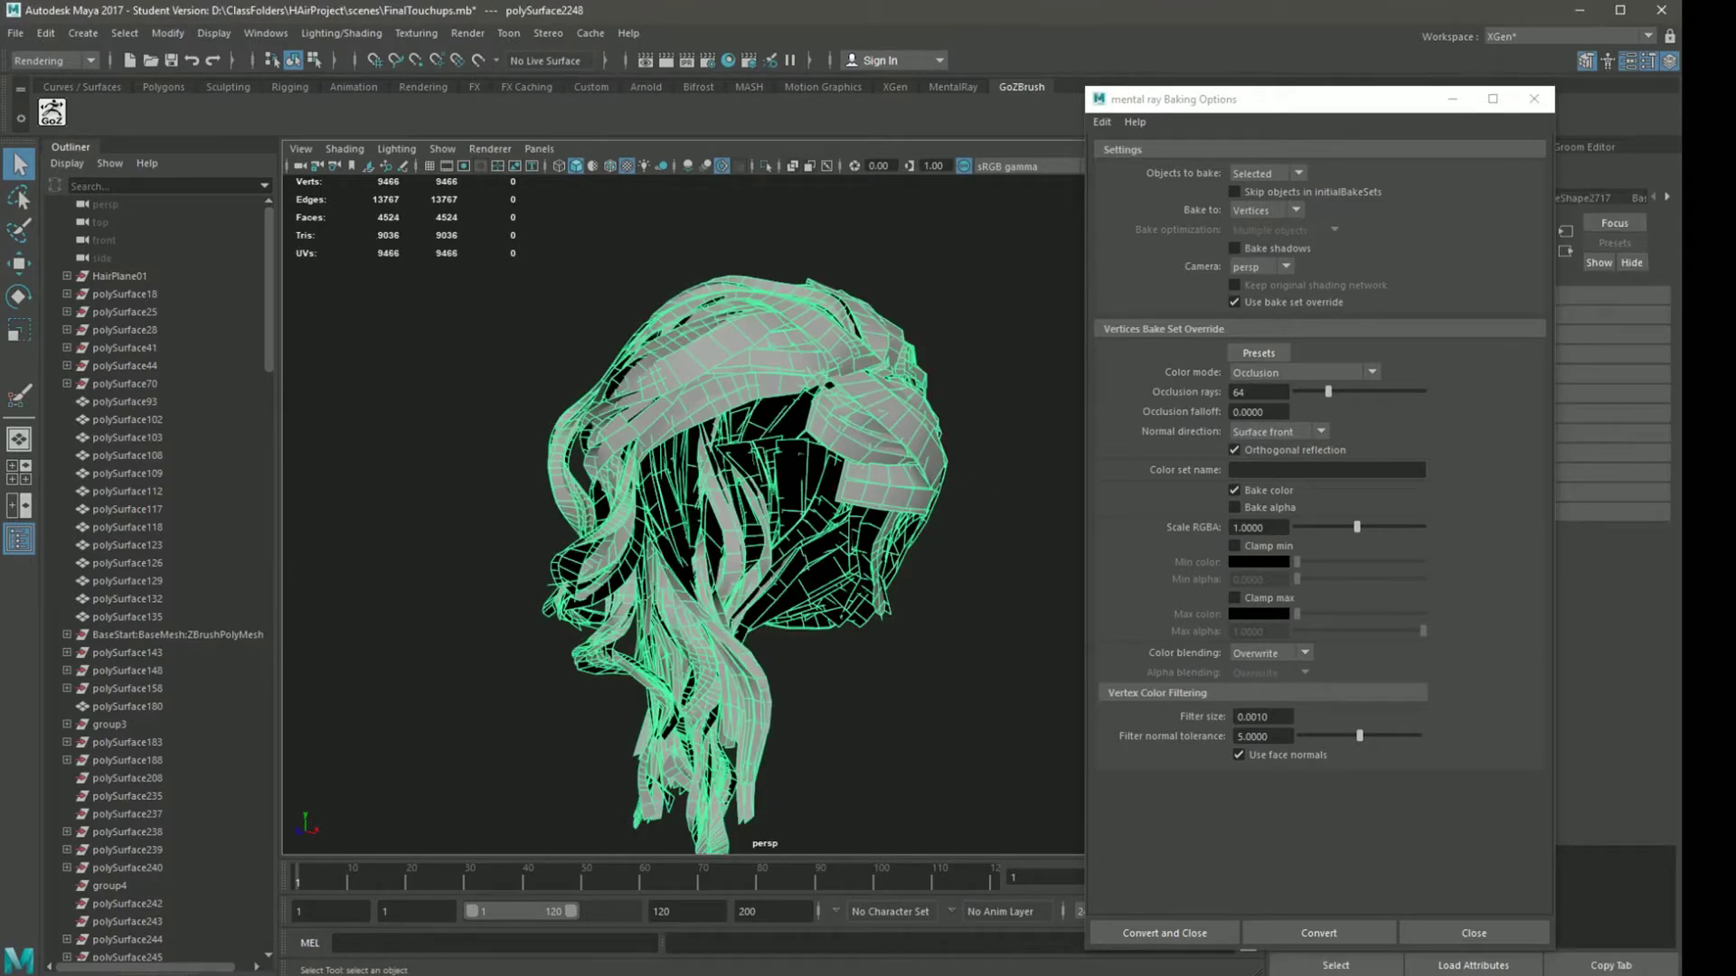
key("3")
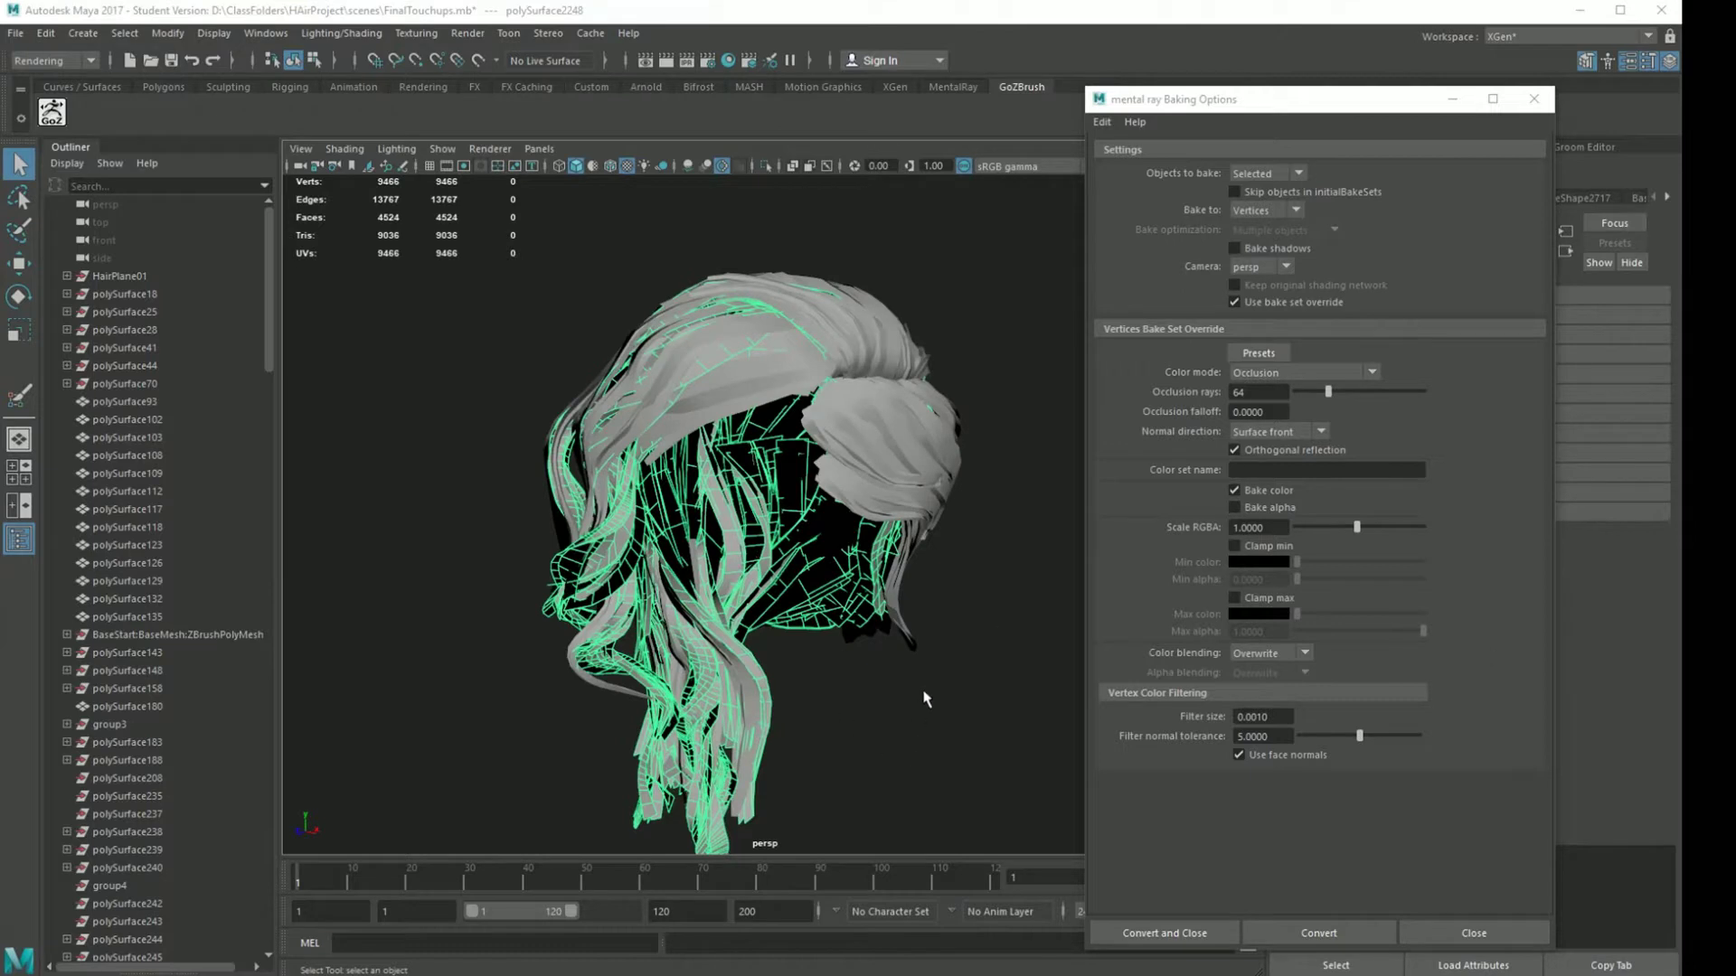
- Bake Occlusion to Vertices with 64 rays, filter size 0.0010 and normal tolerance 5.0000
left_click(1296, 209)
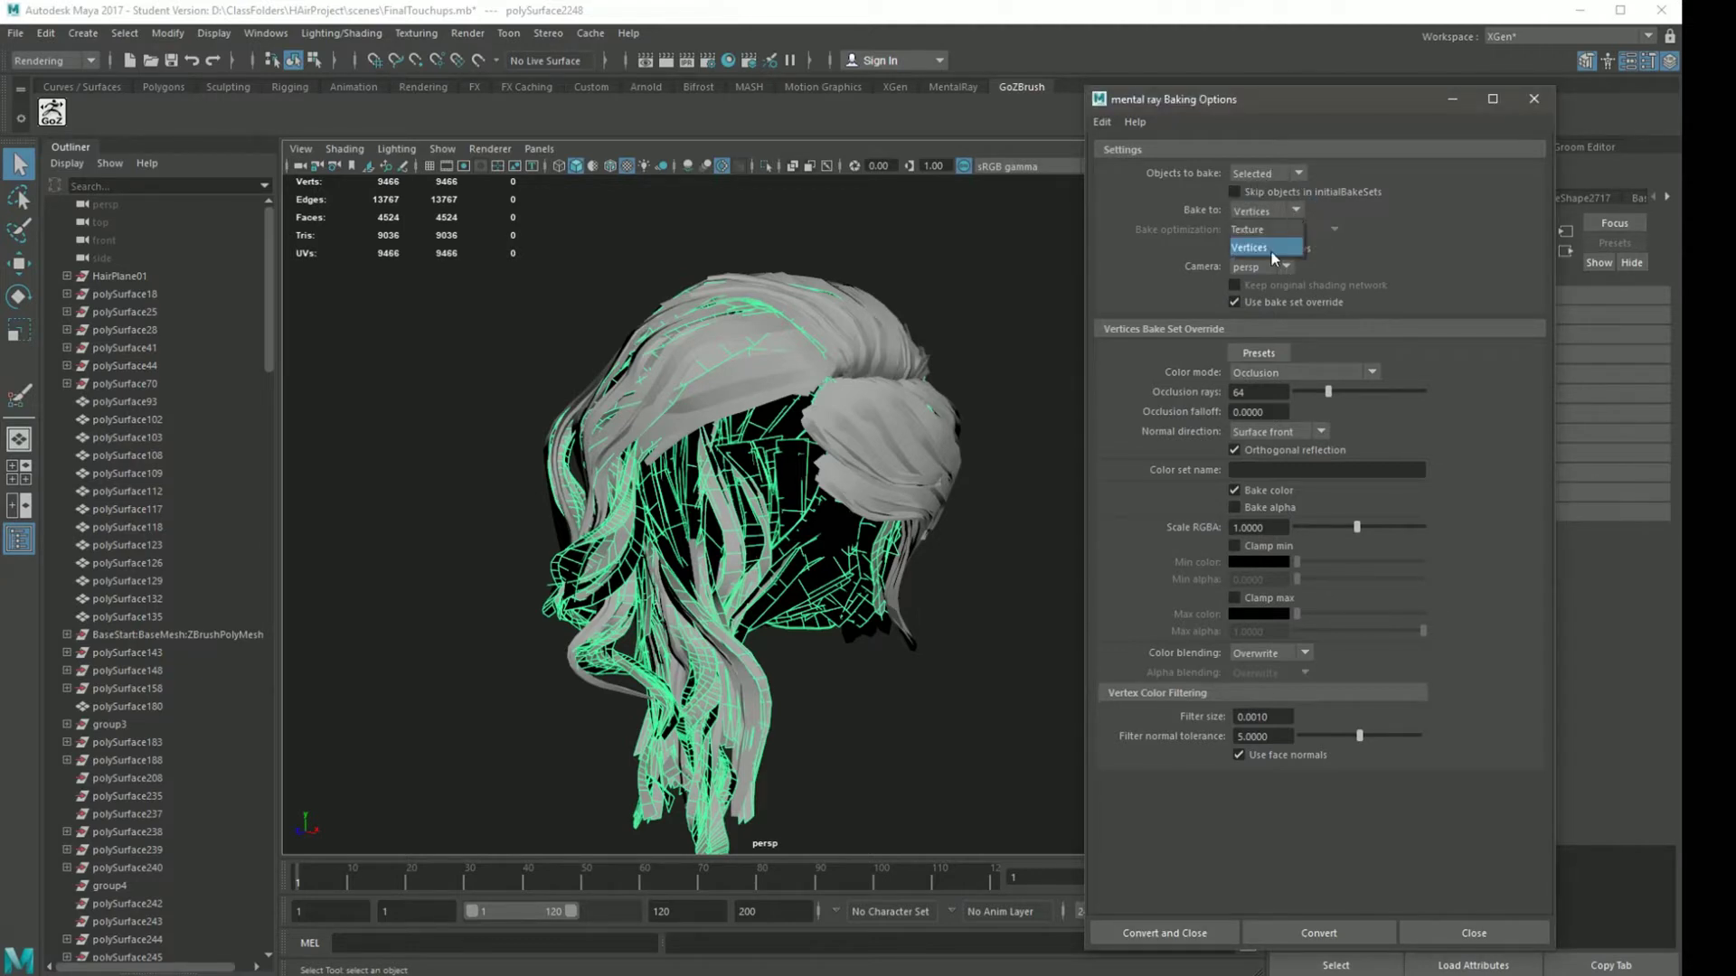
left_click(1270, 248)
left_click(1372, 373)
left_click(1266, 447)
left_click_drag(1286, 716, 1213, 721)
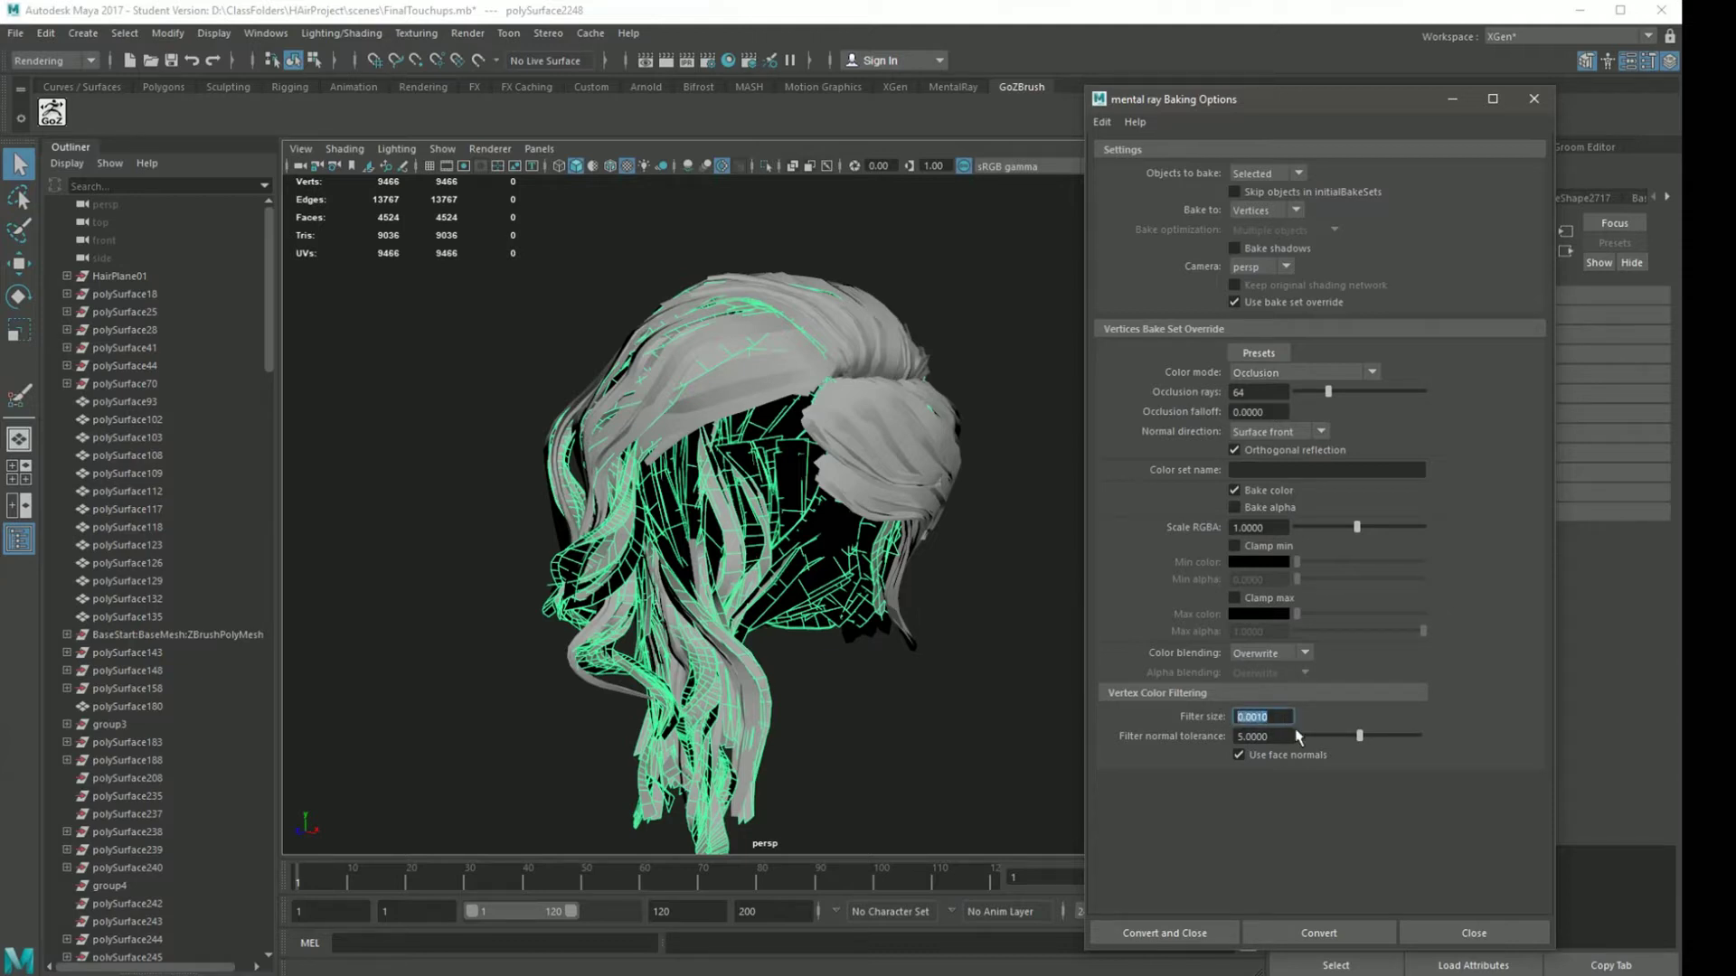
left_click_drag(1291, 737, 1215, 717)
- Convert occlusion into the first hair layer's vertex colours, then orbit to inspect the darker shading
left_click(1297, 935)
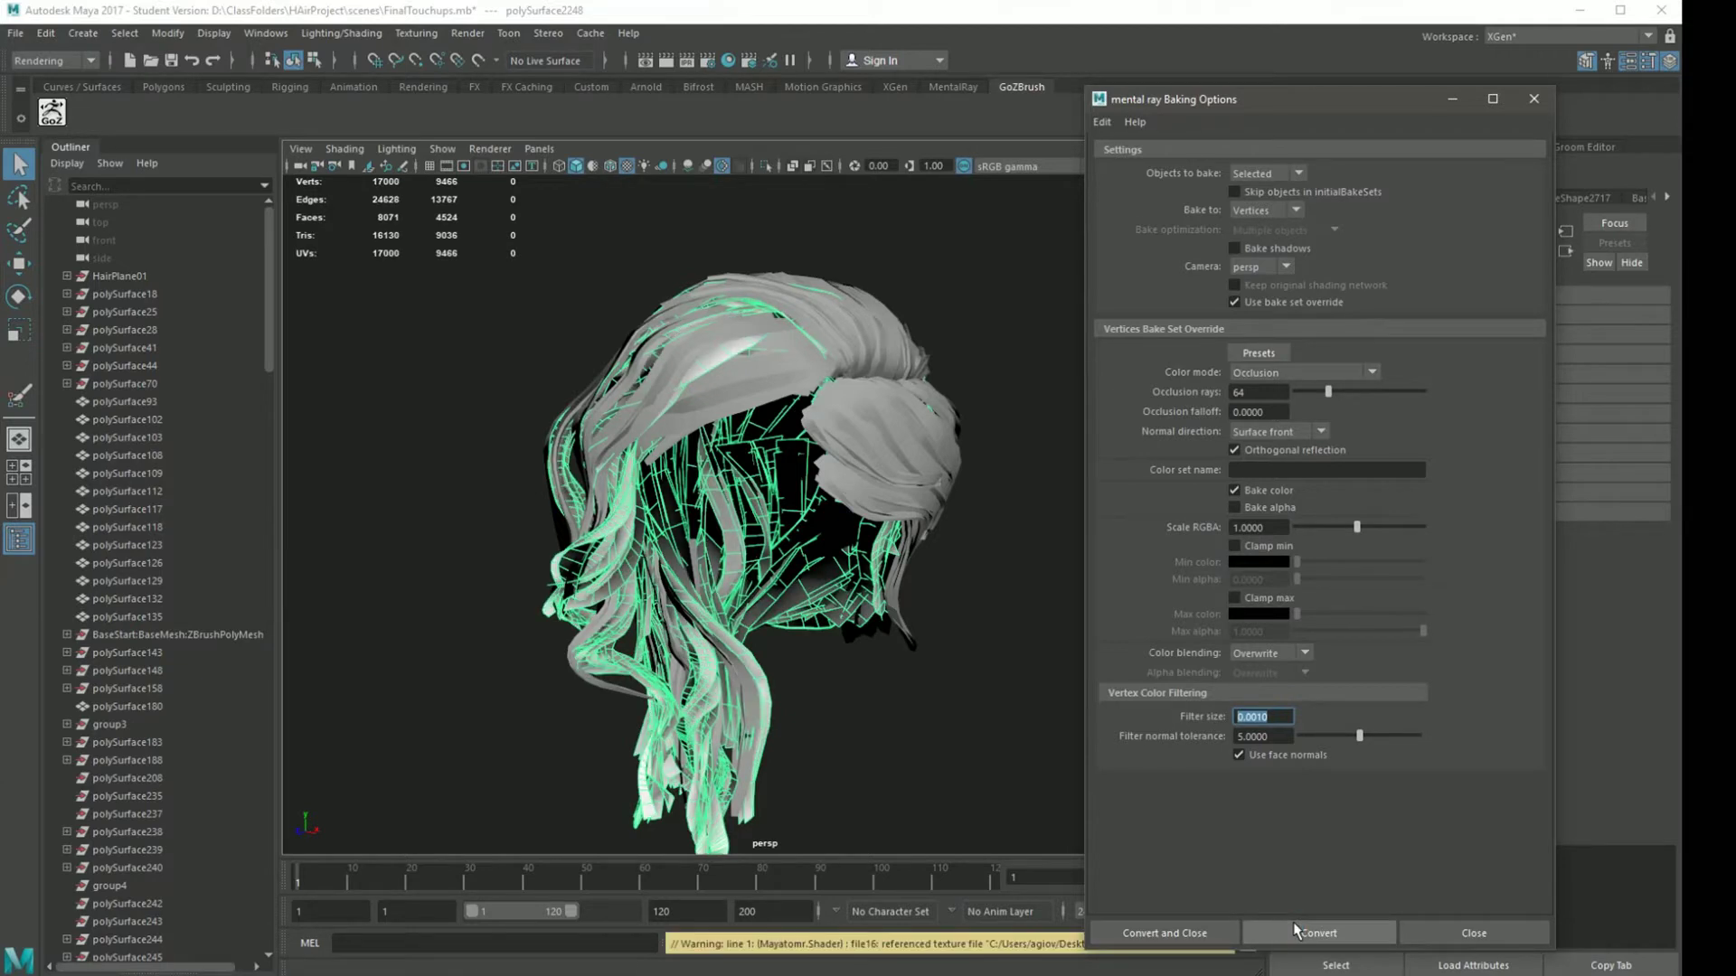
left_click(930, 745)
left_click_drag(850, 741, 1209, 744, "alt")
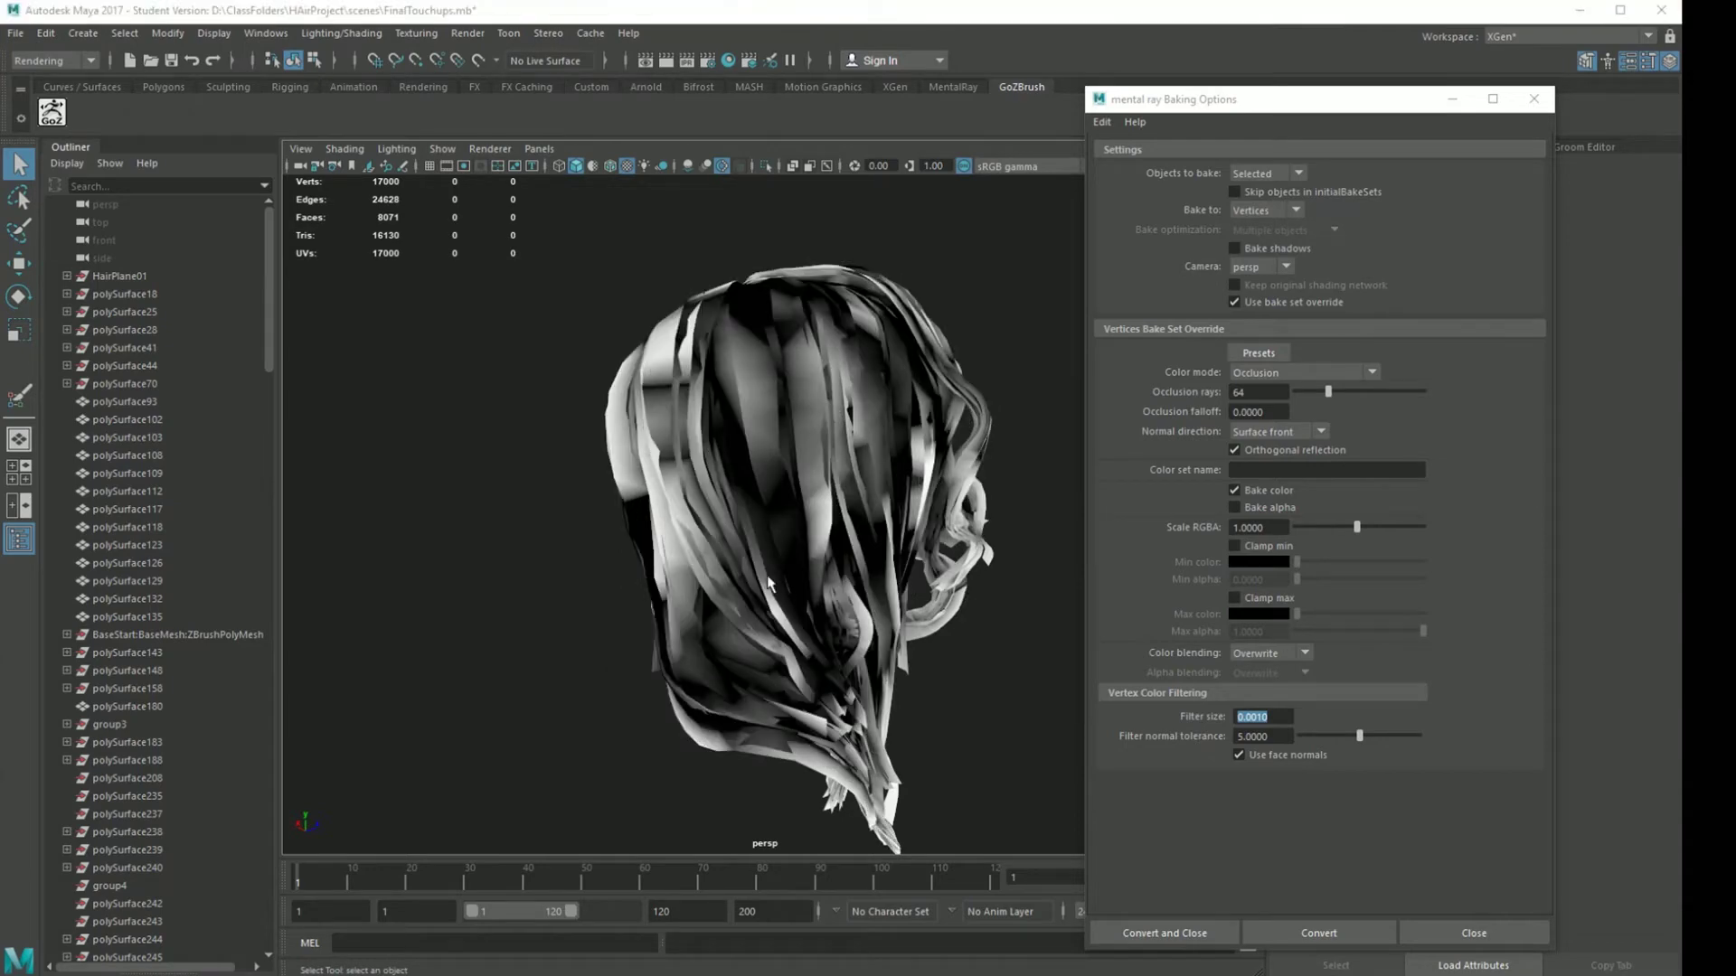
mouse_move(671, 551)
left_mouse_down("alt")
mouse_move(1016, 550)
mouse_move(504, 539)
mouse_move(500, 507)
mouse_move(566, 473)
mouse_move(778, 542)
mouse_move(1009, 575)
mouse_move(904, 581)
left_mouse_up("alt")
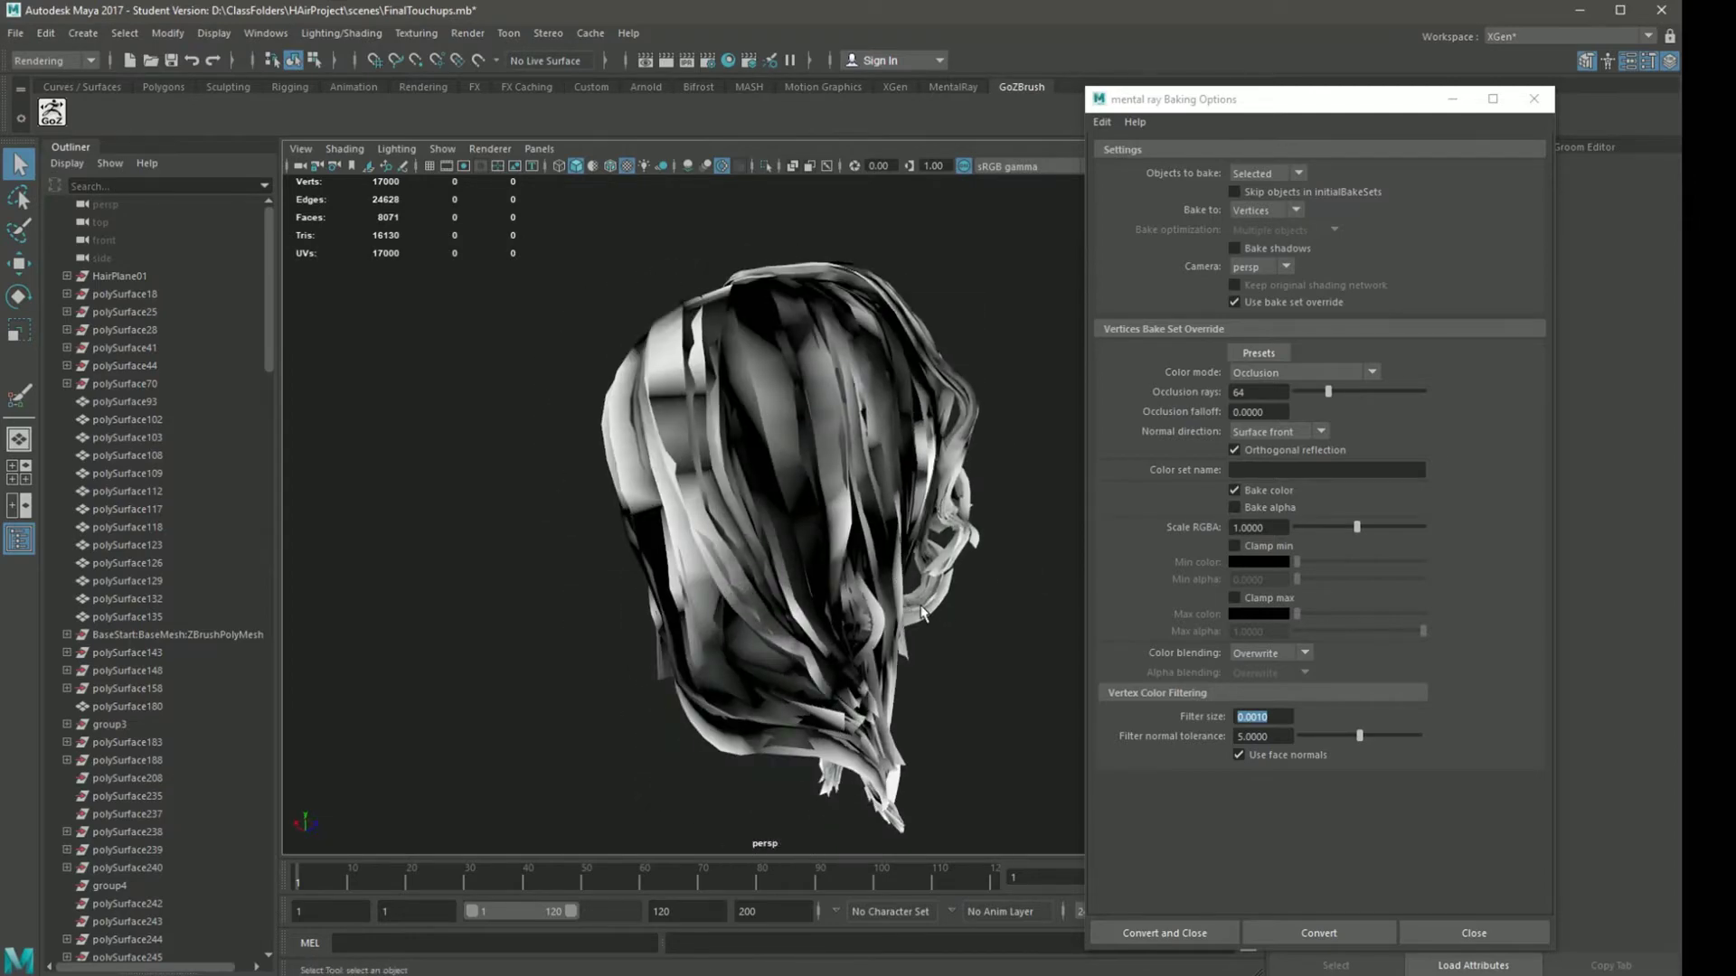
left_click_drag(922, 612, 527, 606, "alt")
mouse_move(935, 549)
left_mouse_down("alt")
mouse_move(829, 546)
mouse_move(969, 545)
left_mouse_up("alt")
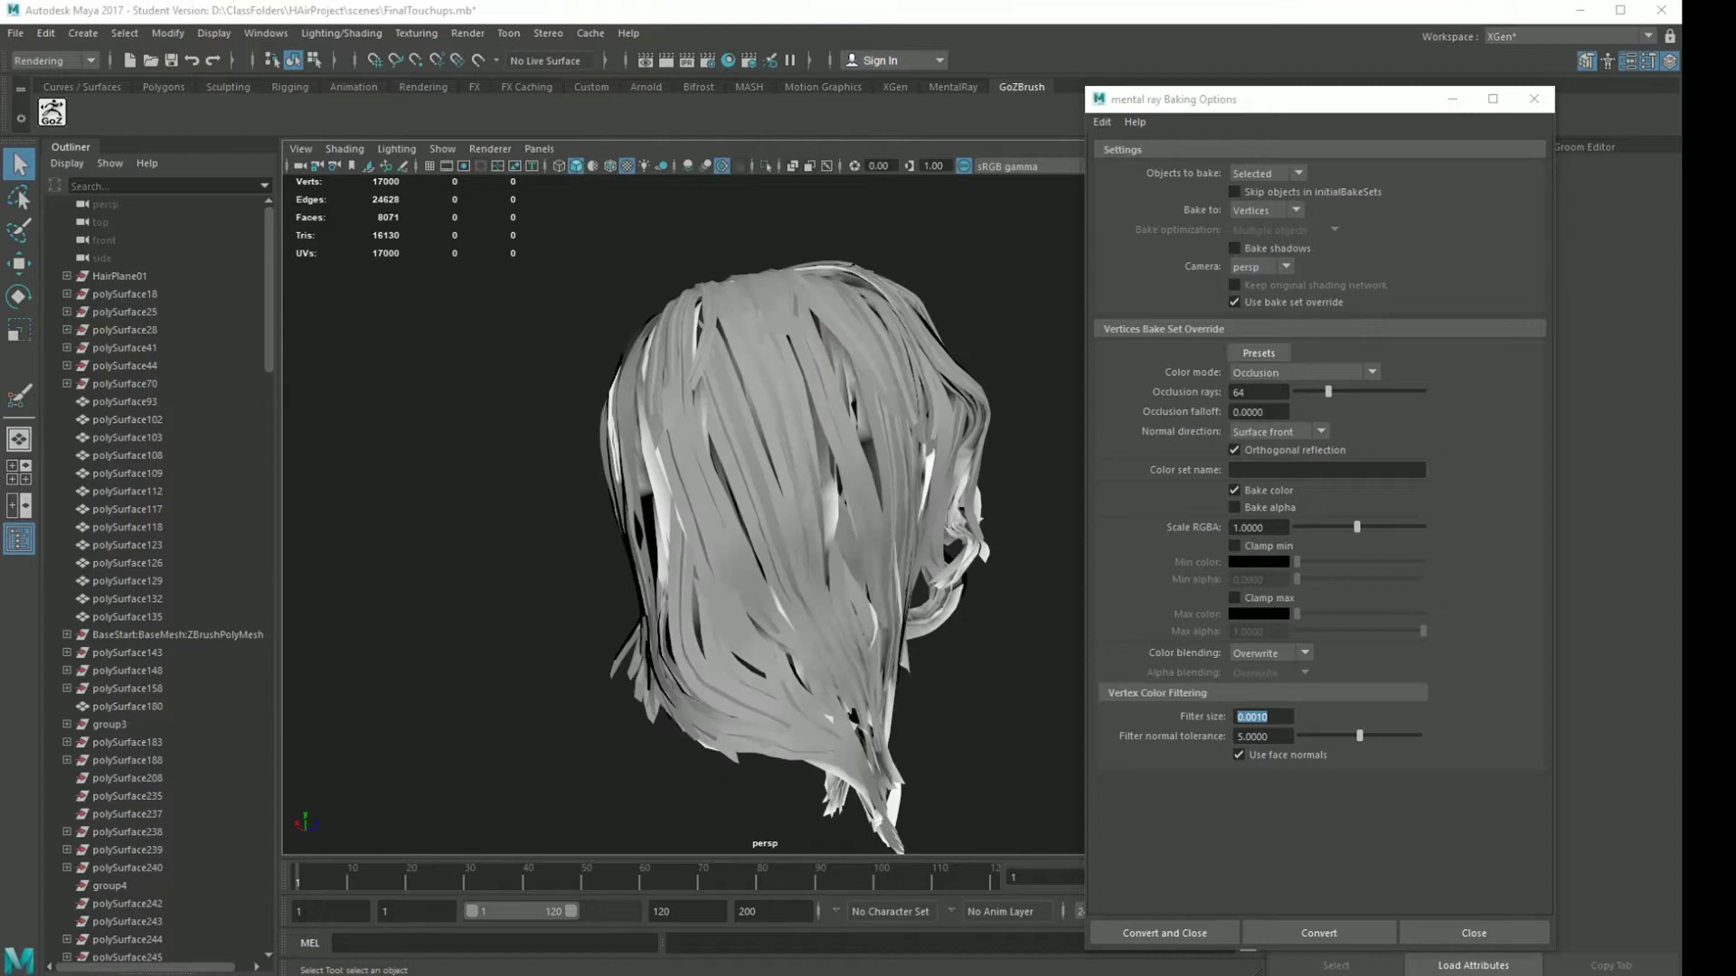
- Bake occlusion vertex colours onto two more hair card layers, one after the other
left_click(774, 425)
left_click_drag(803, 532, 746, 538, "alt")
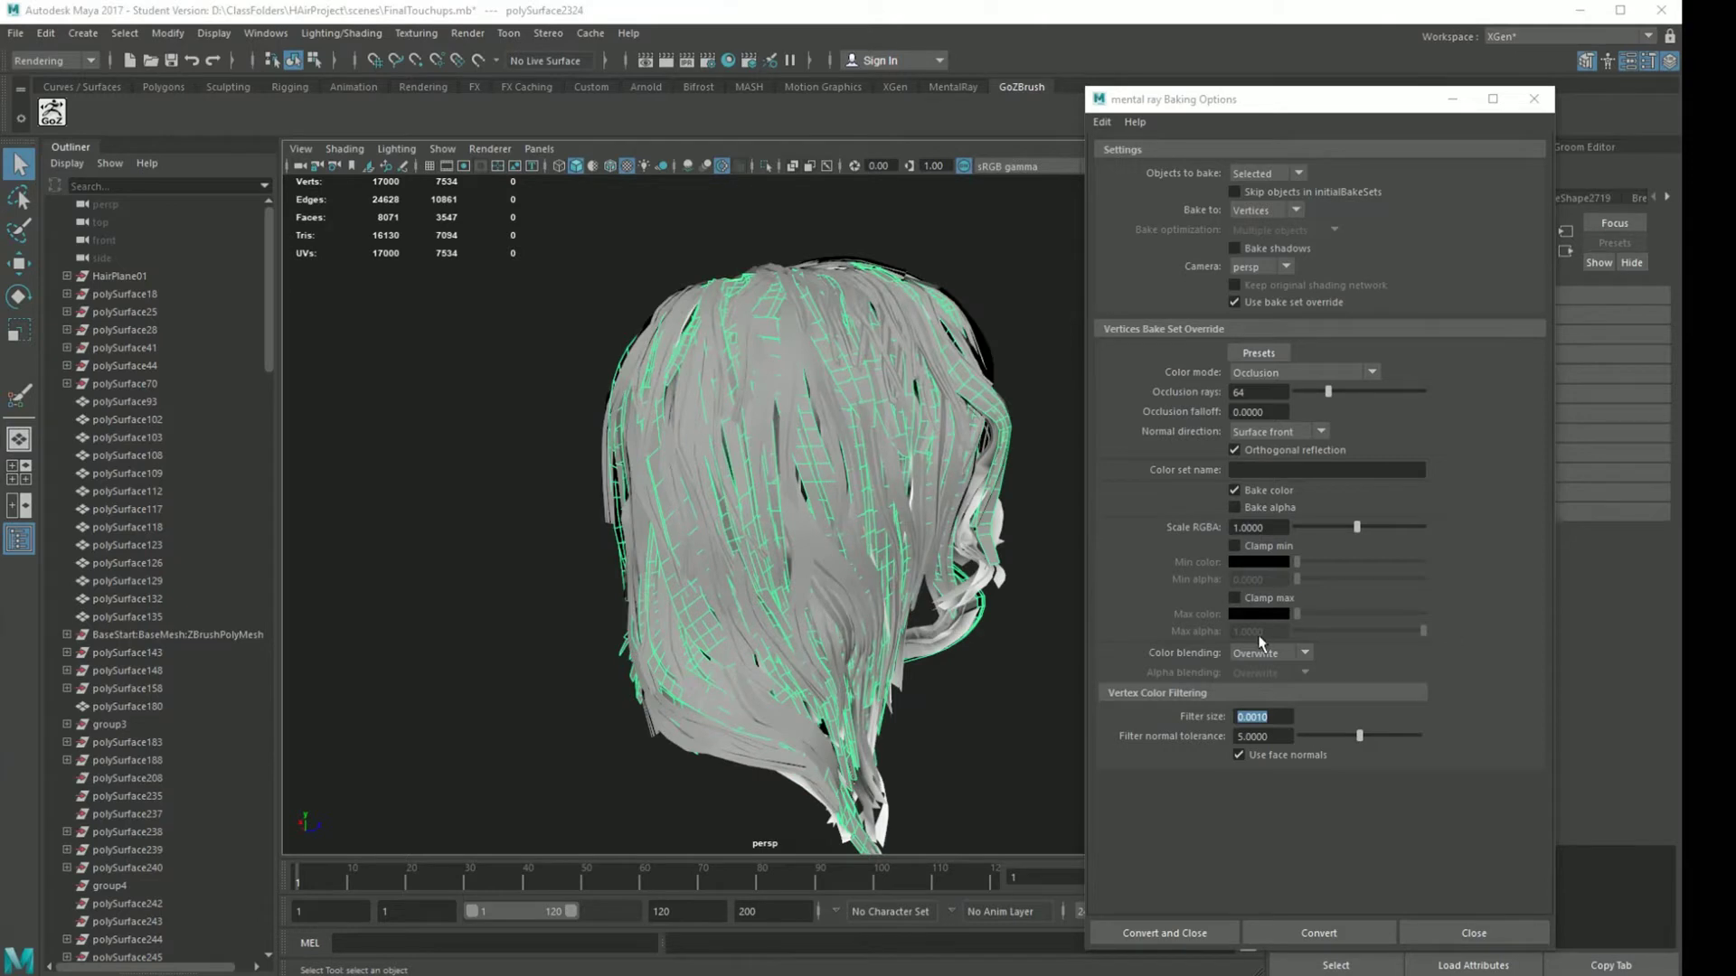
left_click(1302, 926)
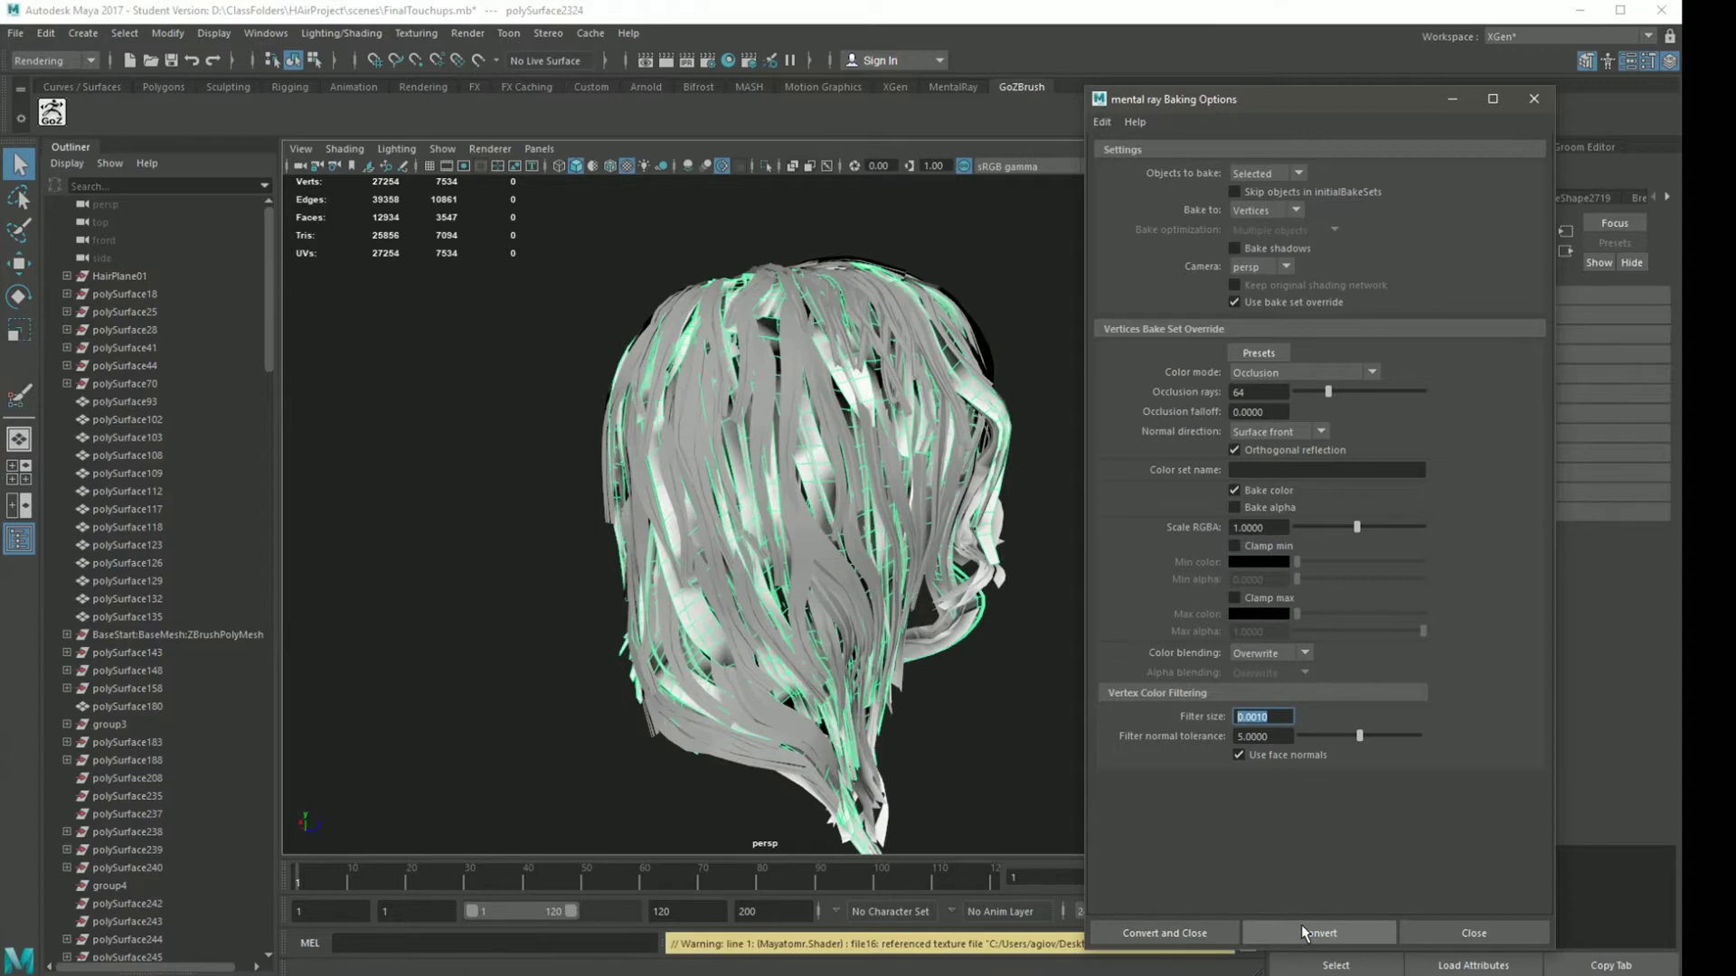
left_click(976, 798)
left_click(763, 405)
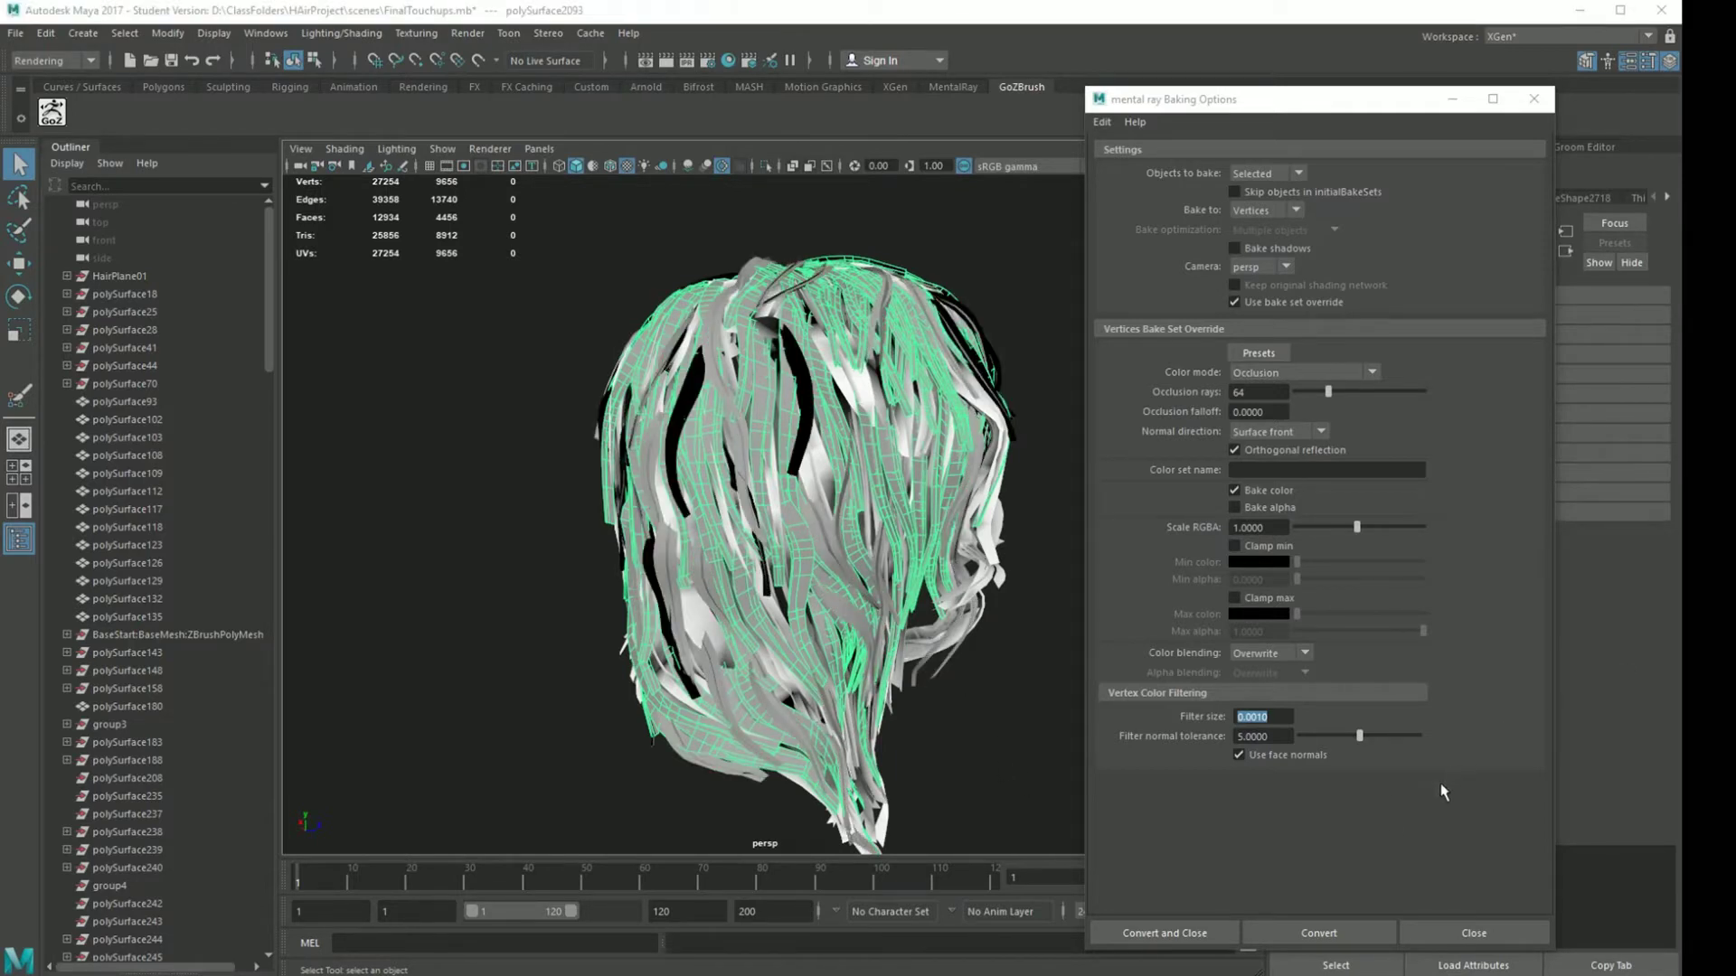
left_click(1295, 933)
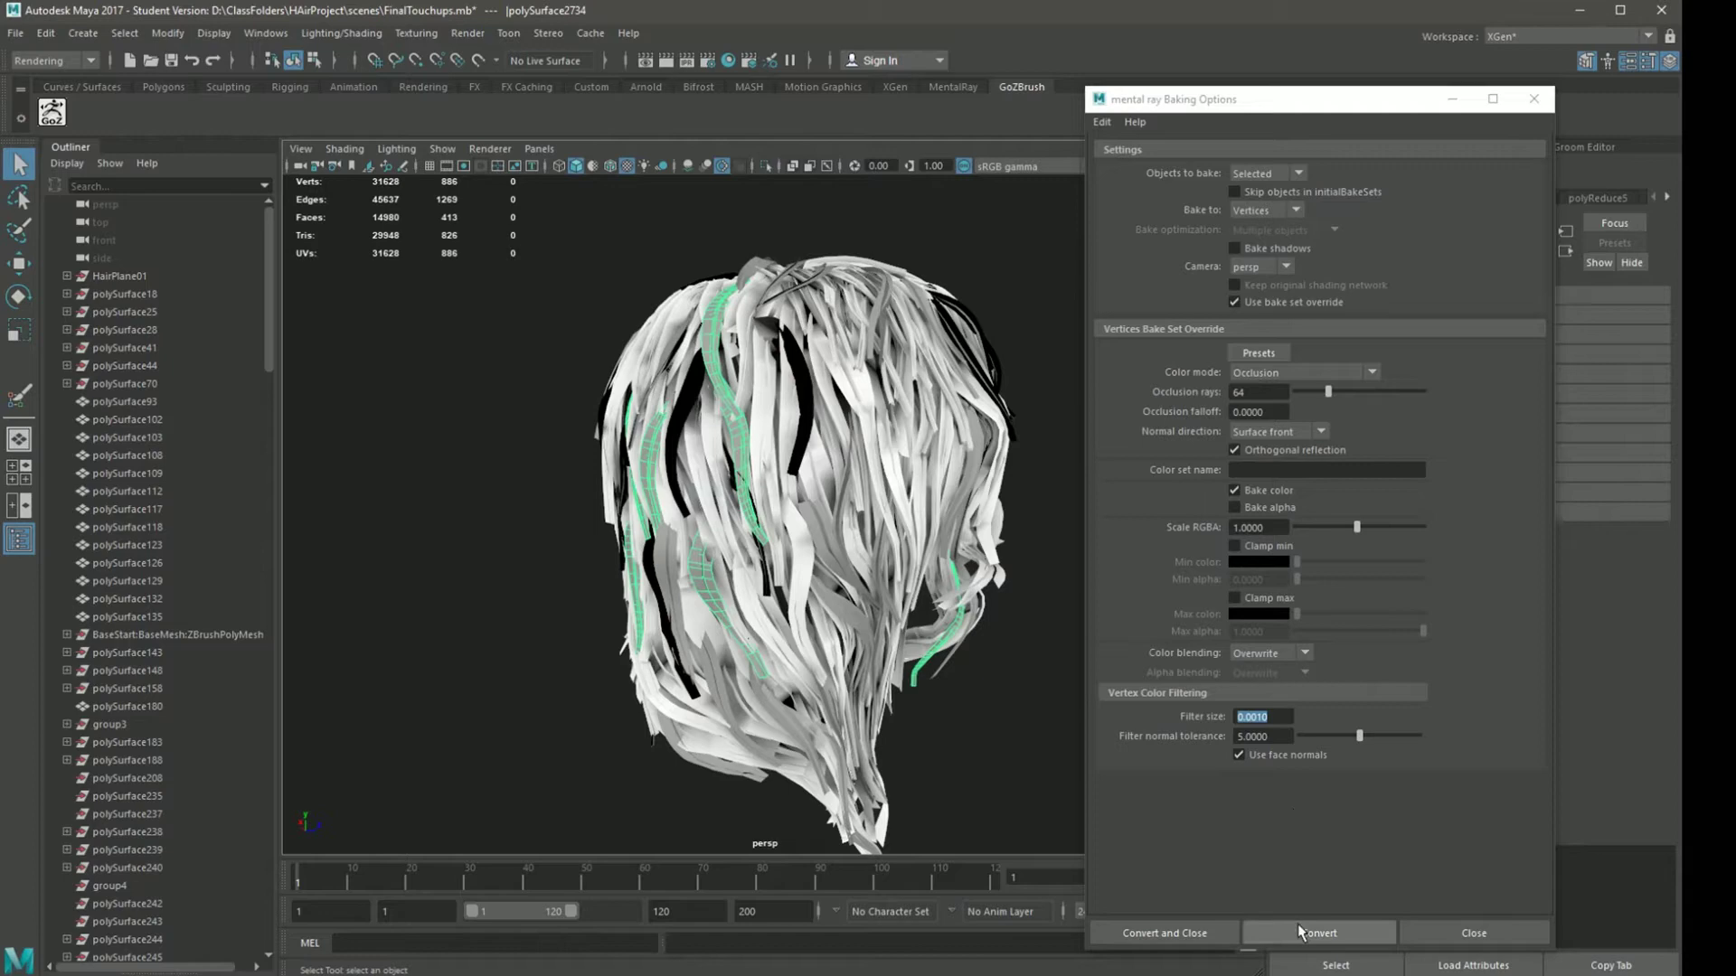
left_click_drag(952, 707, 991, 759, "alt")
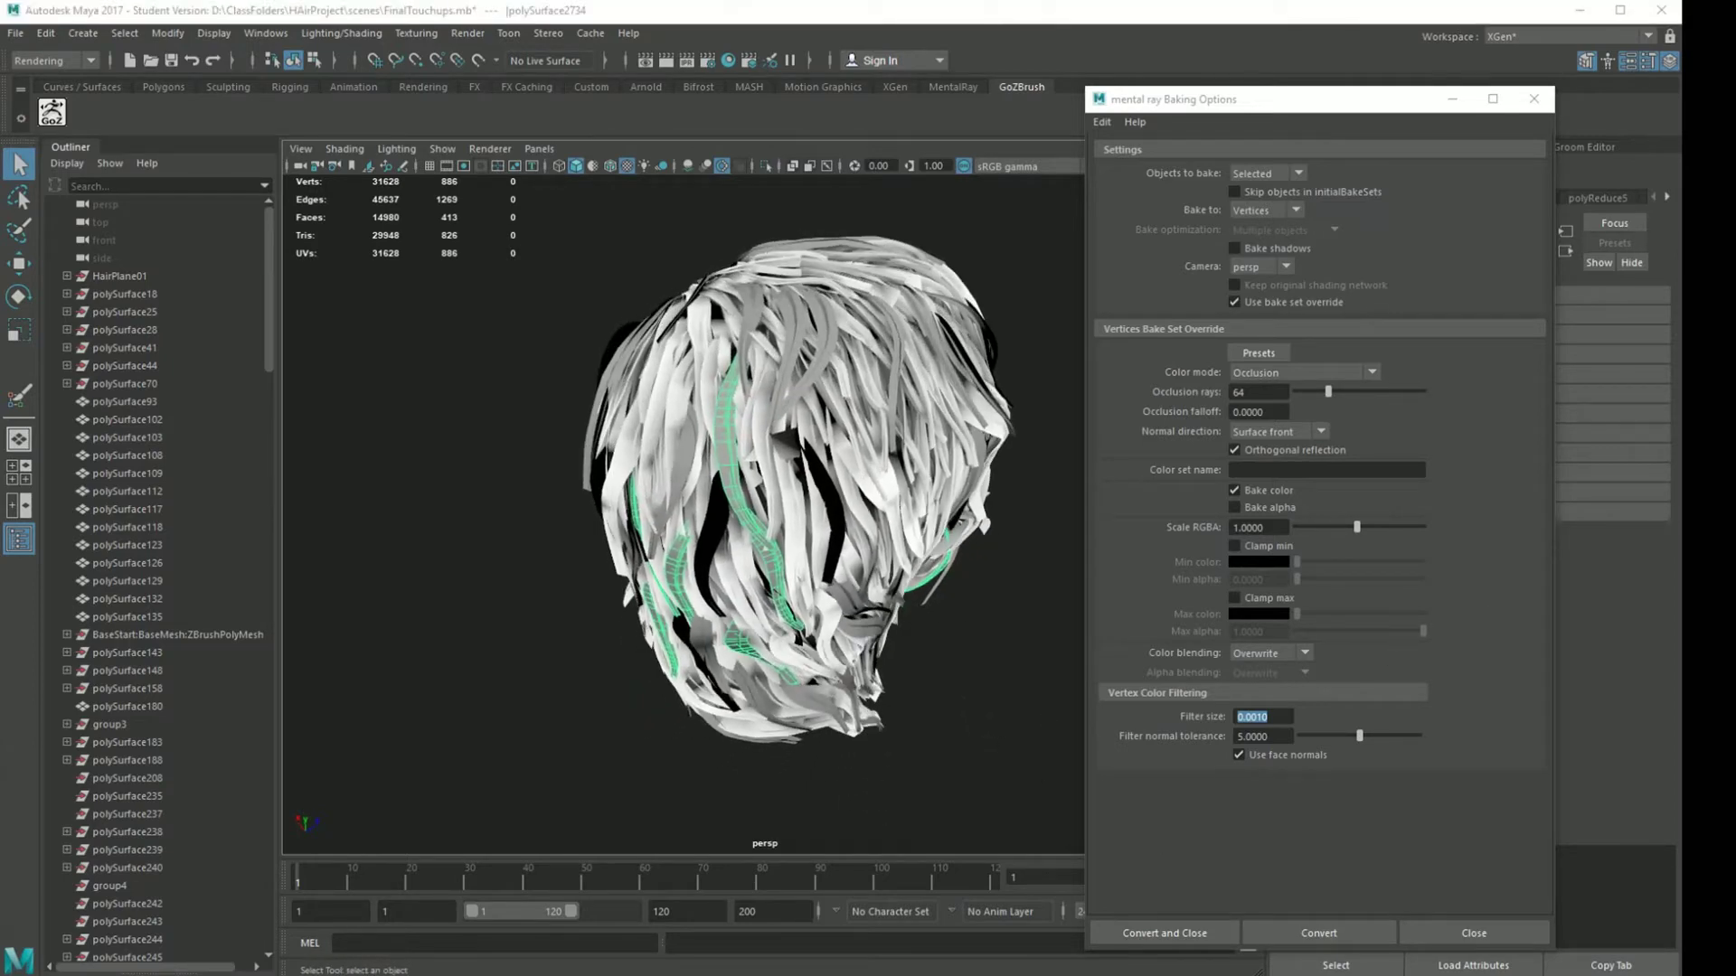
- Select the HairPlane01 cards, bake their occlusion, and orbit around the fully baked hairstyle
key("Up")
left_click_drag(1001, 730, 966, 714, "alt")
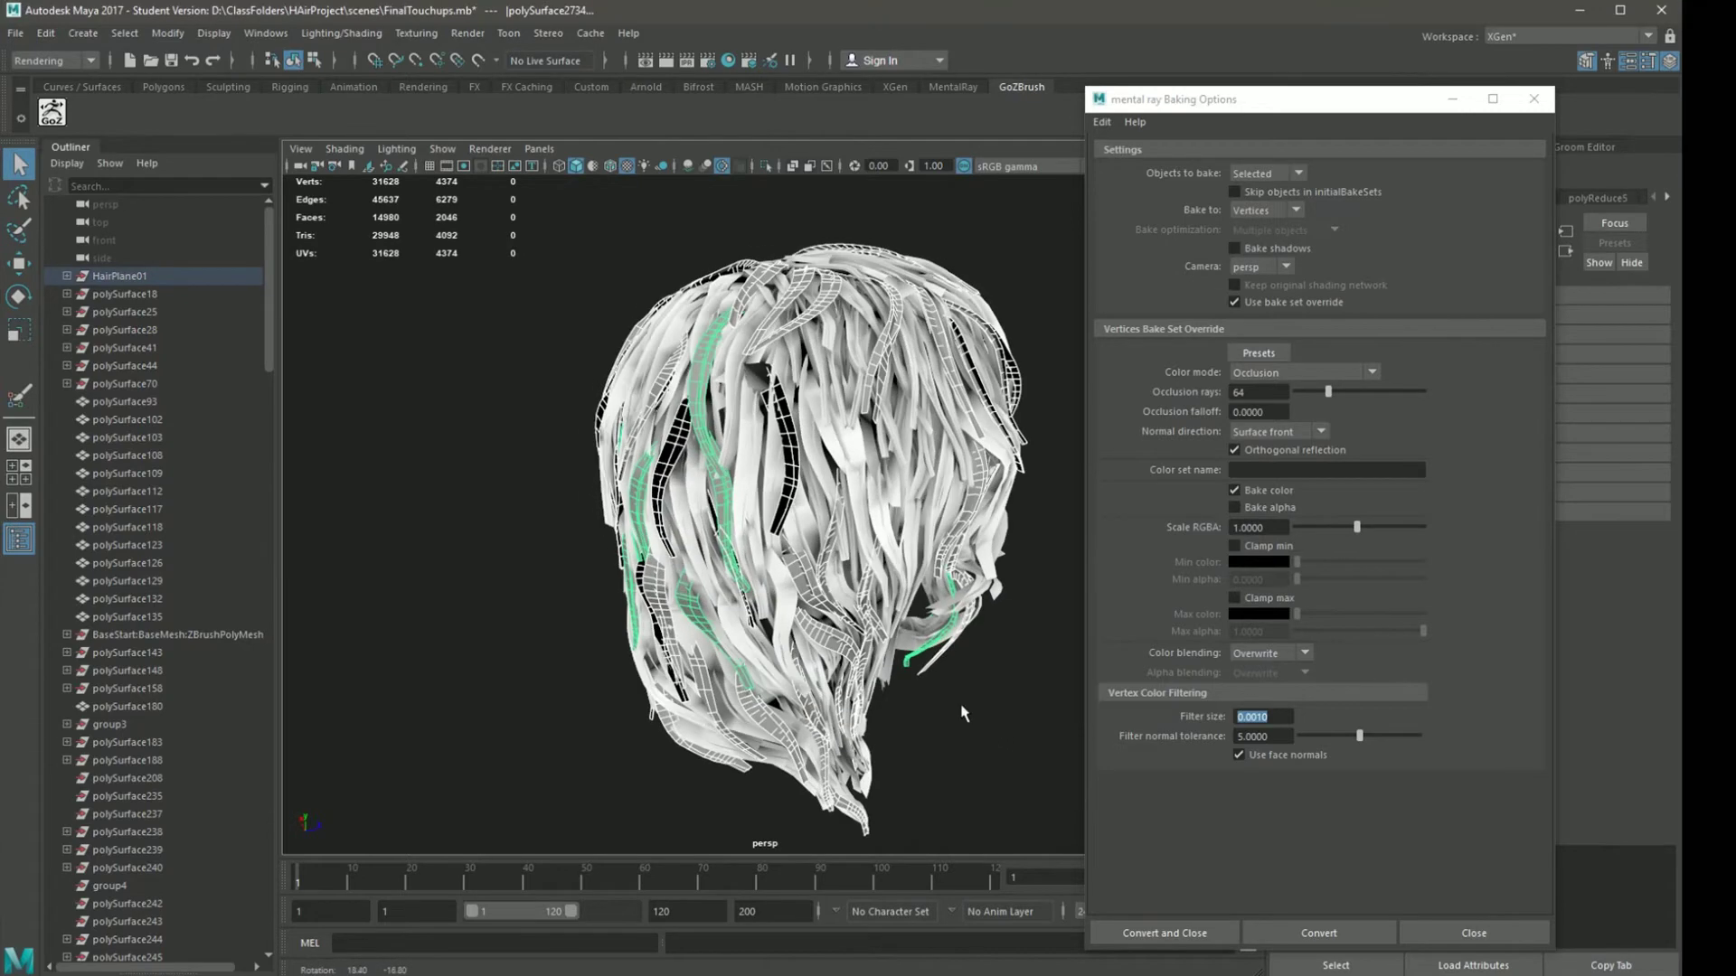
left_click(1297, 934)
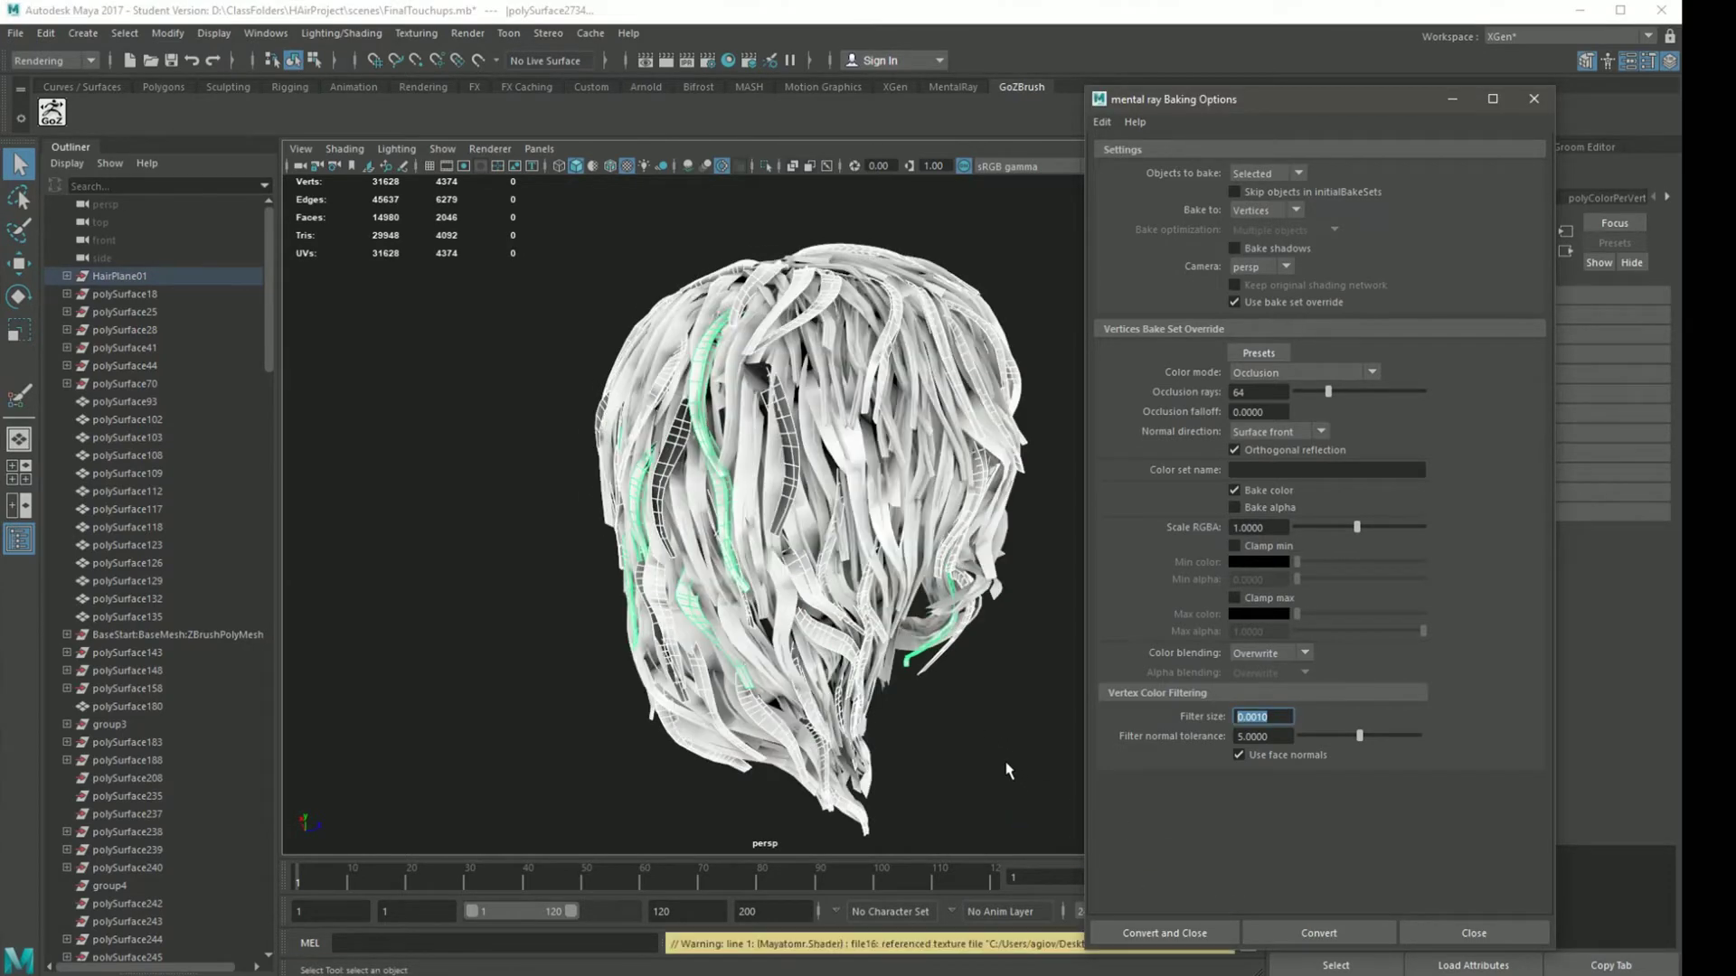
left_click(995, 753)
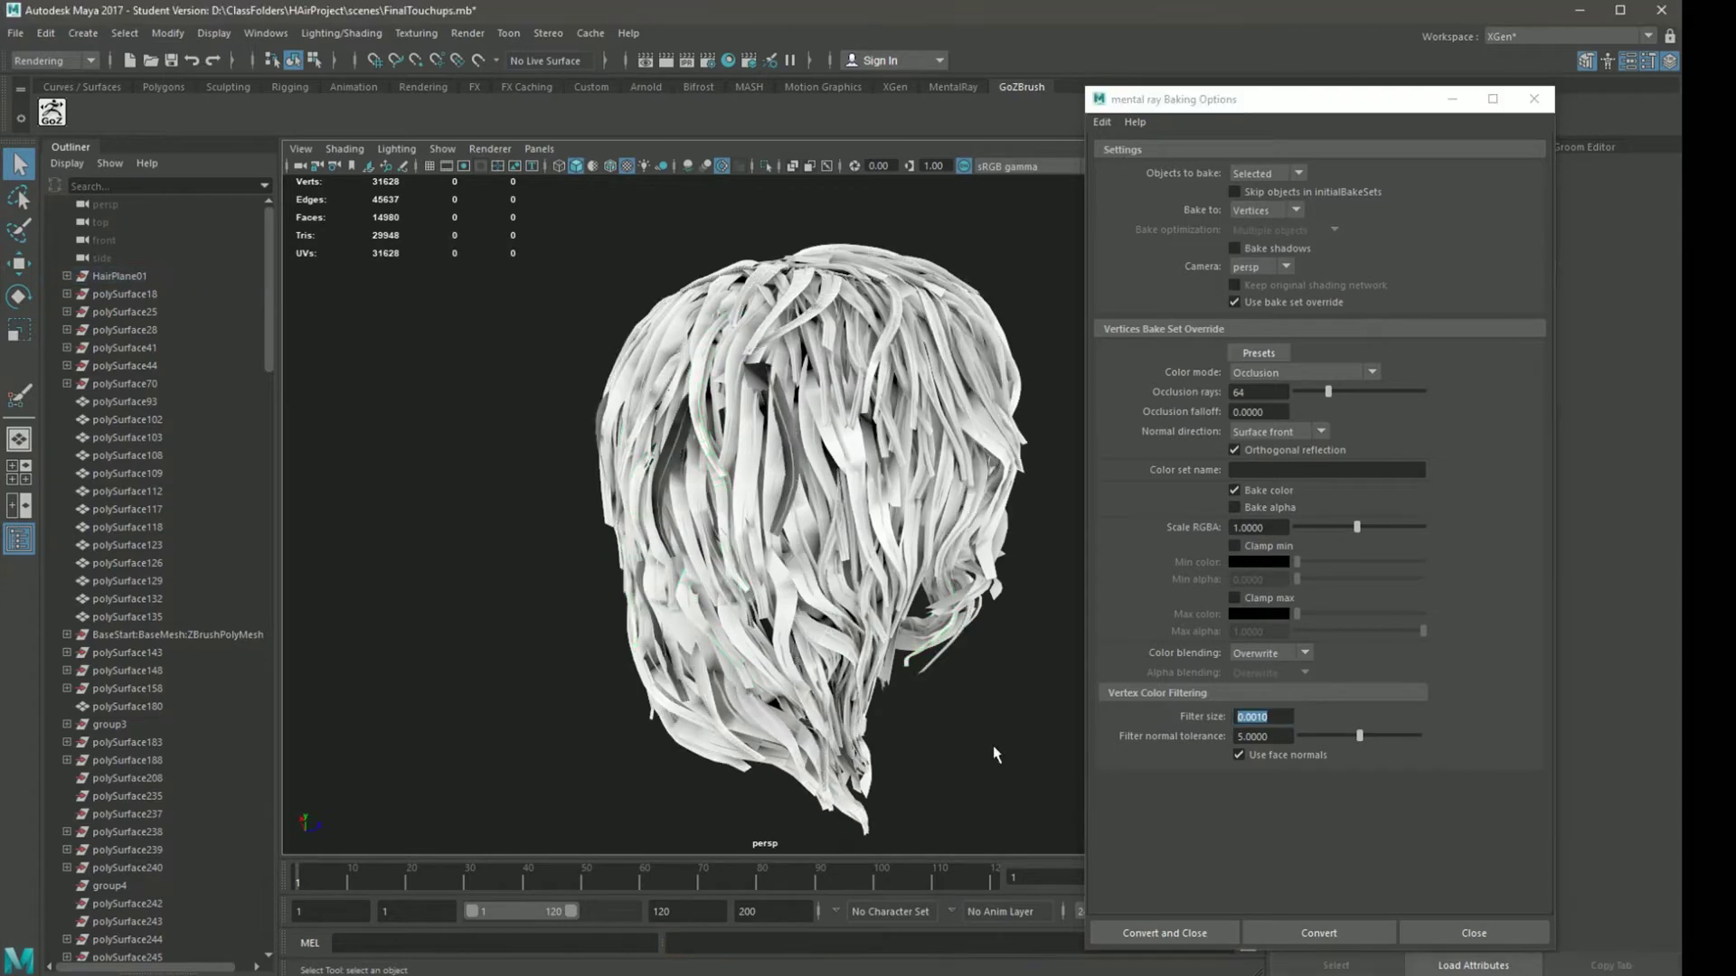
left_click_drag(636, 619, 586, 537, "alt")
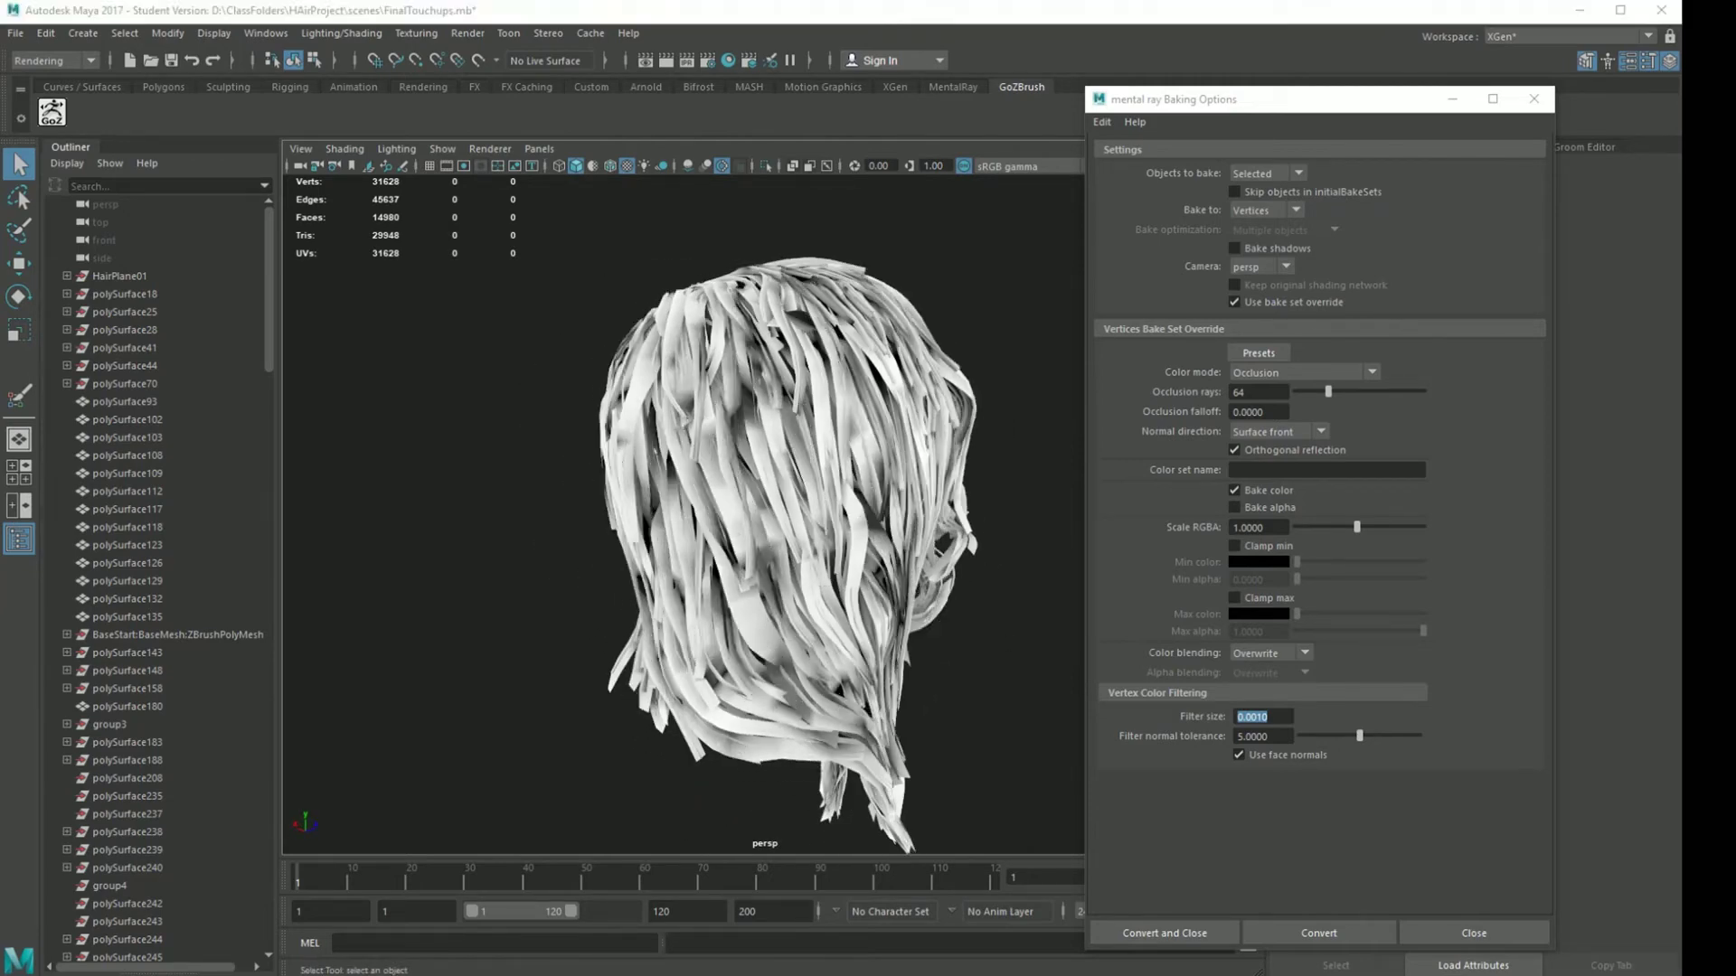
left_click_drag(924, 647, 1160, 627, "alt")
- Select the main hair mesh, switch to the Modeling menu set, and activate the Paint Vertex Color Tool
left_click(841, 463)
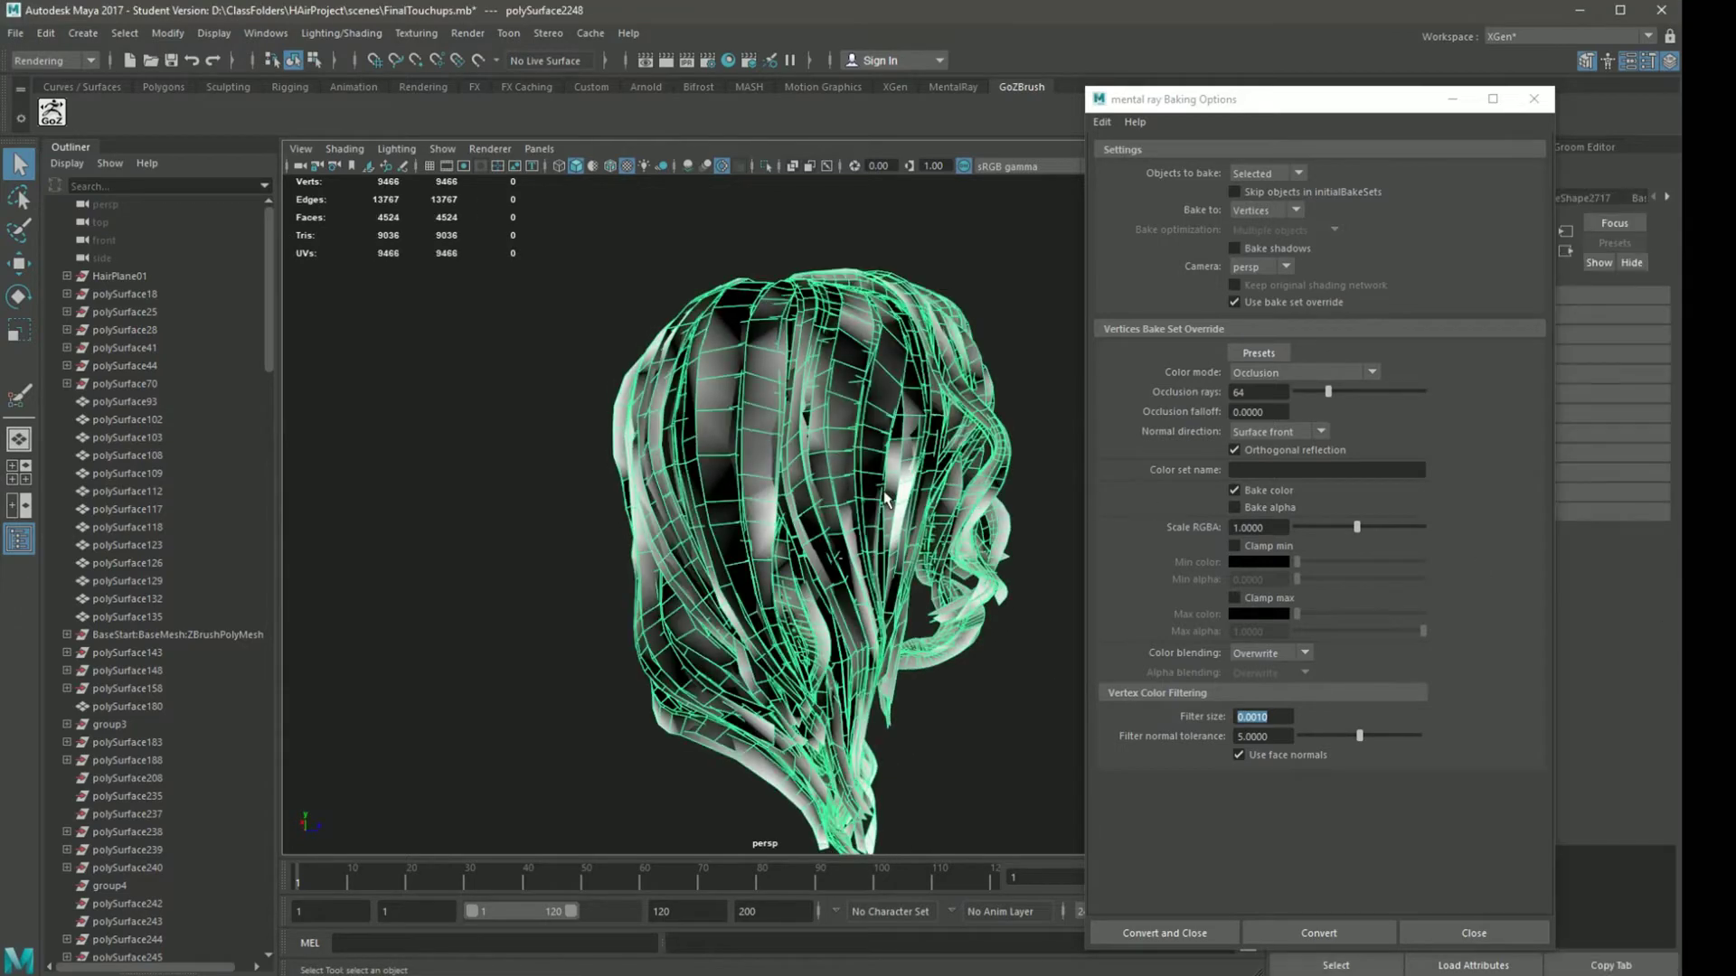
left_click_drag(837, 505, 769, 479, "alt")
left_click(332, 29)
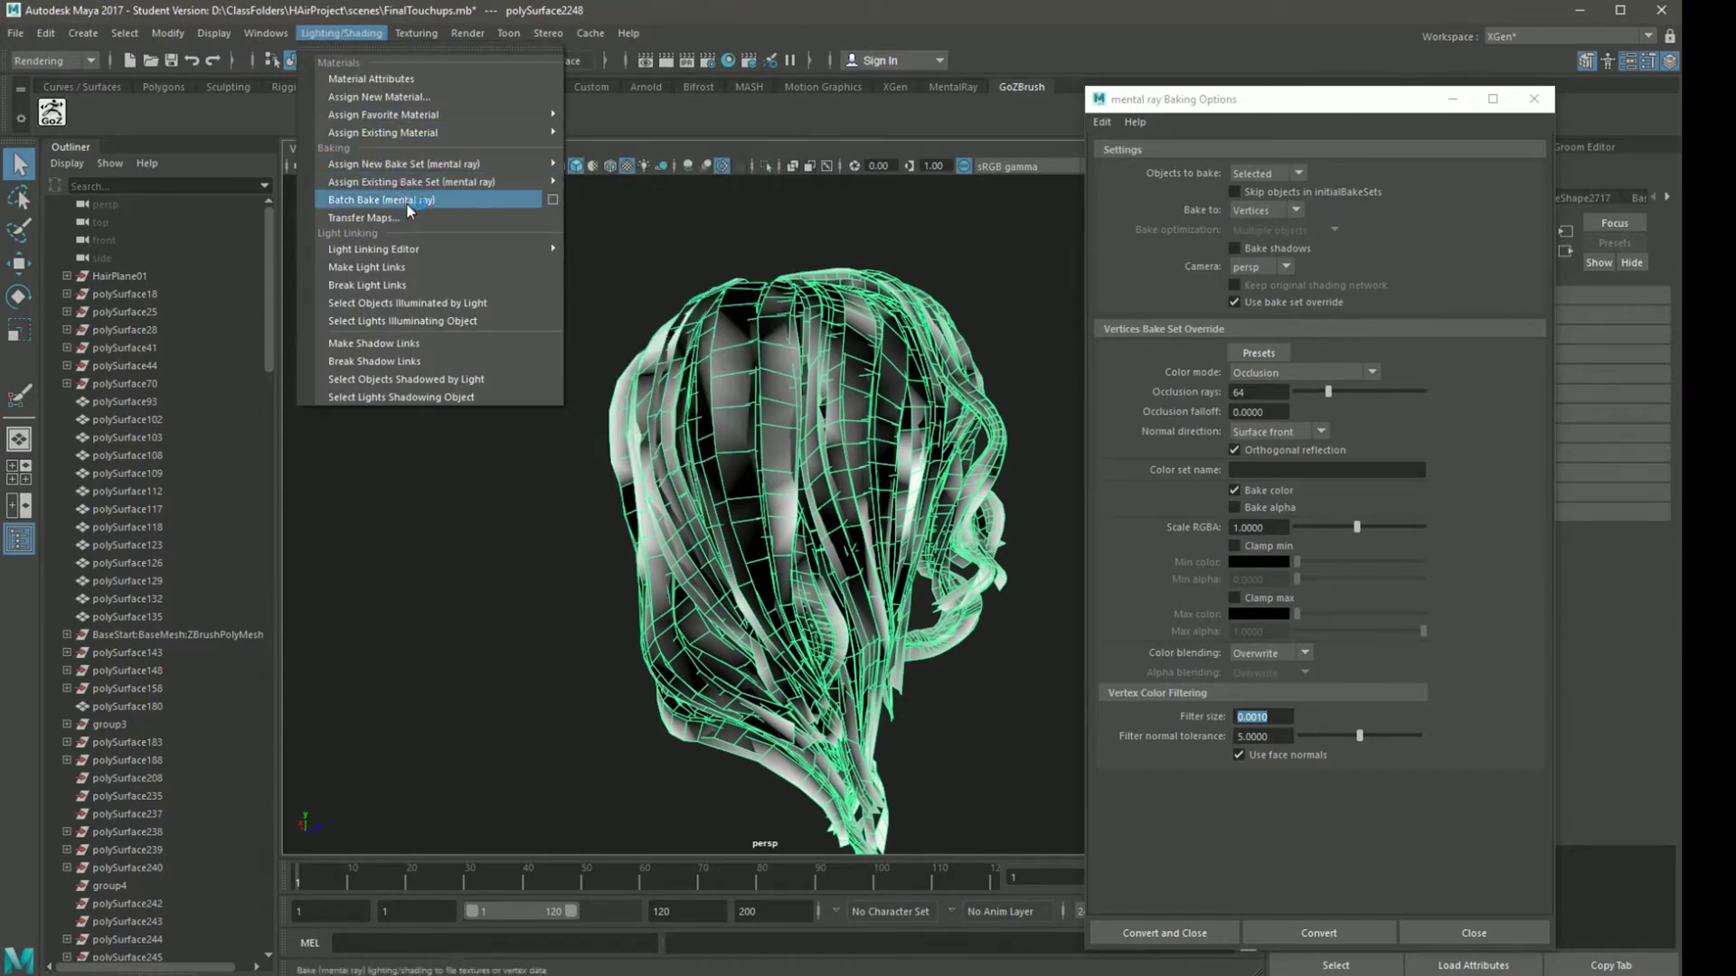
left_click(396, 36)
left_click(91, 61)
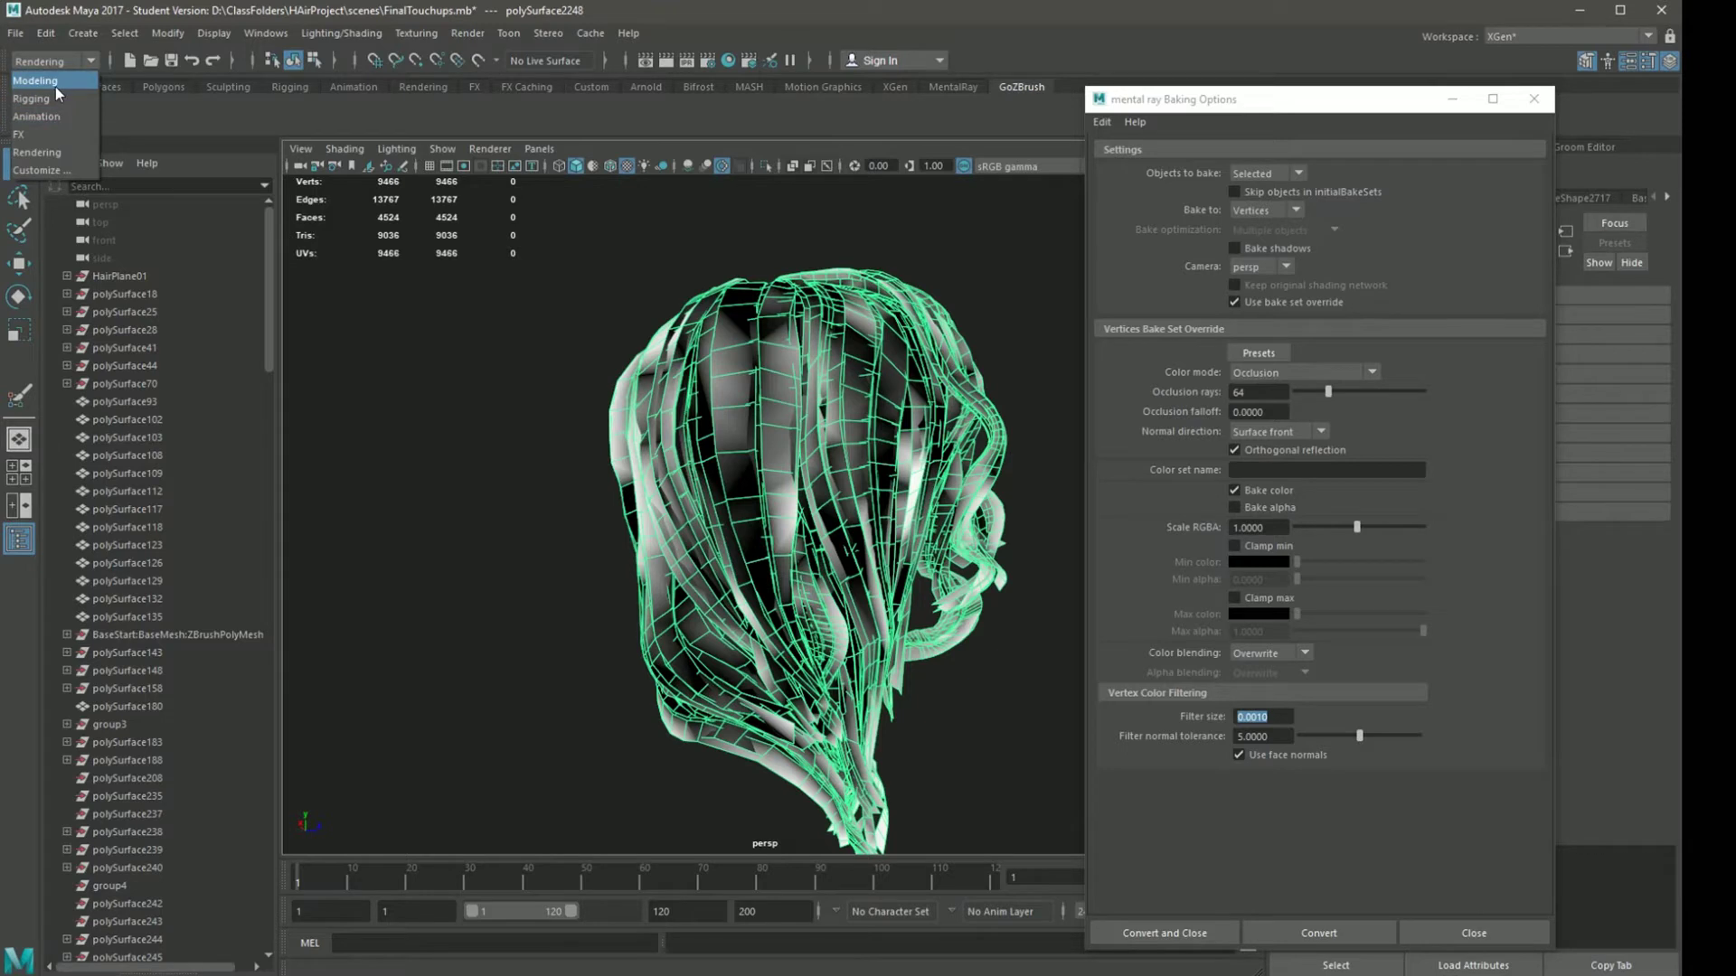
left_click(56, 85)
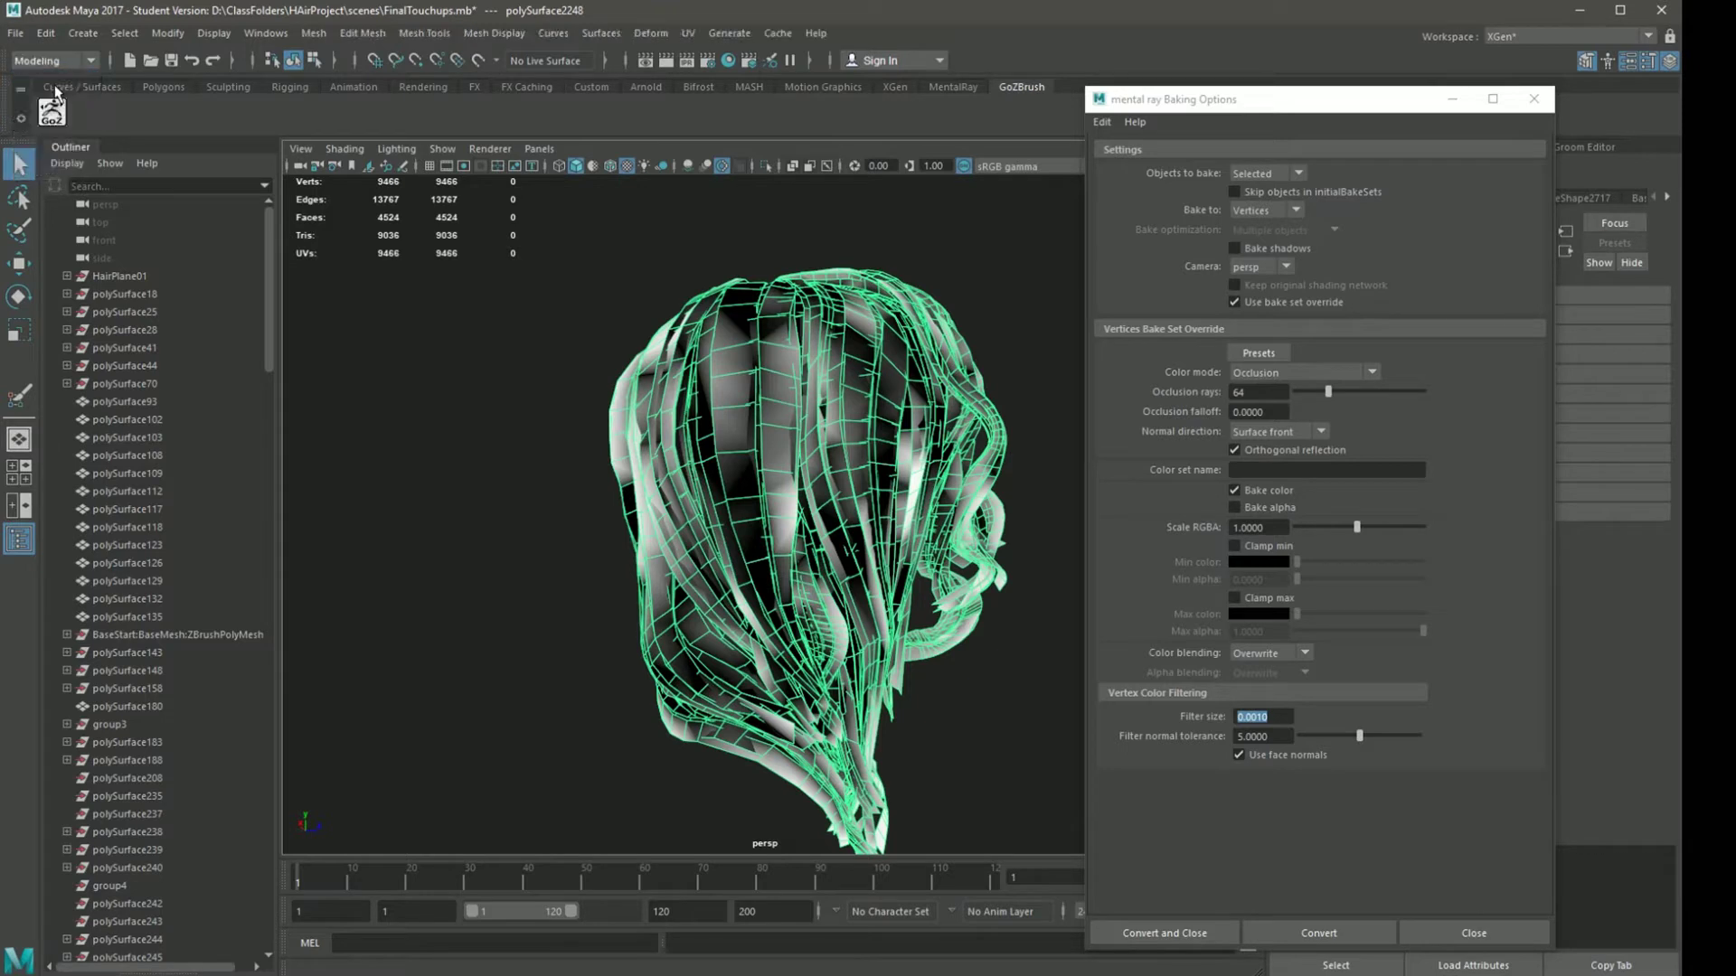
left_click(504, 36)
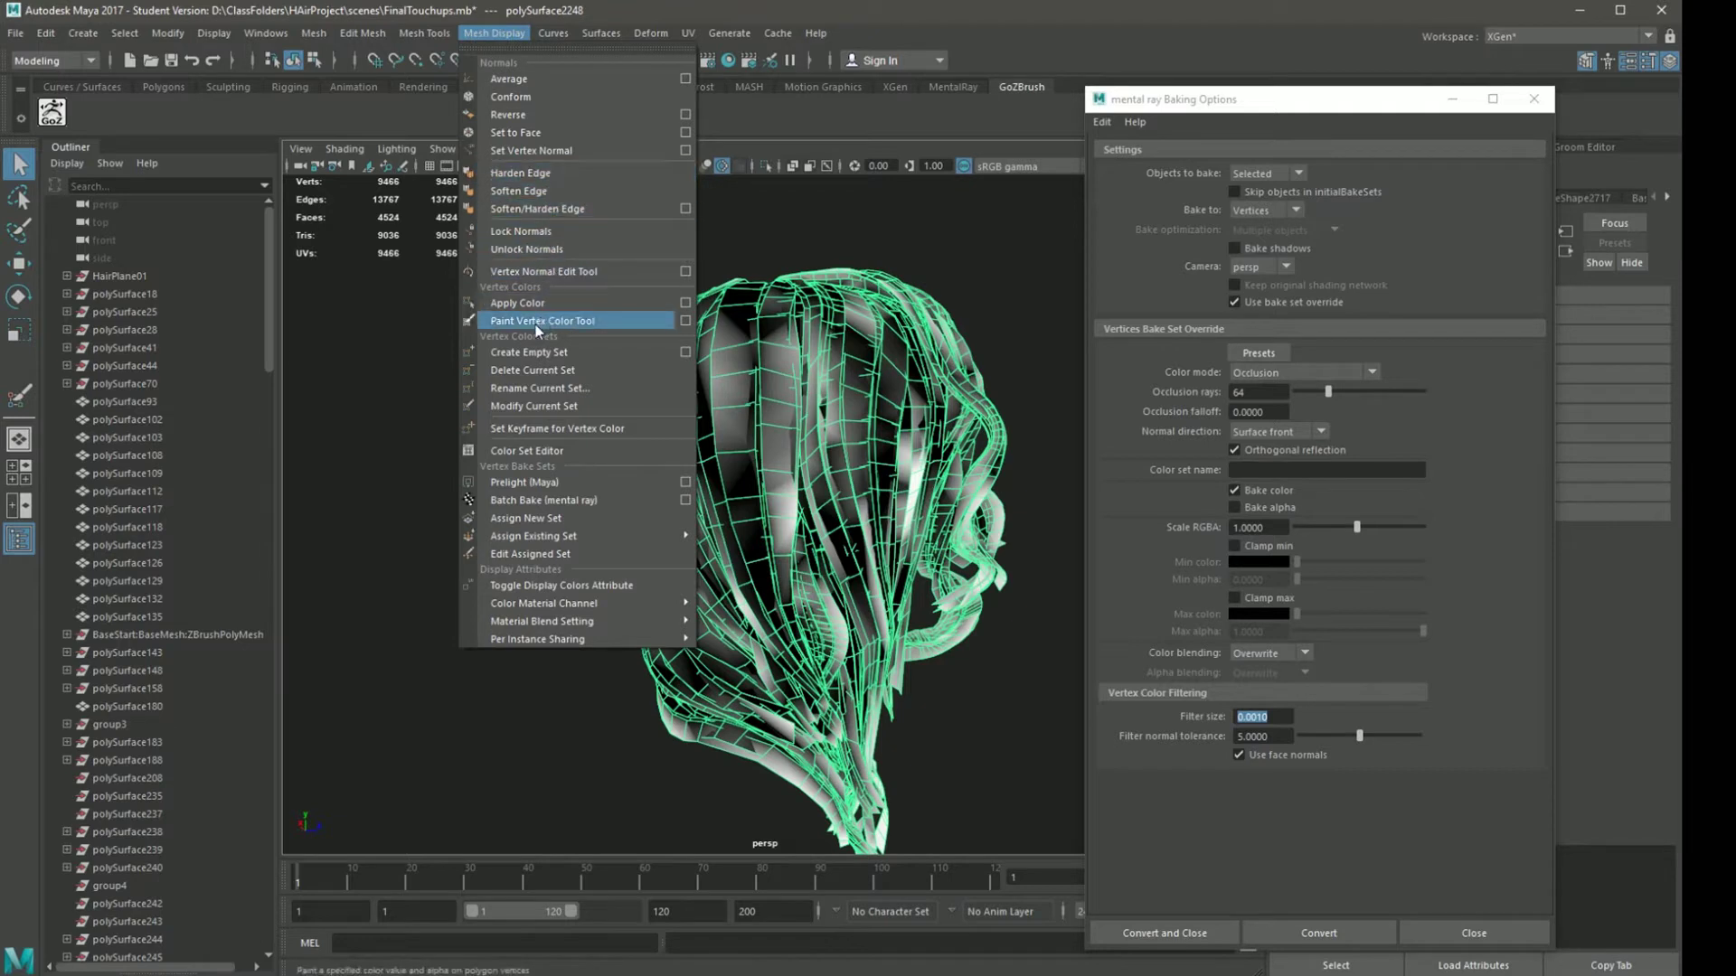
left_click(687, 322)
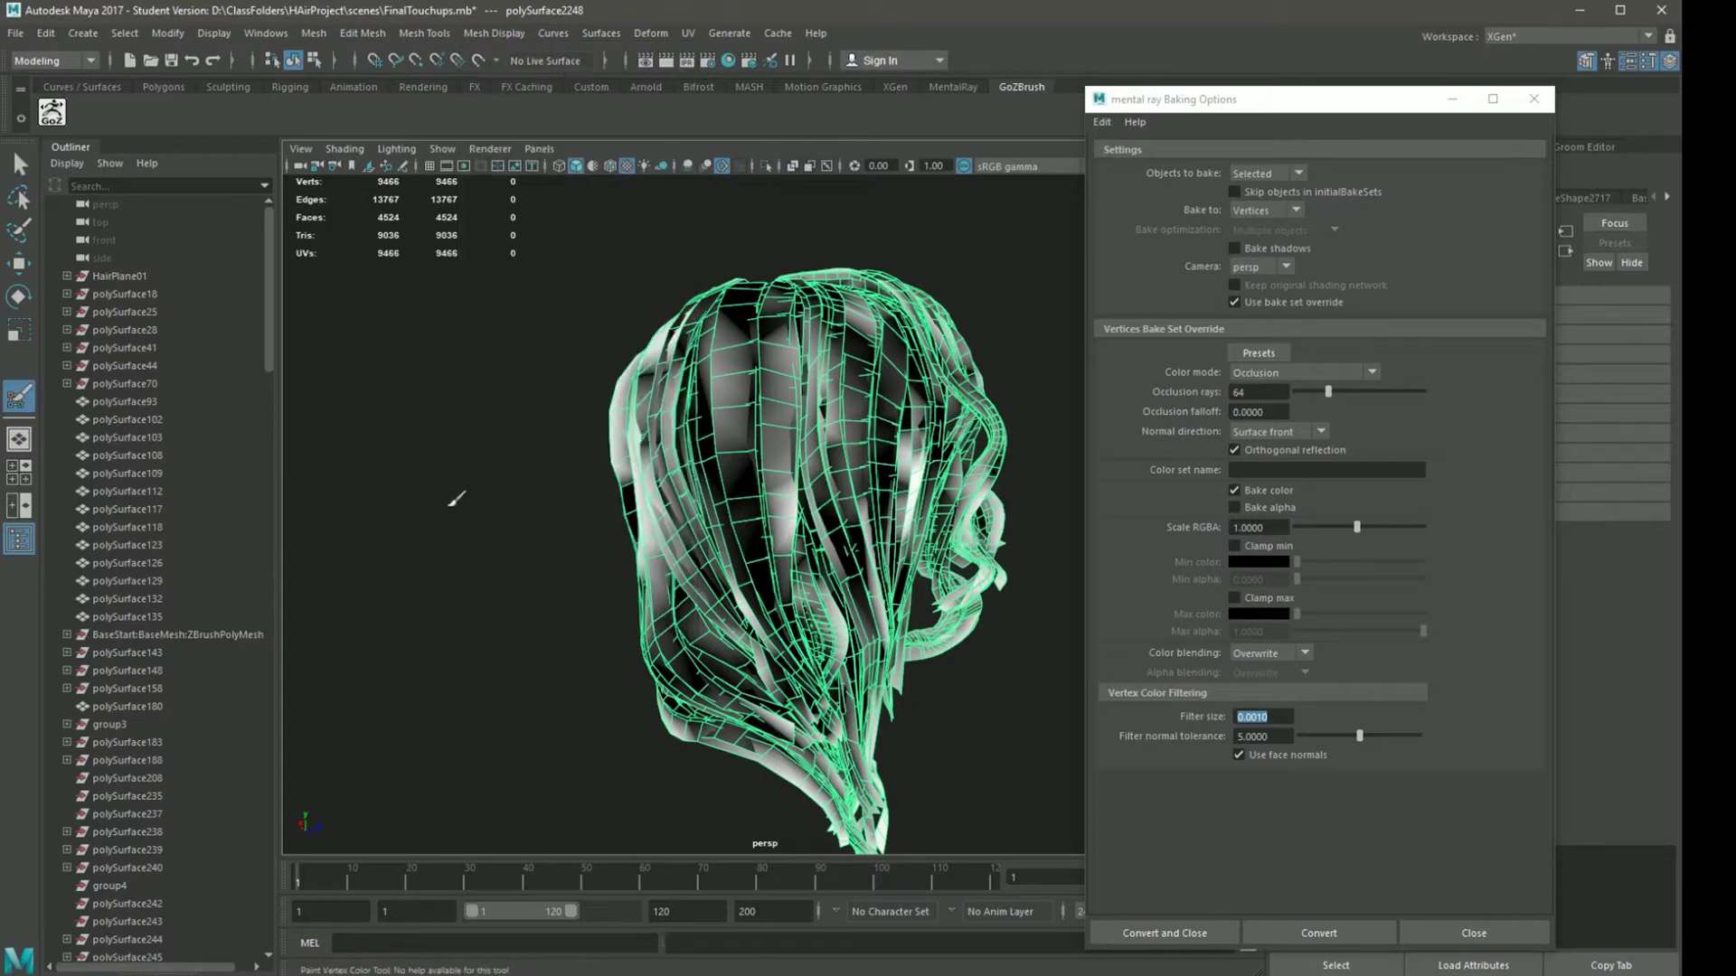
- Open the Paint Vertex Color Tool settings and flood-smooth the vertex colours twice
double_click(19, 397)
mouse_move(84, 392)
left_mouse_down()
mouse_move(291, 177)
mouse_move(185, 195)
left_mouse_up()
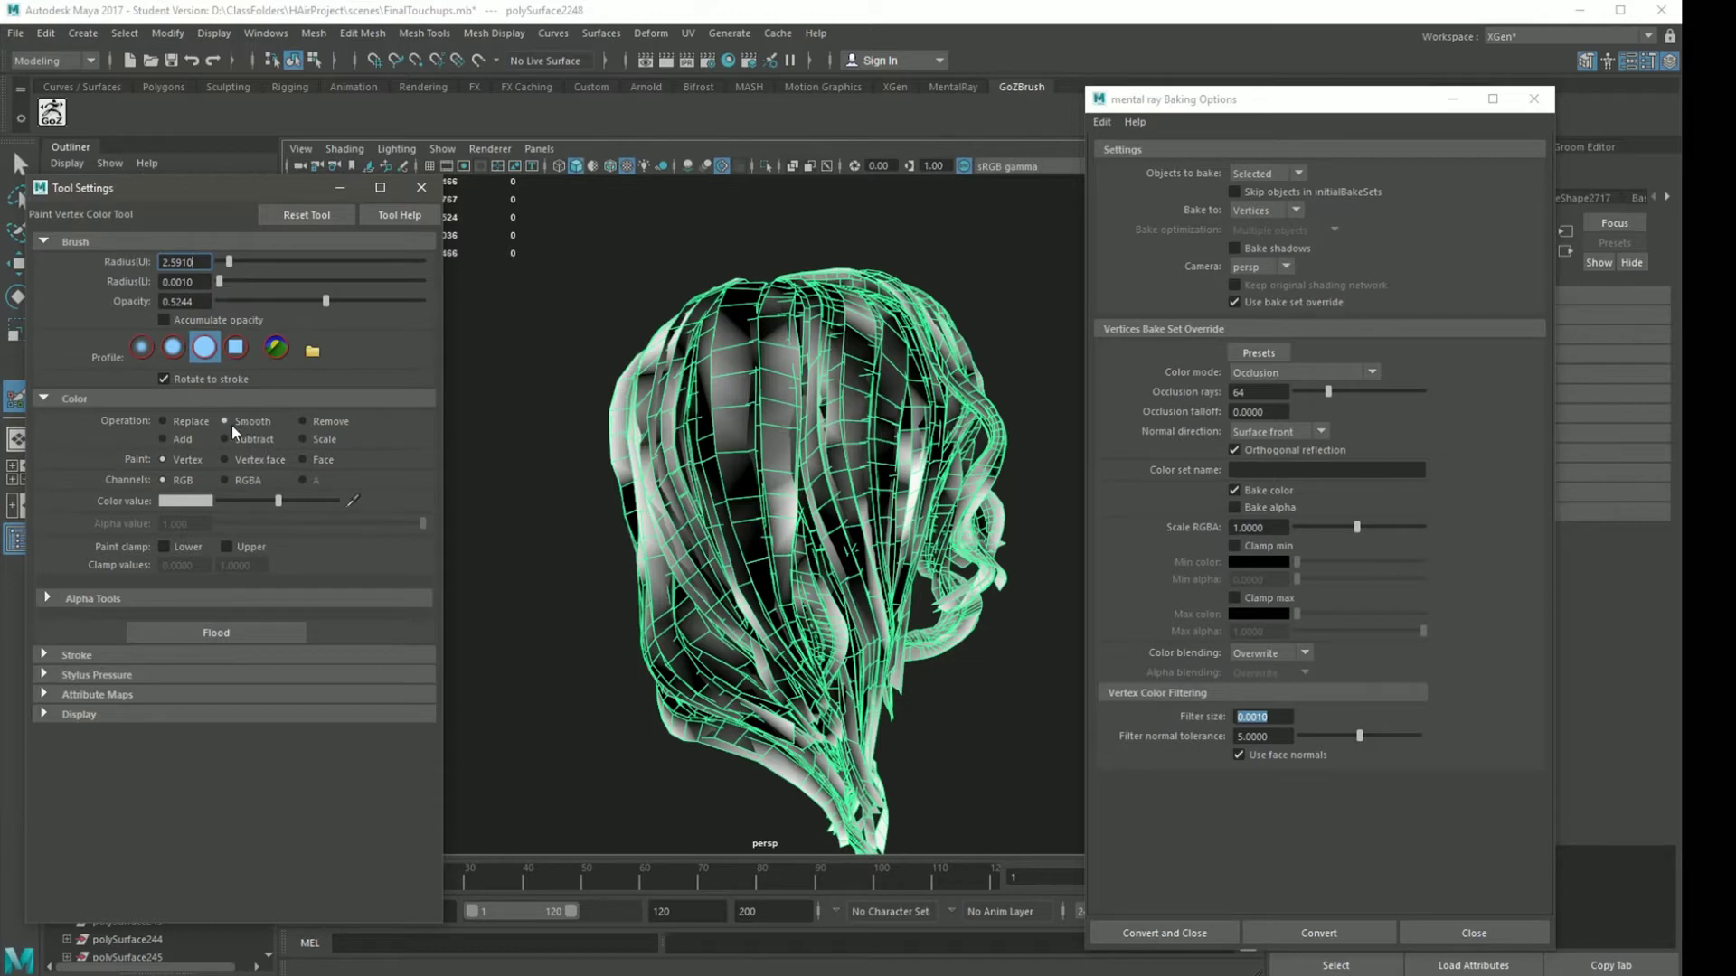
left_click(218, 637)
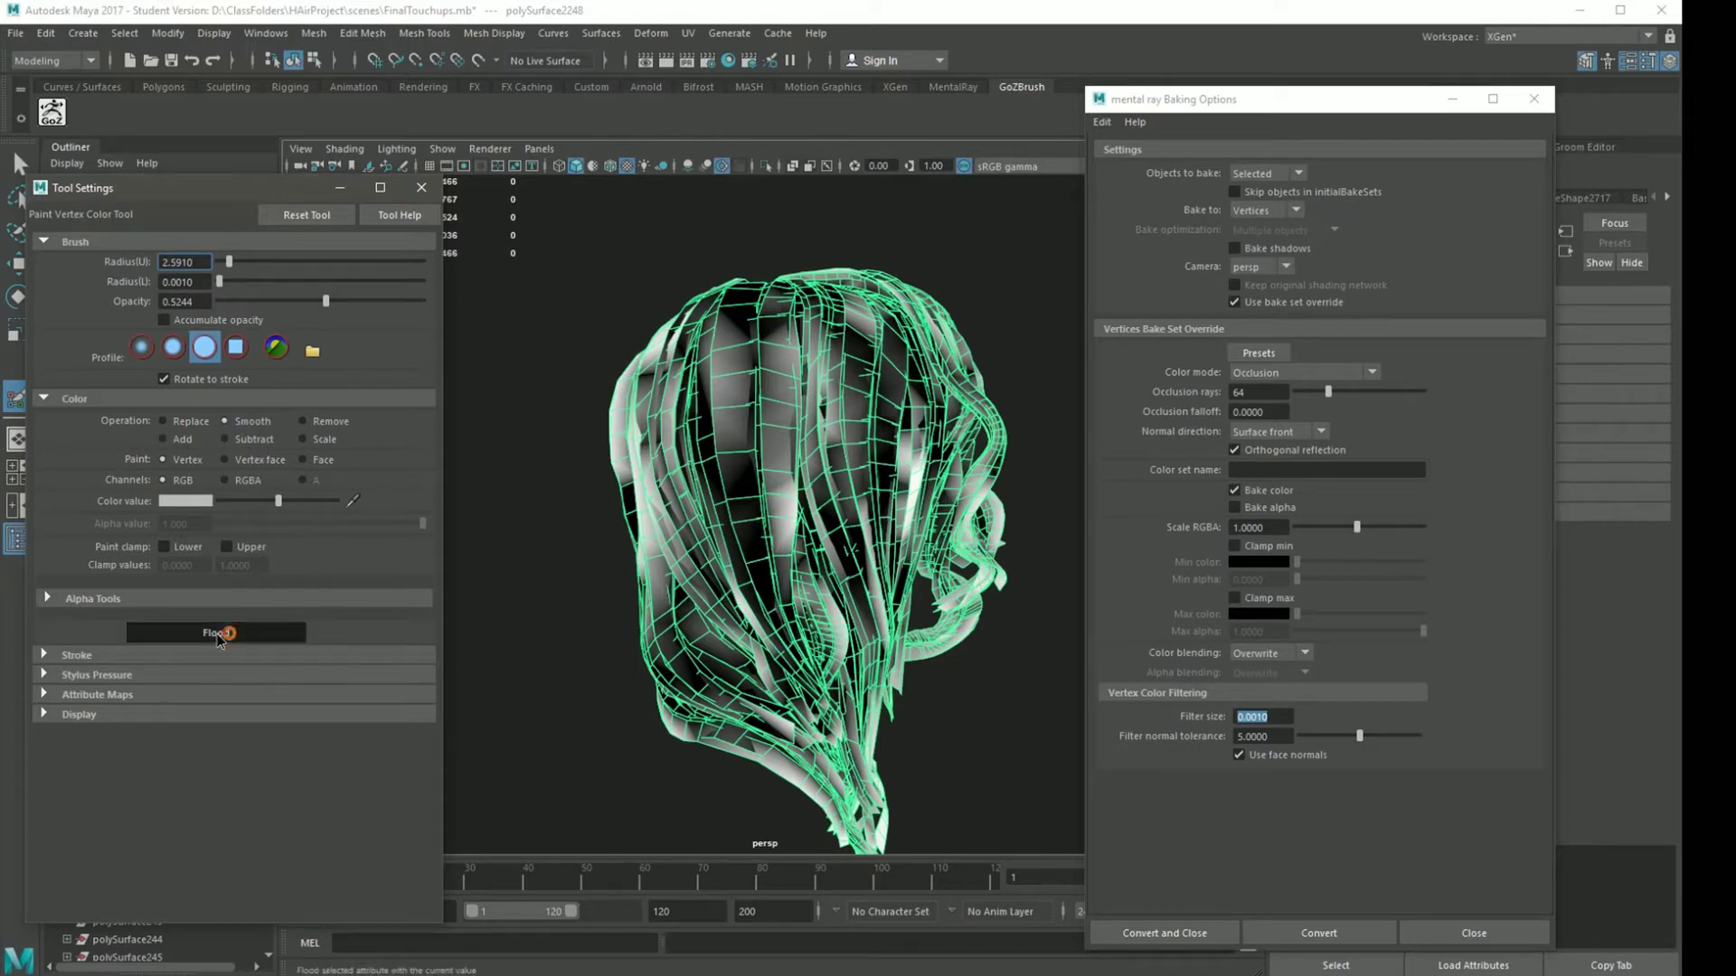
left_click(218, 638)
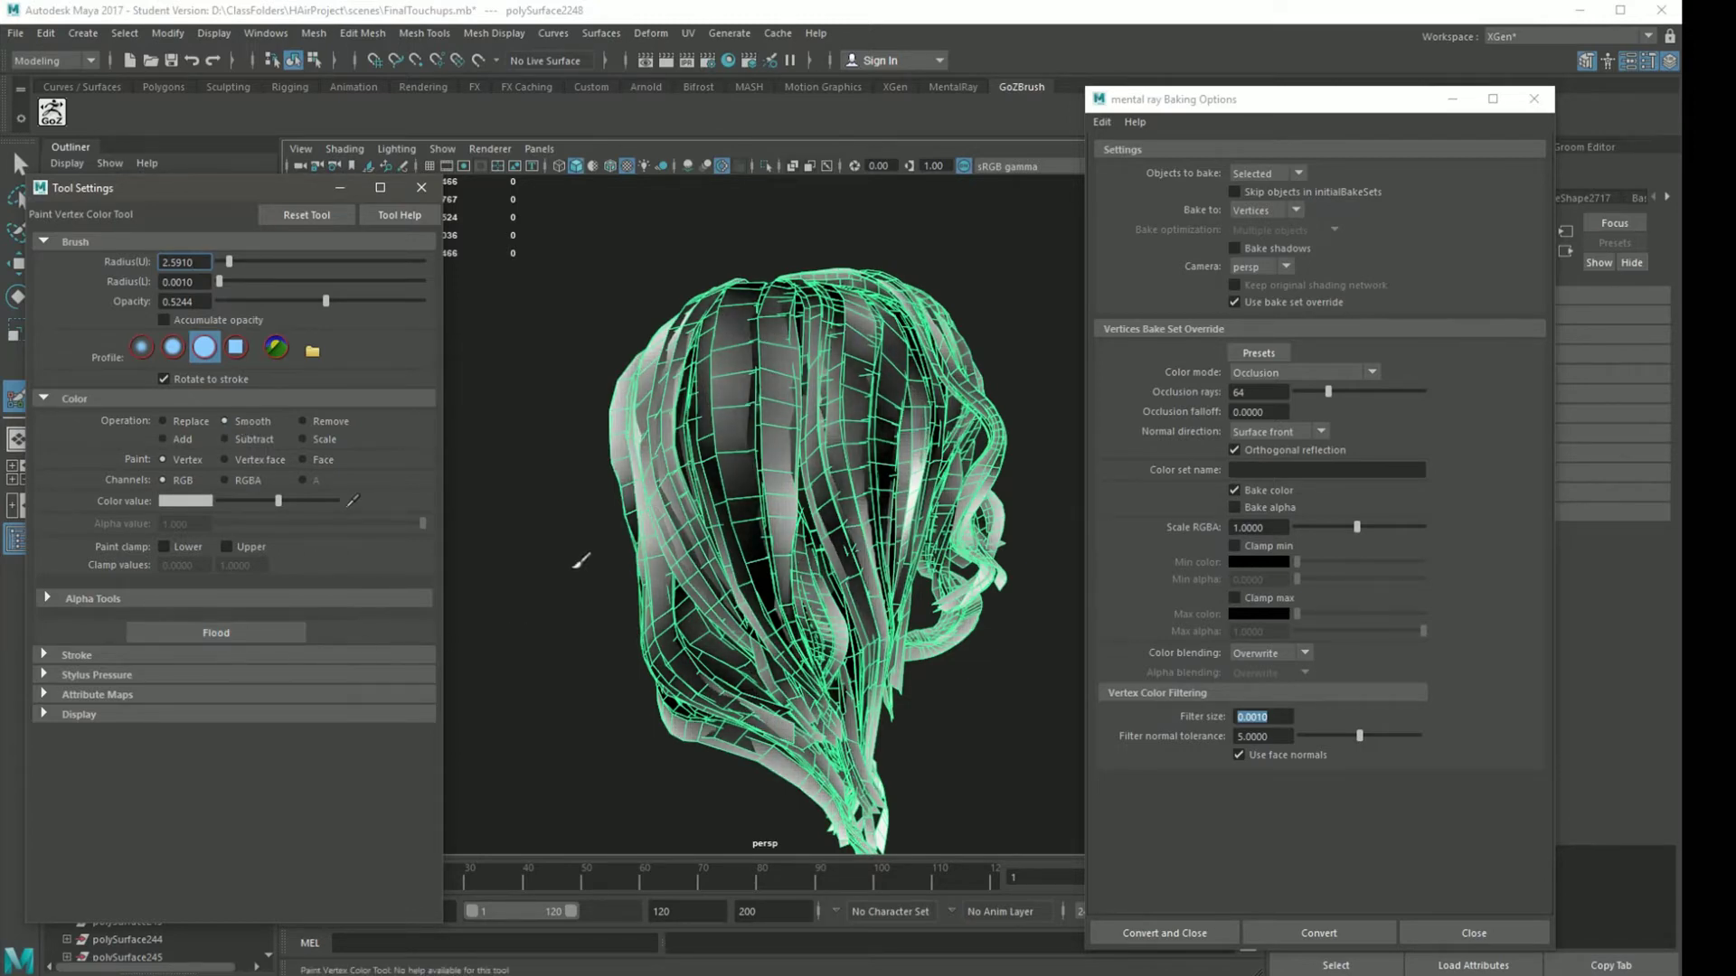
mouse_move(546, 376)
left_mouse_down("alt")
mouse_move(644, 406)
mouse_move(560, 358)
left_mouse_up("alt")
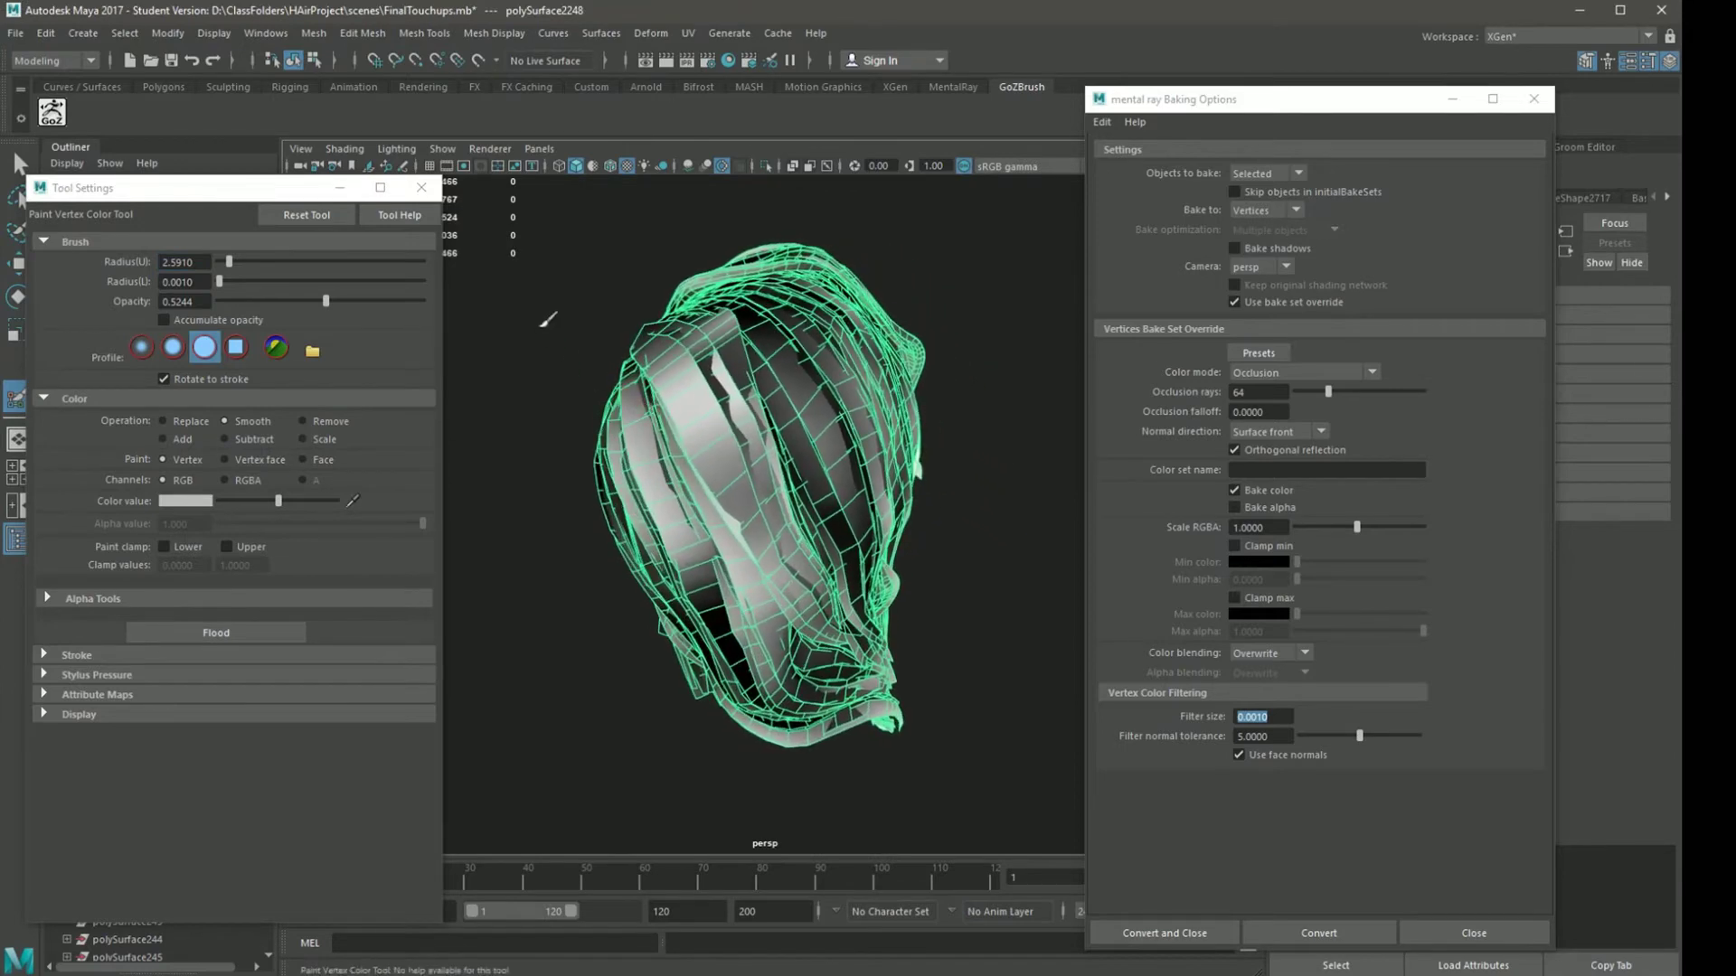
left_click_drag(953, 557, 619, 402, "alt")
- Return to object selection, deselect to inspect the smoothed hair, then reselect the hair mesh
left_click_drag(41, 180, 64, 195)
left_click(19, 163)
left_click(581, 582)
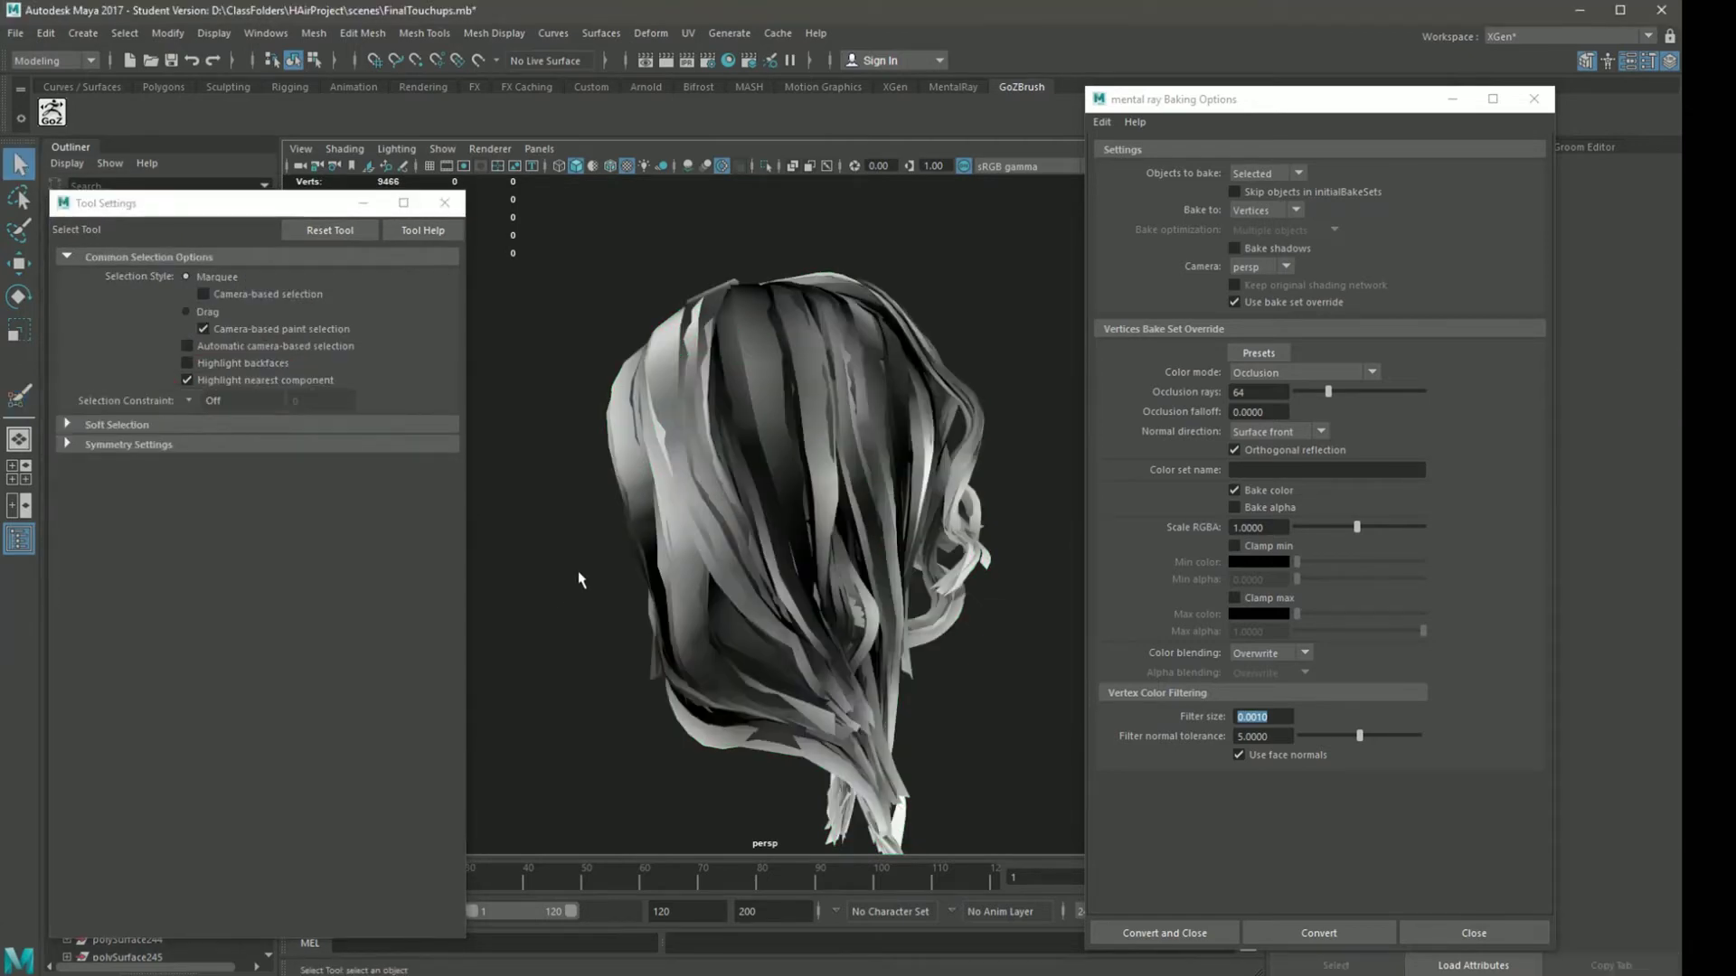
left_click_drag(581, 582, 719, 564, "alt")
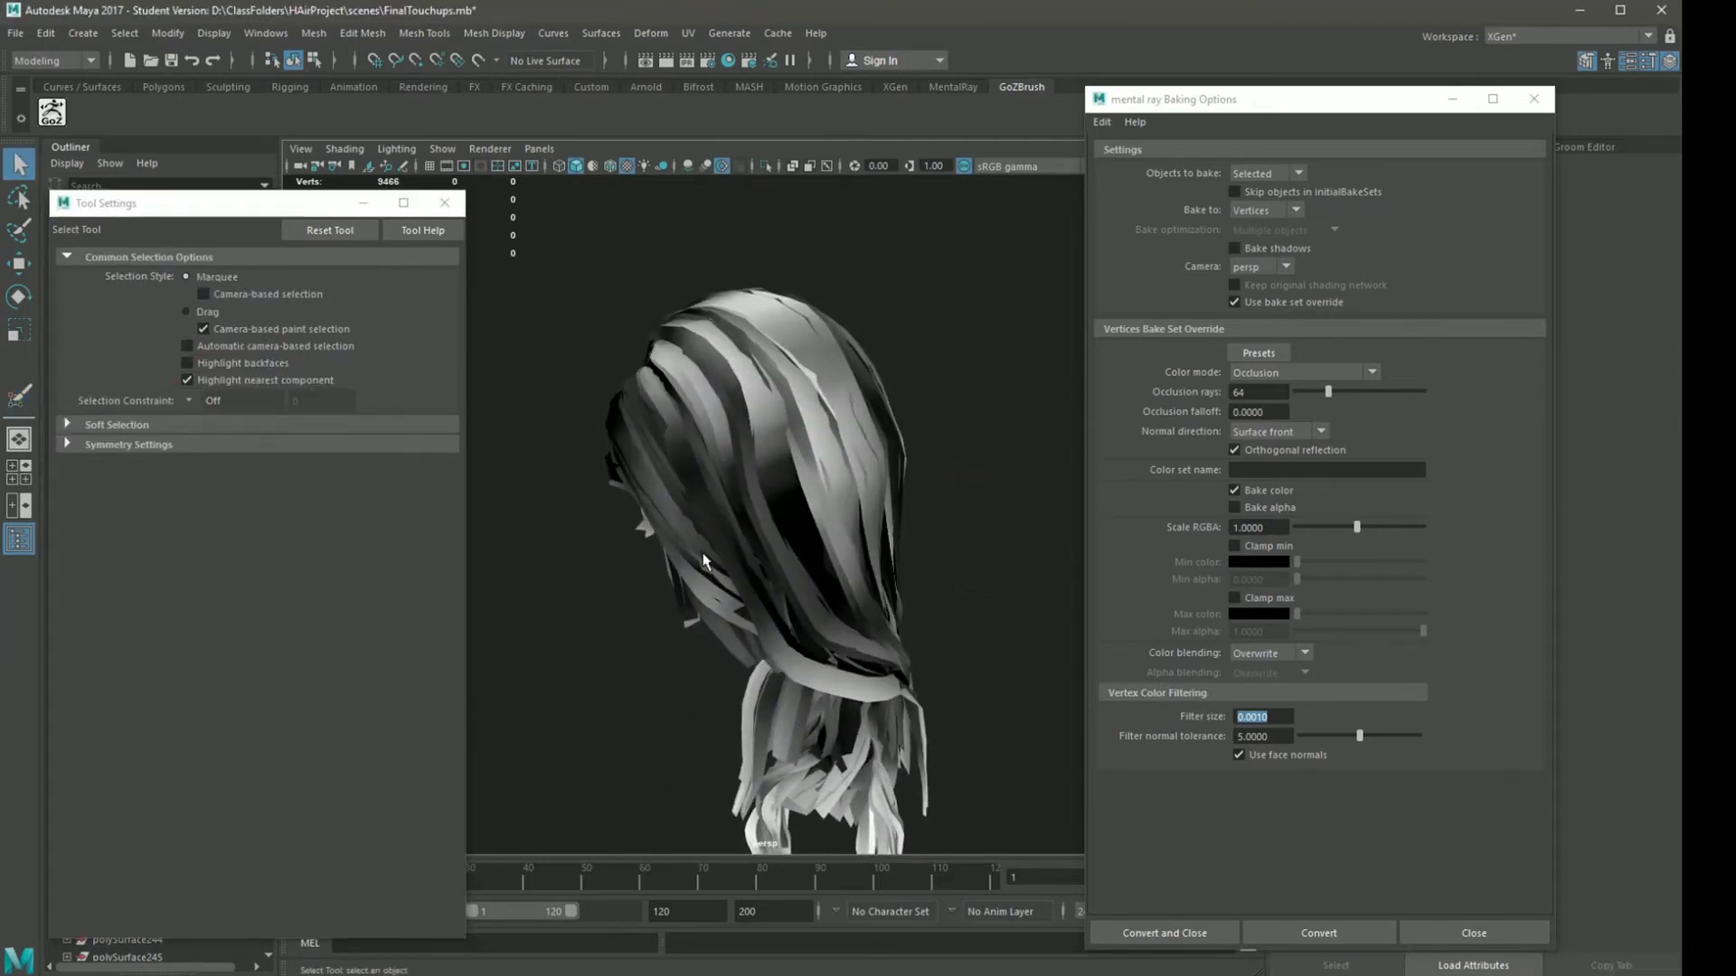
left_click_drag(852, 556, 901, 586, "alt")
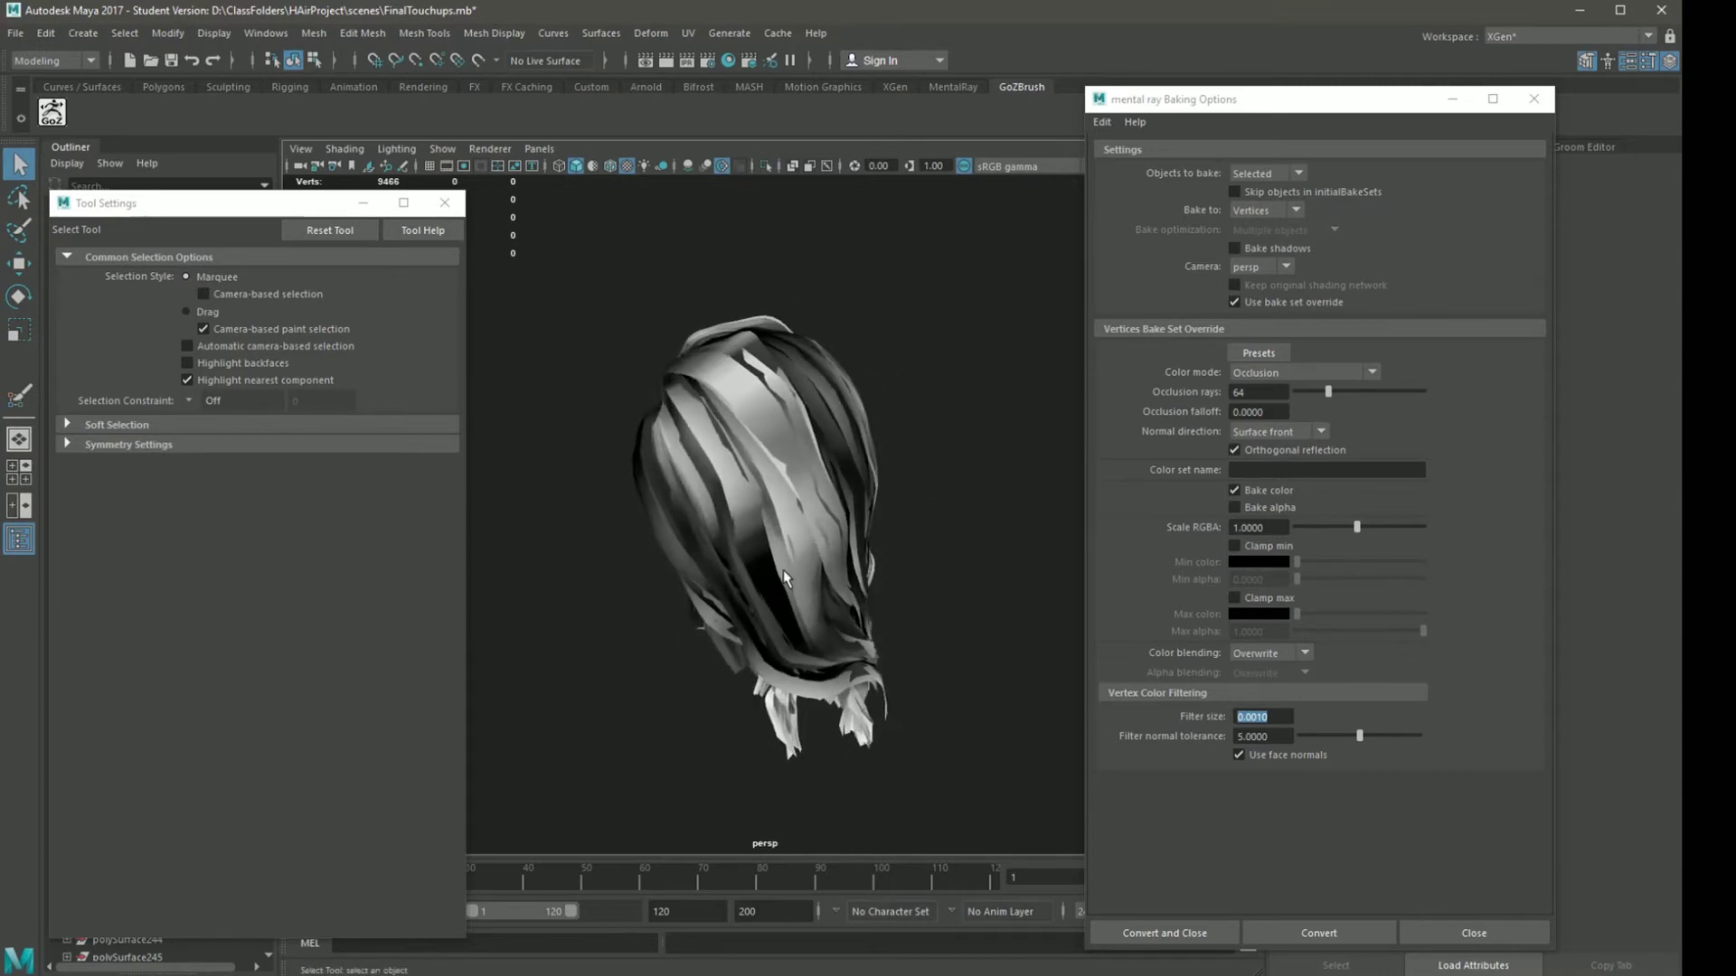
scroll(783, 569, "up", 4)
left_click(736, 558)
left_click_drag(996, 550, 517, 511, "alt")
- Reactivate vertex painting, lower the colour value, and set the brush to Smooth with a soft profile
left_click(11, 398)
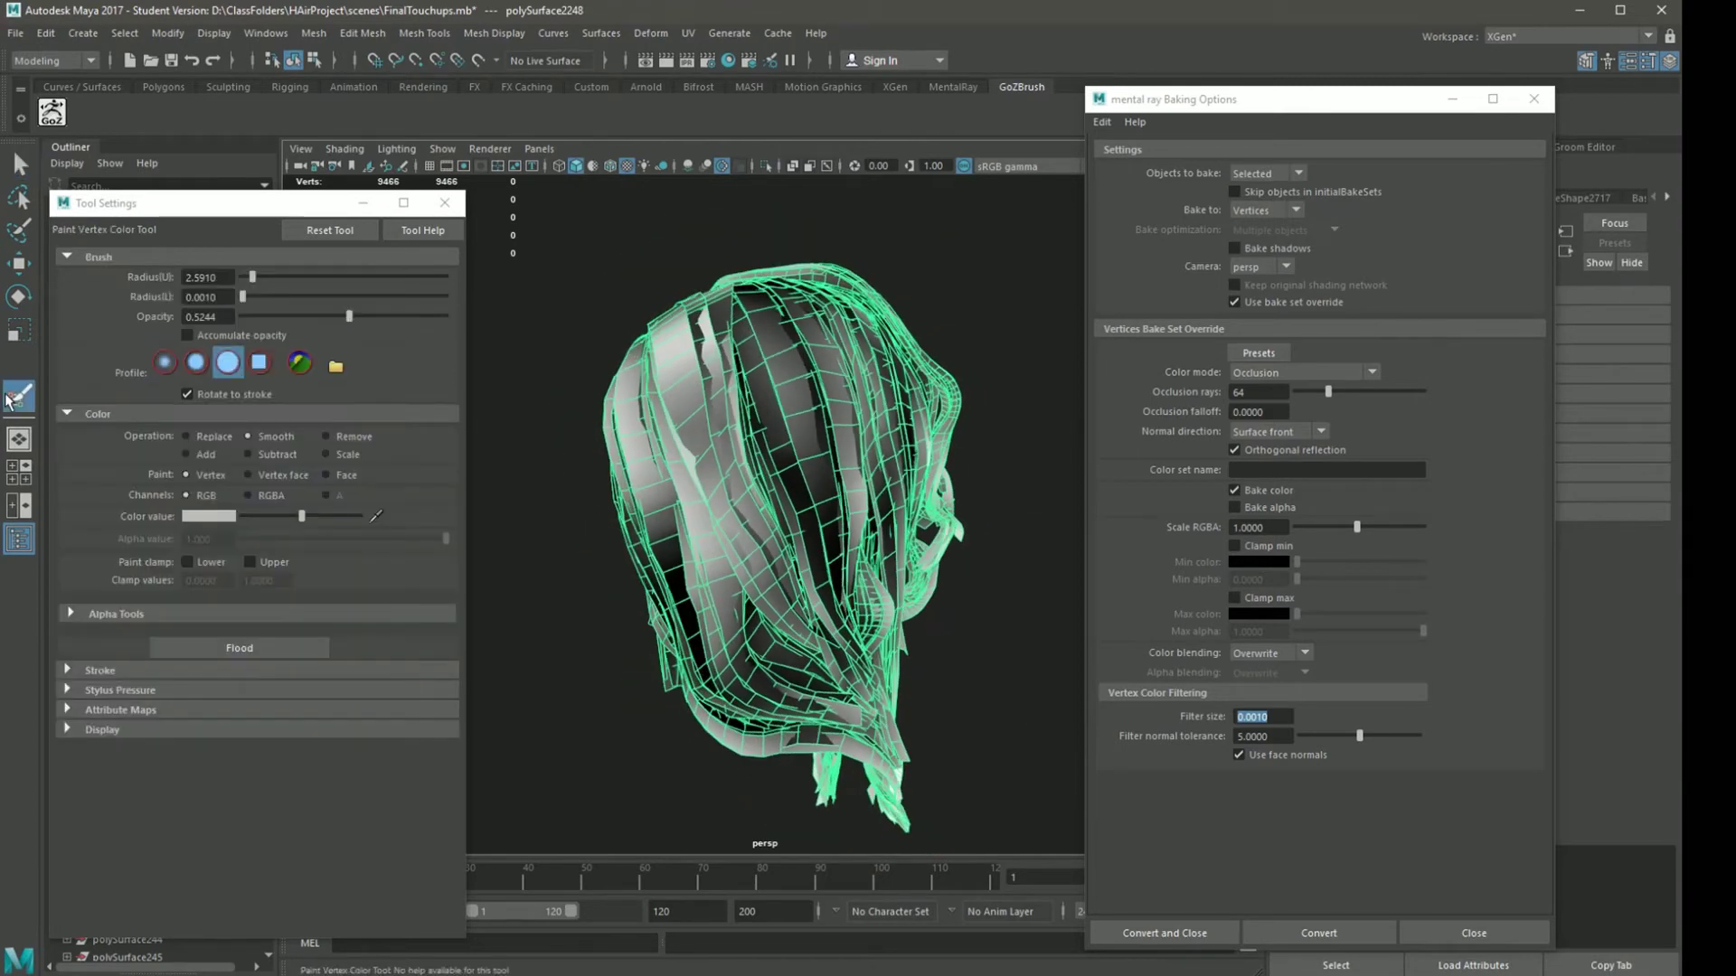
mouse_move(659, 595)
left_mouse_down("alt")
mouse_move(743, 599)
mouse_move(626, 587)
left_mouse_up("alt")
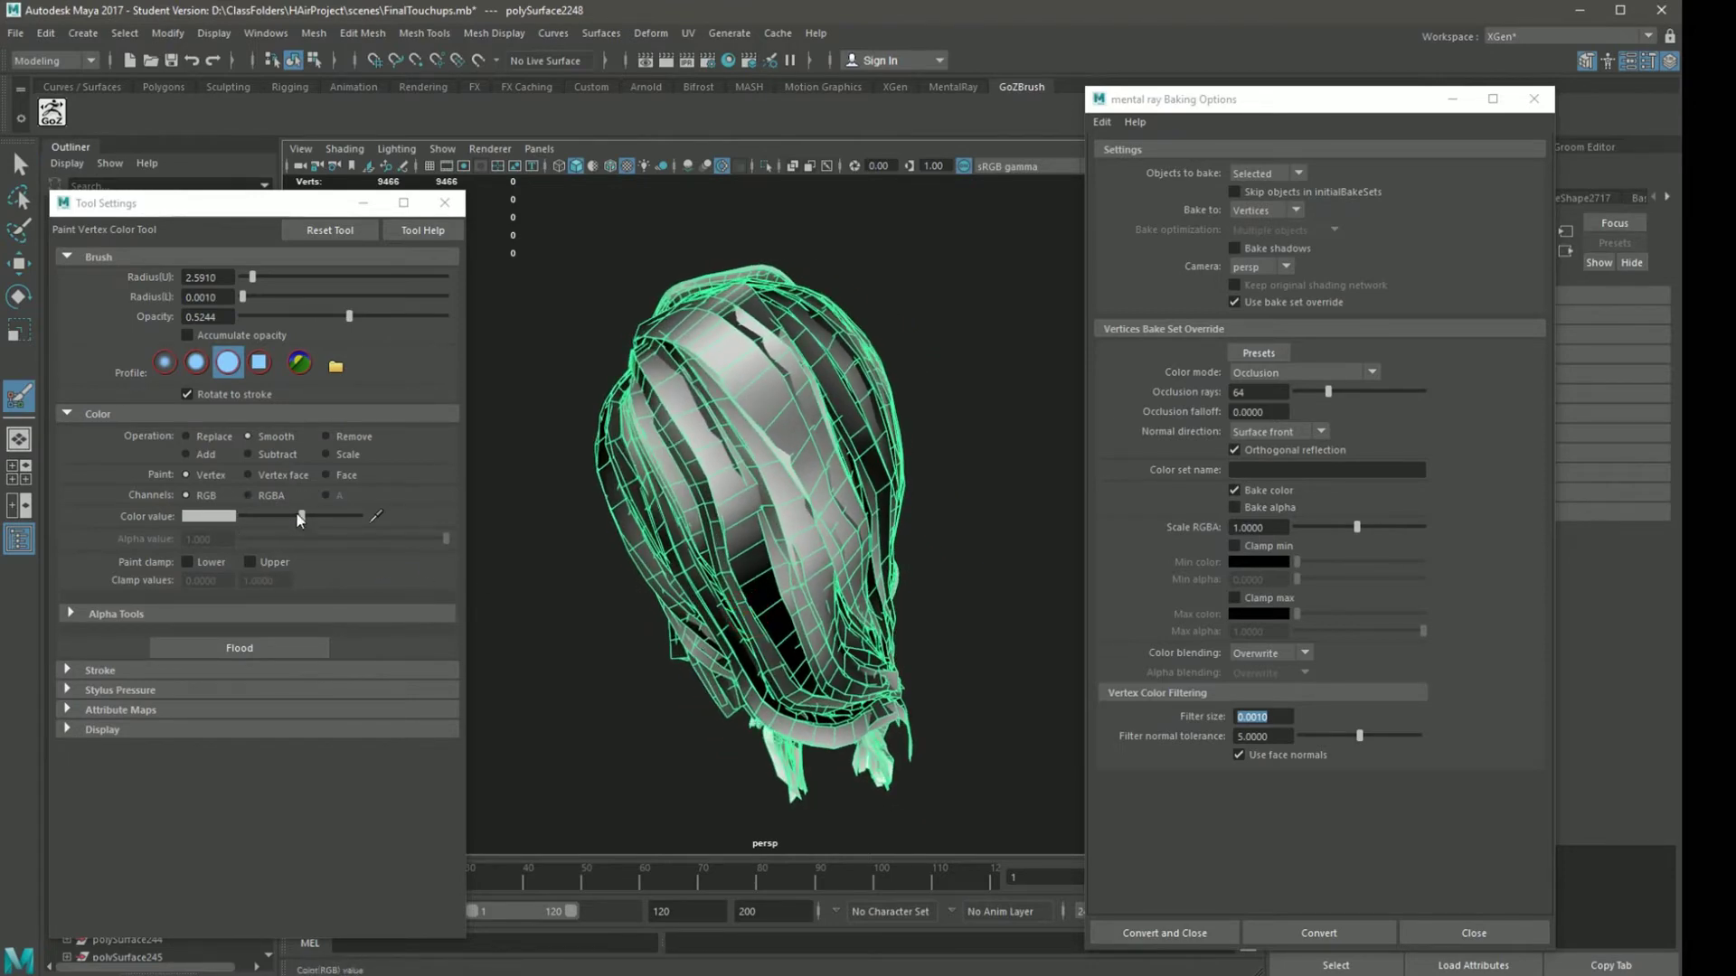
mouse_move(301, 516)
left_mouse_down()
mouse_move(278, 517)
mouse_move(295, 517)
left_mouse_up()
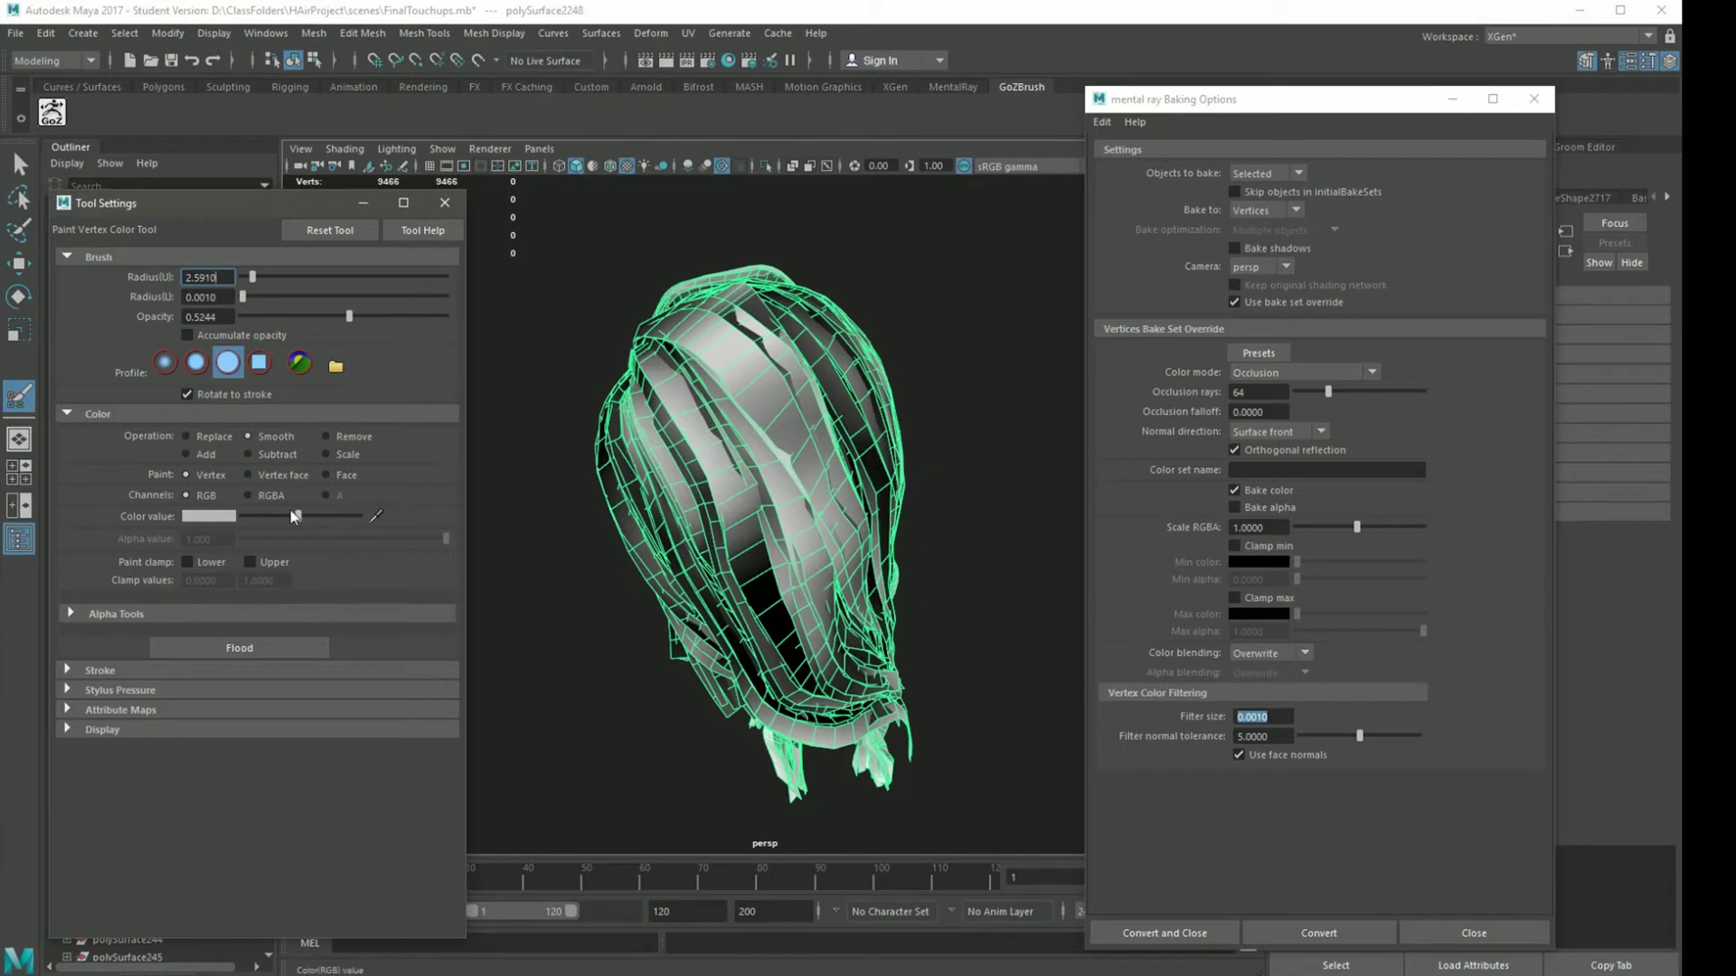
left_click(232, 433)
left_click(203, 366)
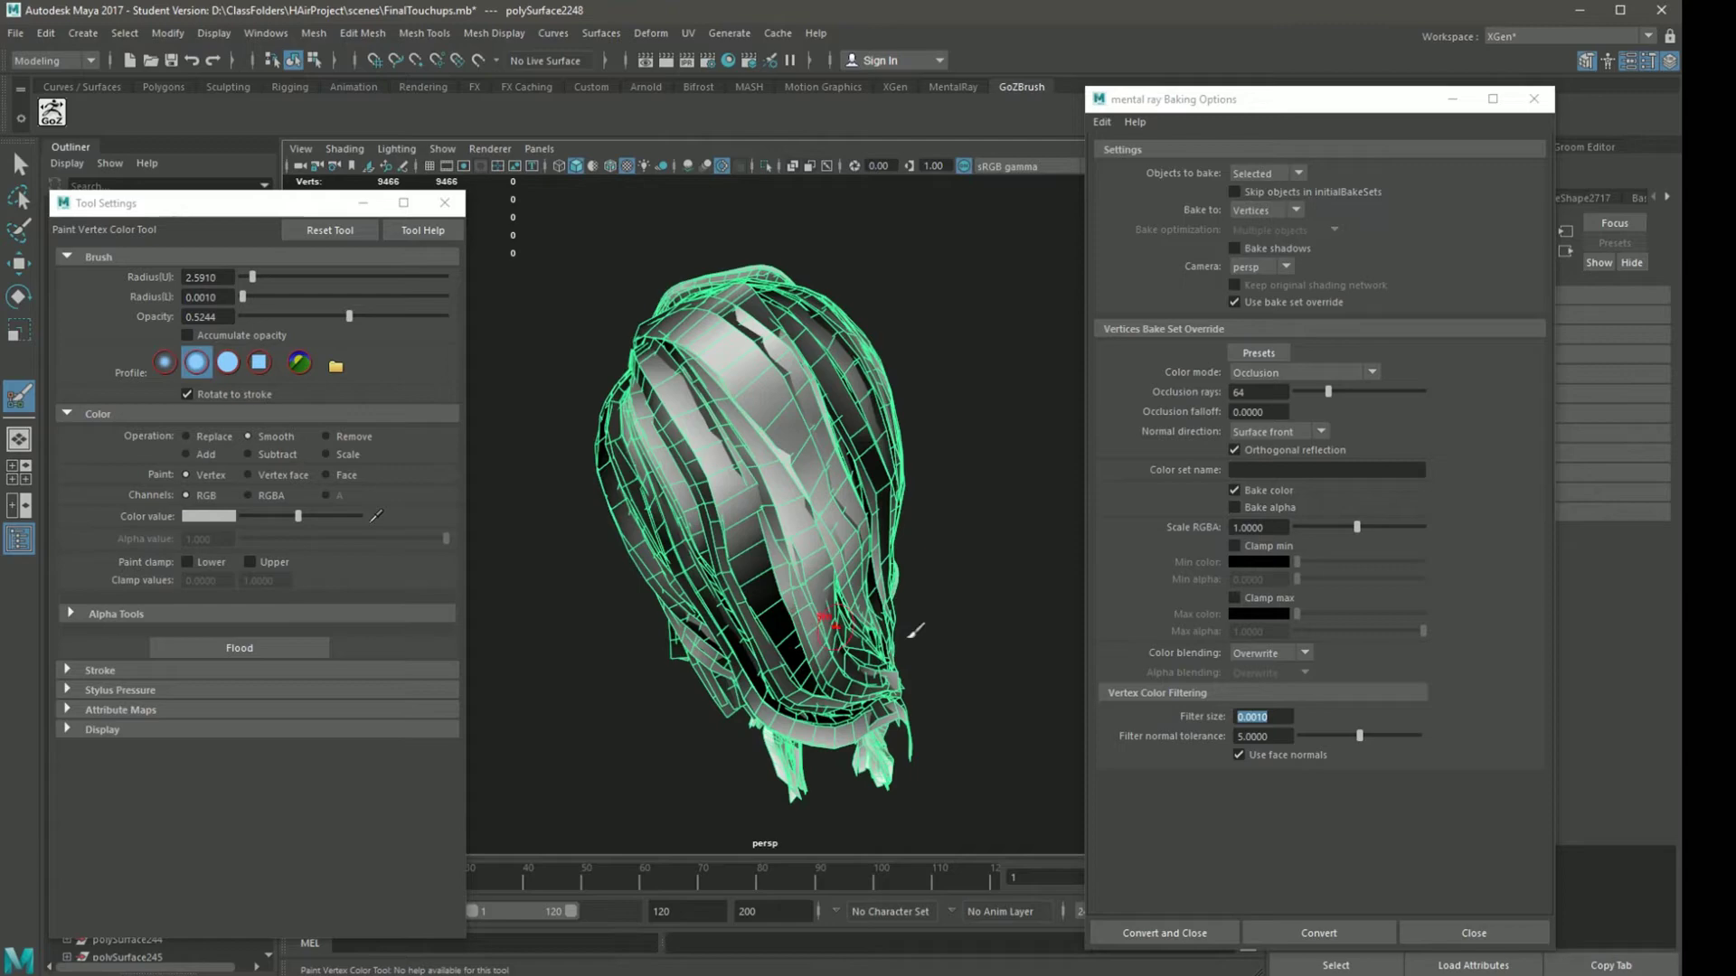
left_click_drag(915, 630, 945, 591, "alt")
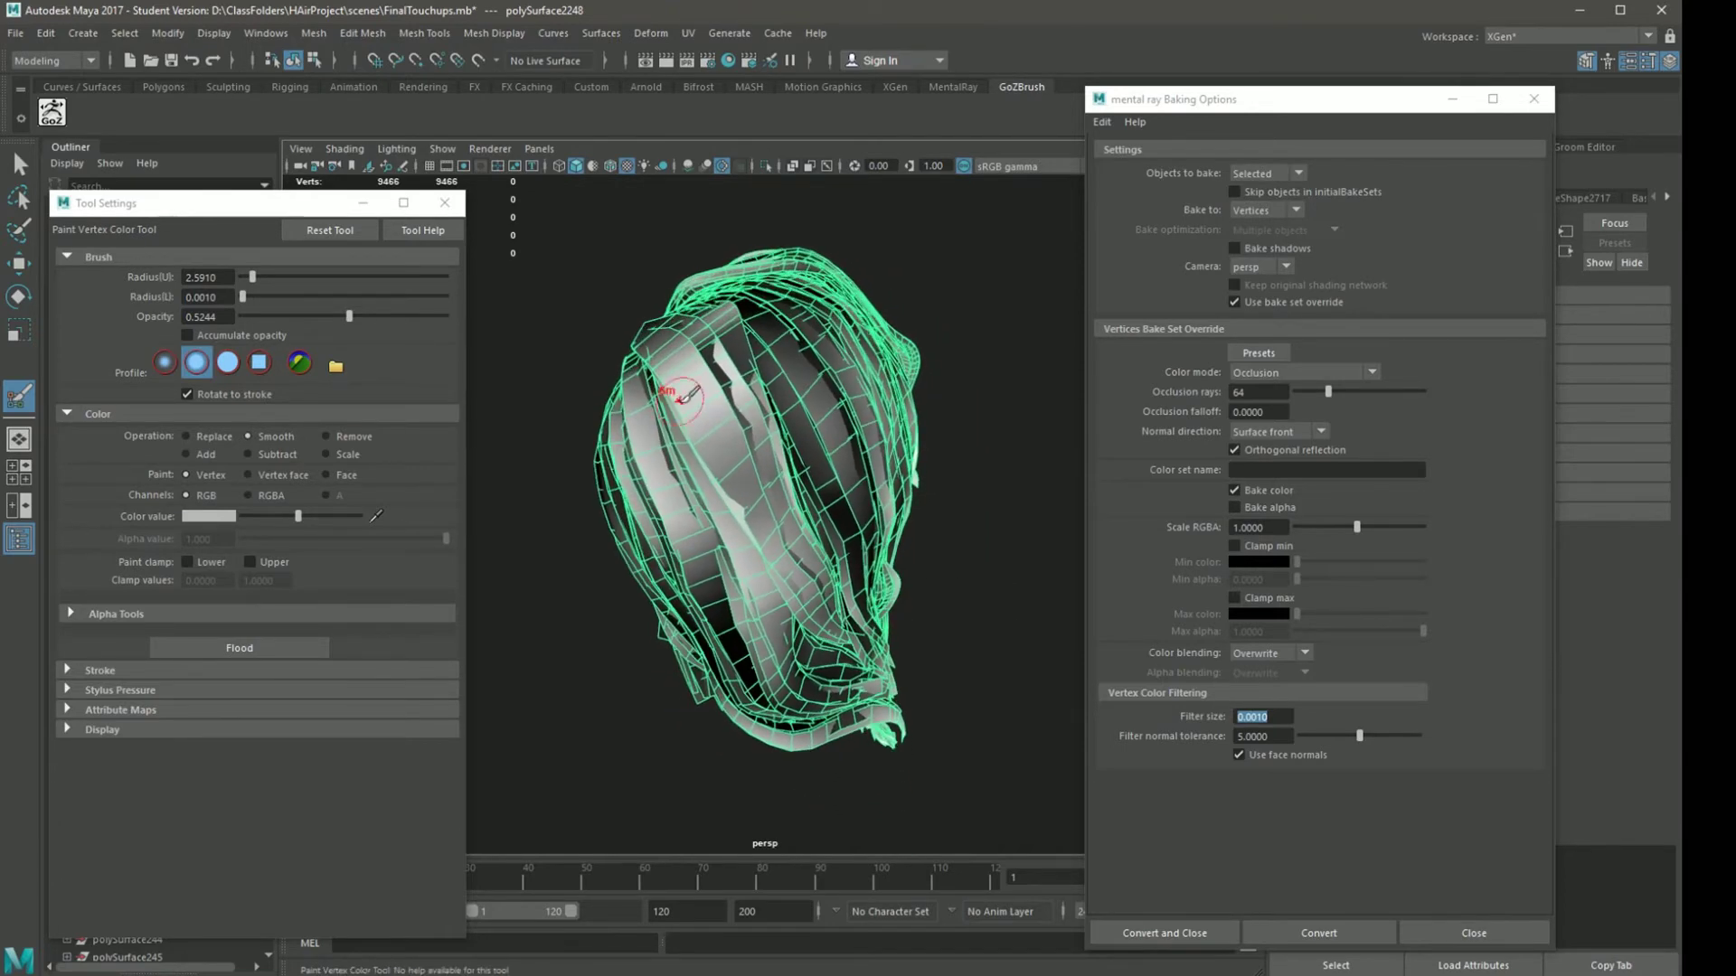
- Switch the brush to Replace, darken the colour value, and sample a shade from the hair
left_click(231, 446)
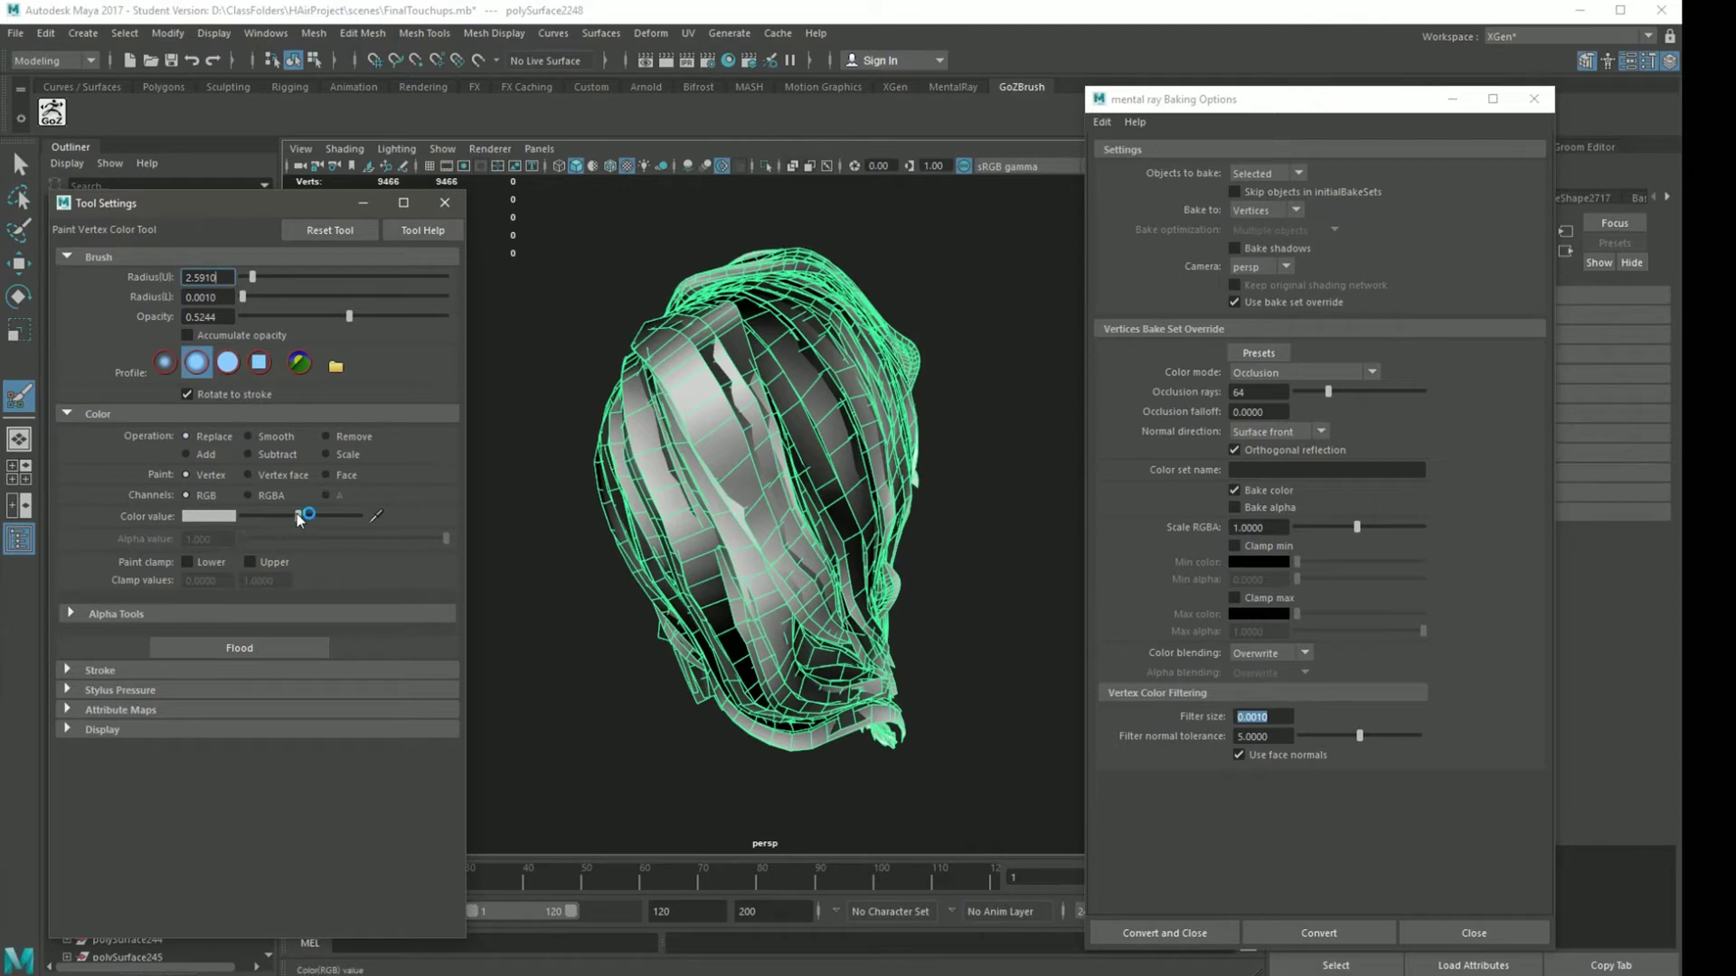
left_click_drag(299, 518, 254, 523)
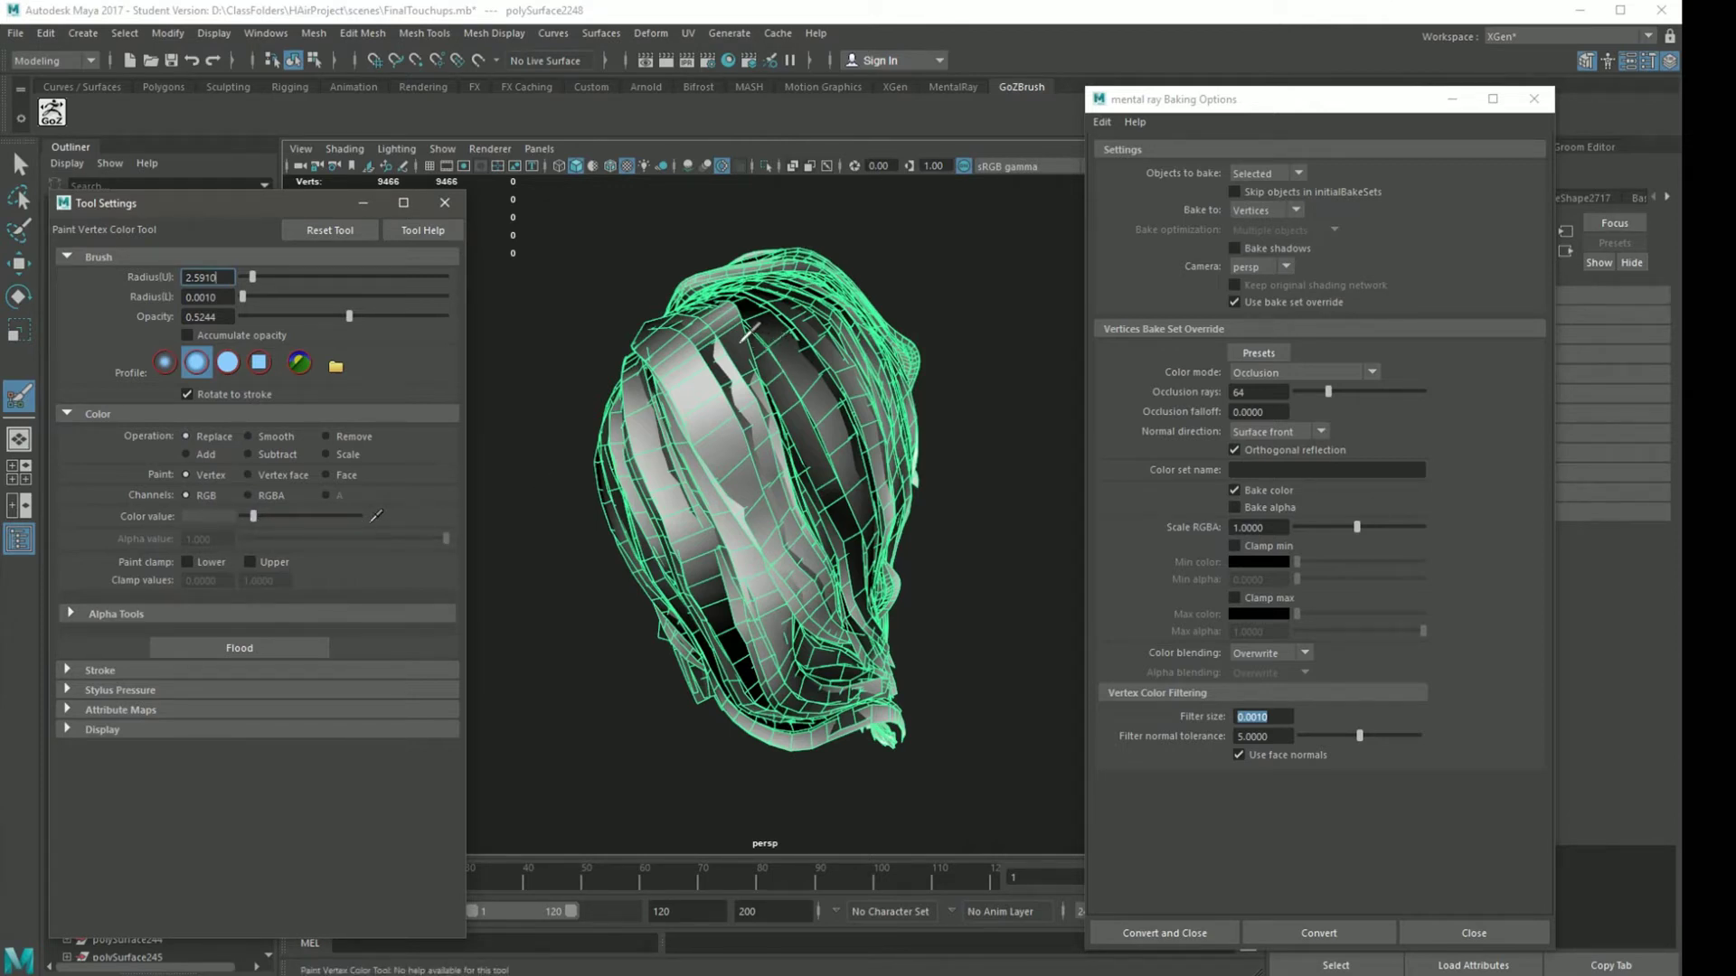
left_click(740, 347)
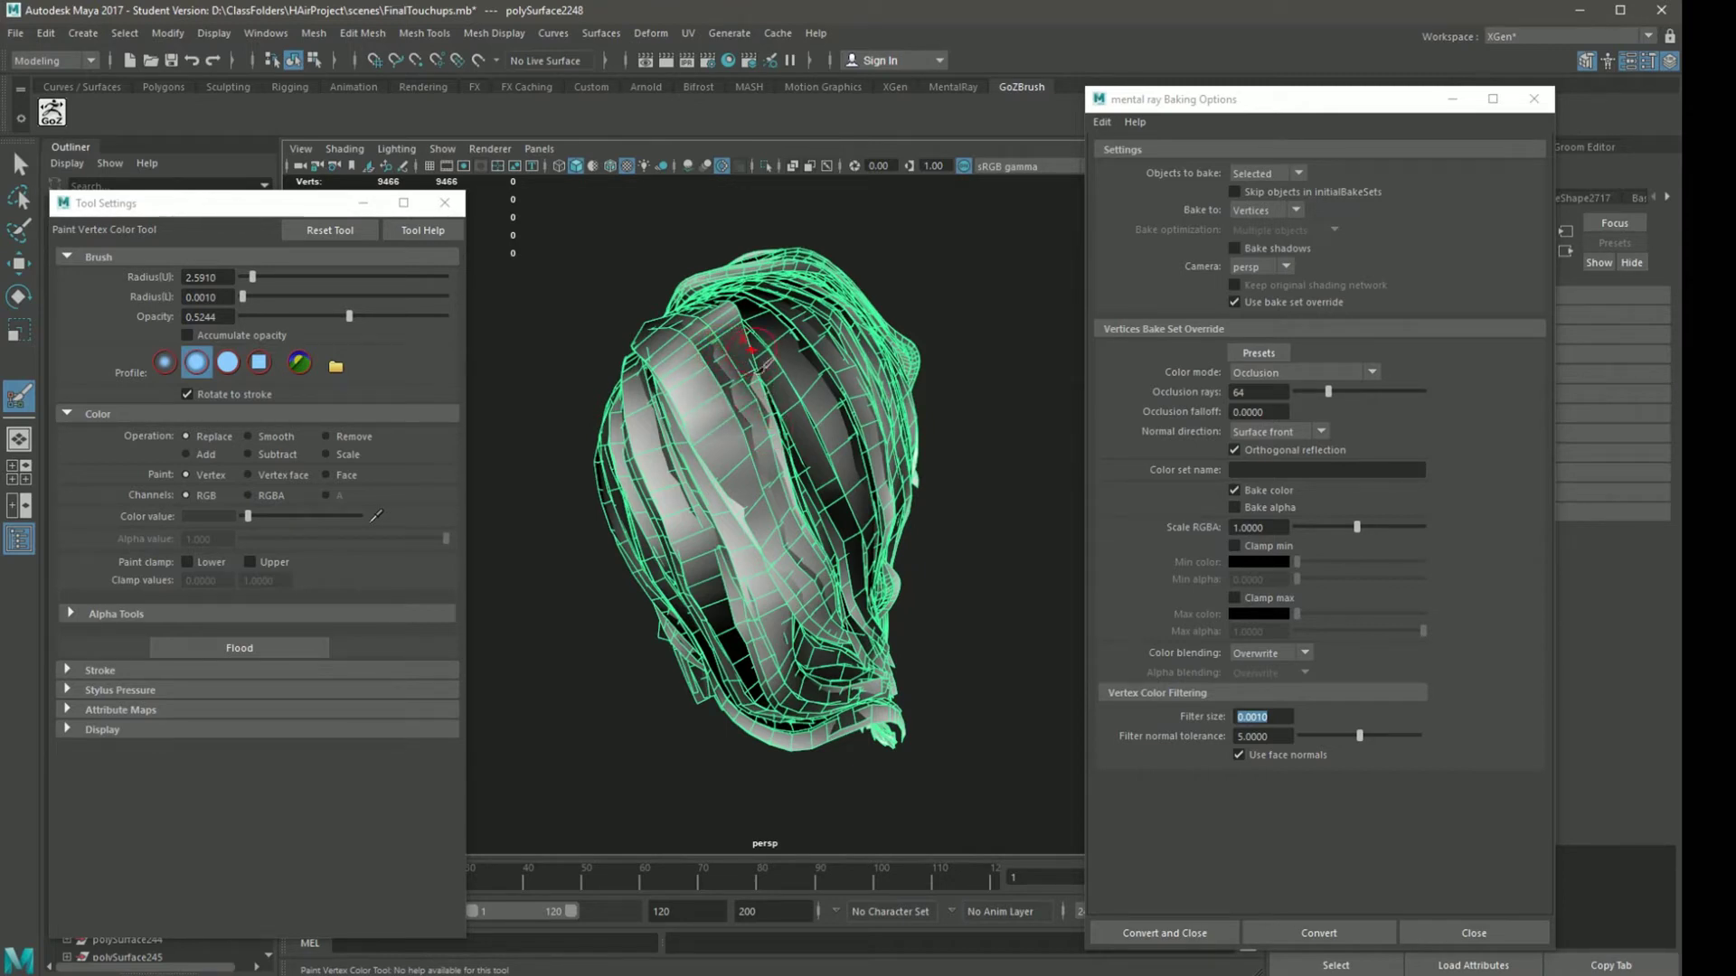
left_click_drag(782, 443, 984, 630, "alt")
left_click_drag(793, 391, 773, 438, "alt")
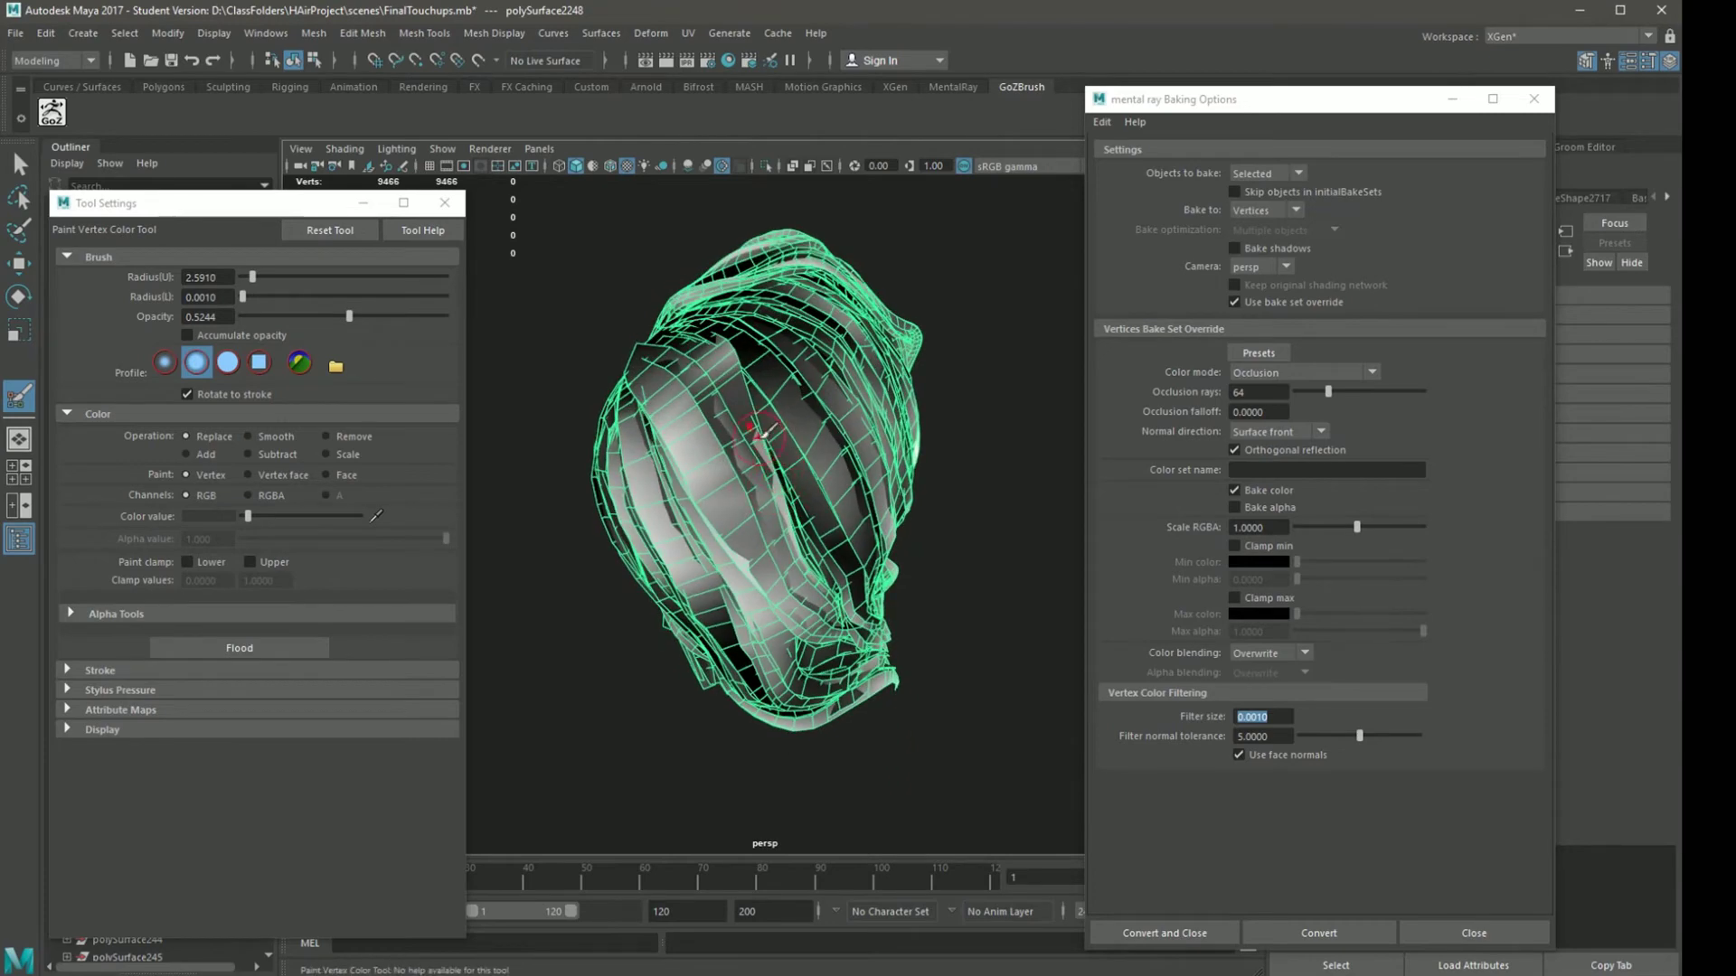
- Sample hair shades and paint darker grey strokes onto the inner hair strips
left_click(378, 516)
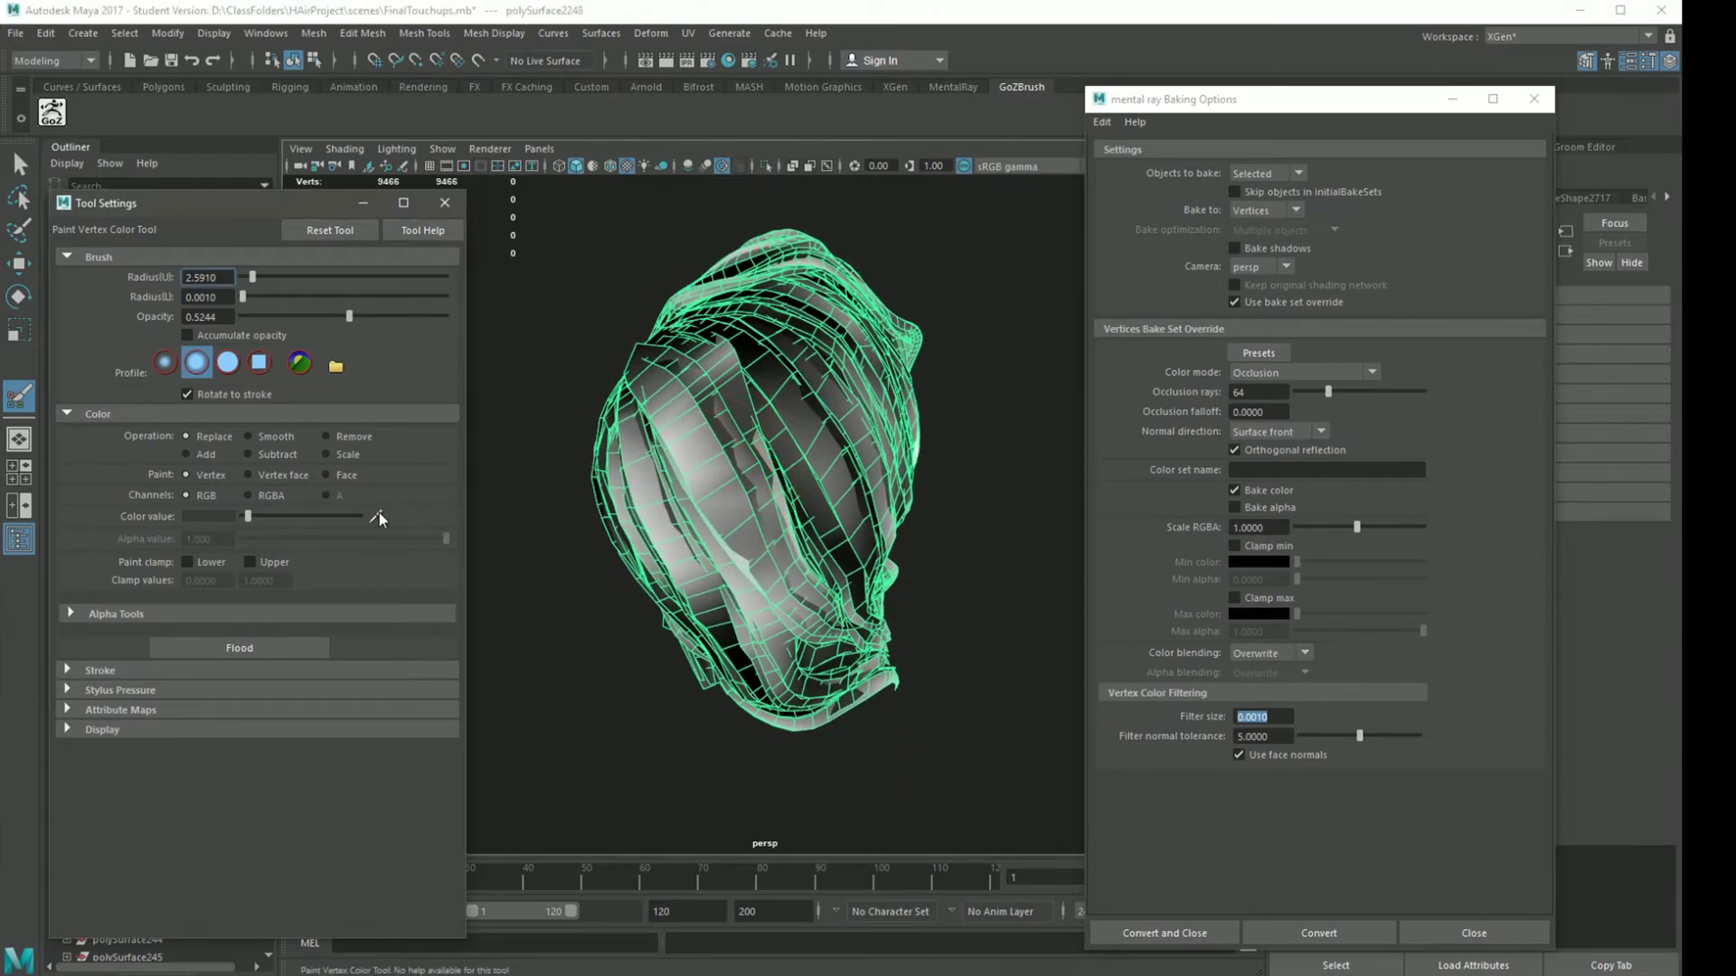
left_click(749, 405)
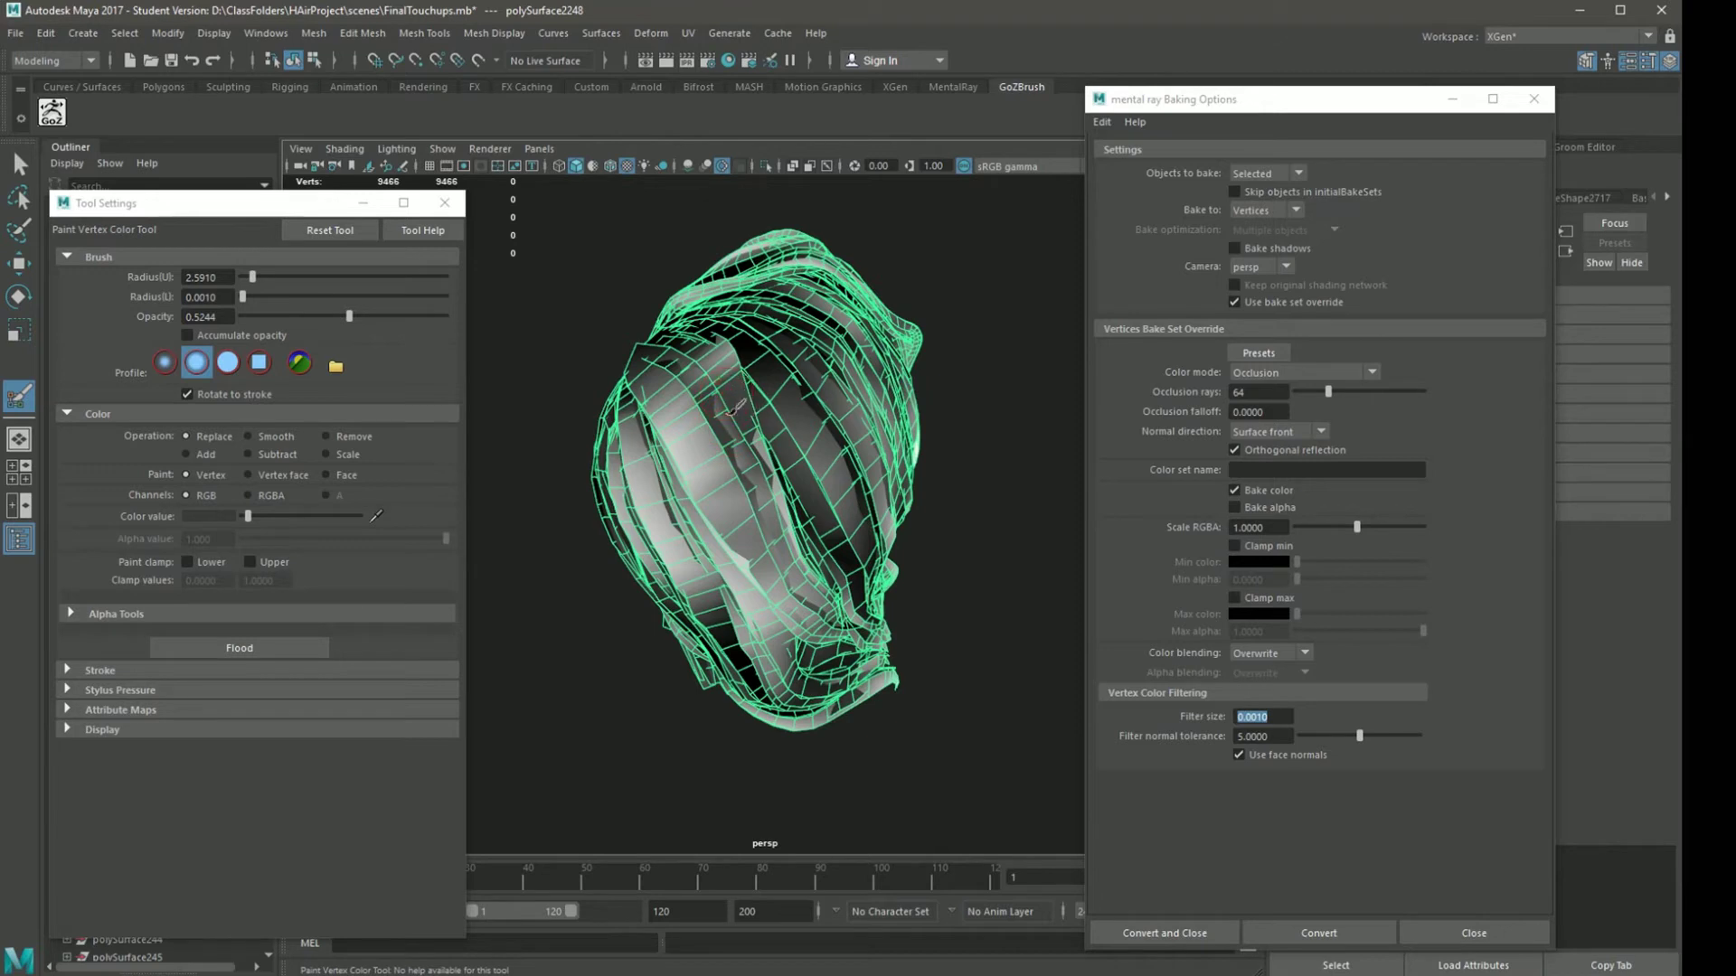
left_click_drag(702, 430, 687, 416)
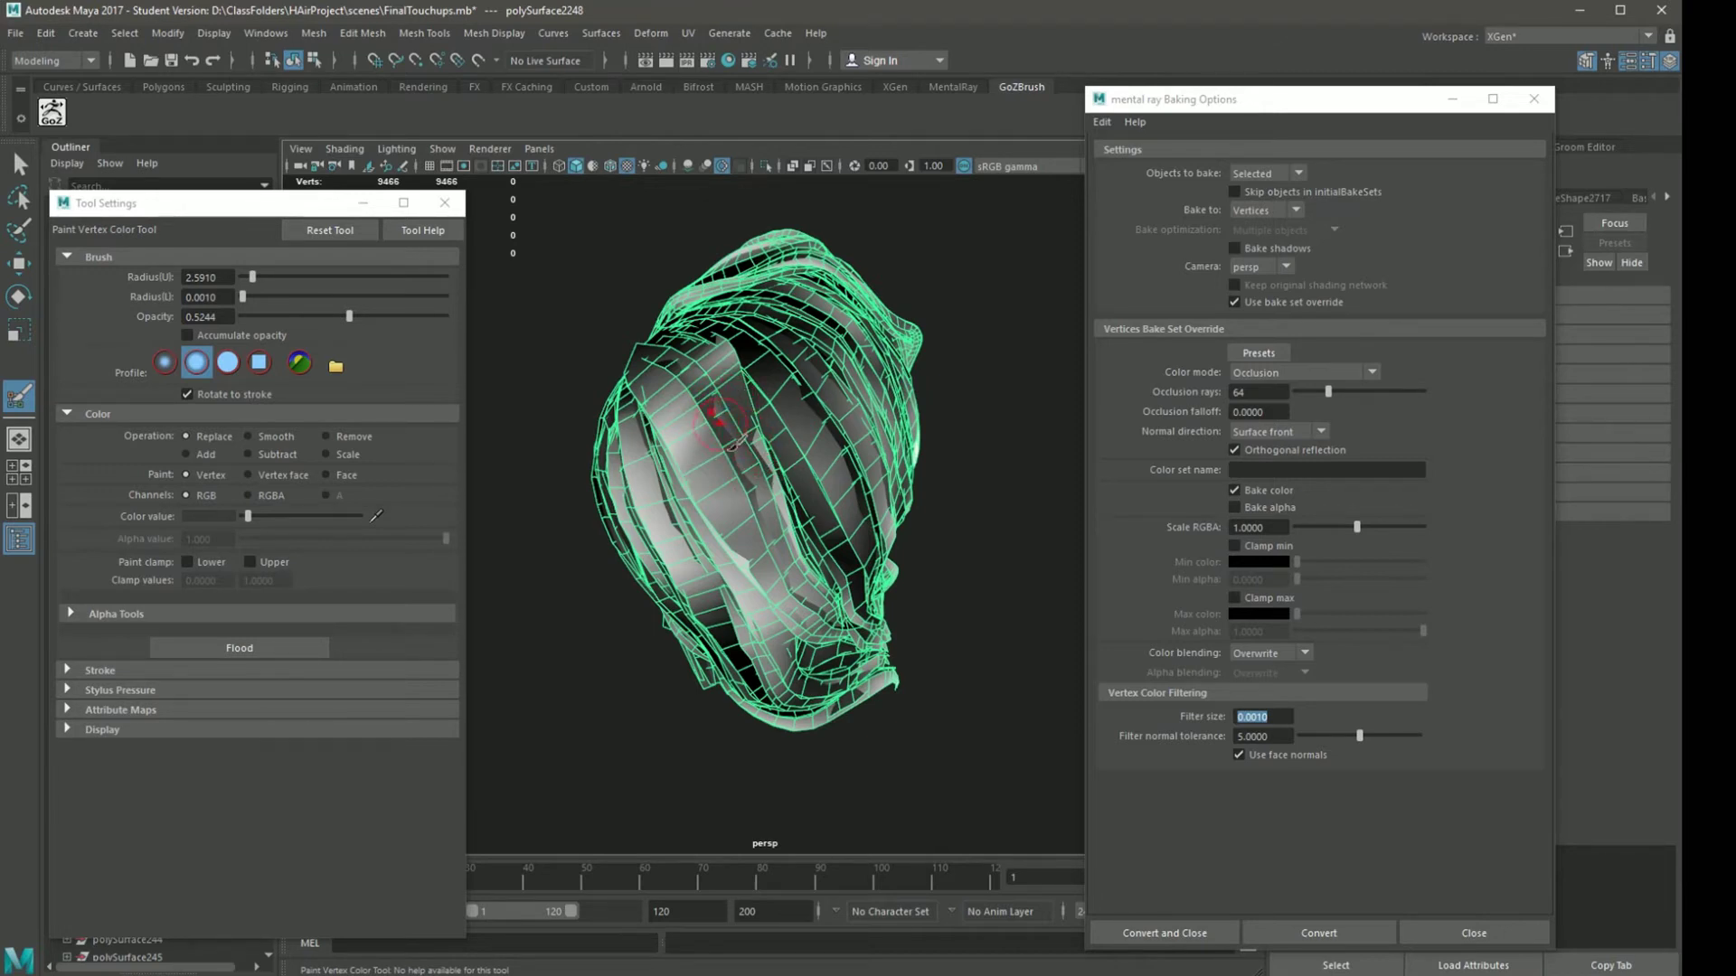
left_click(377, 516)
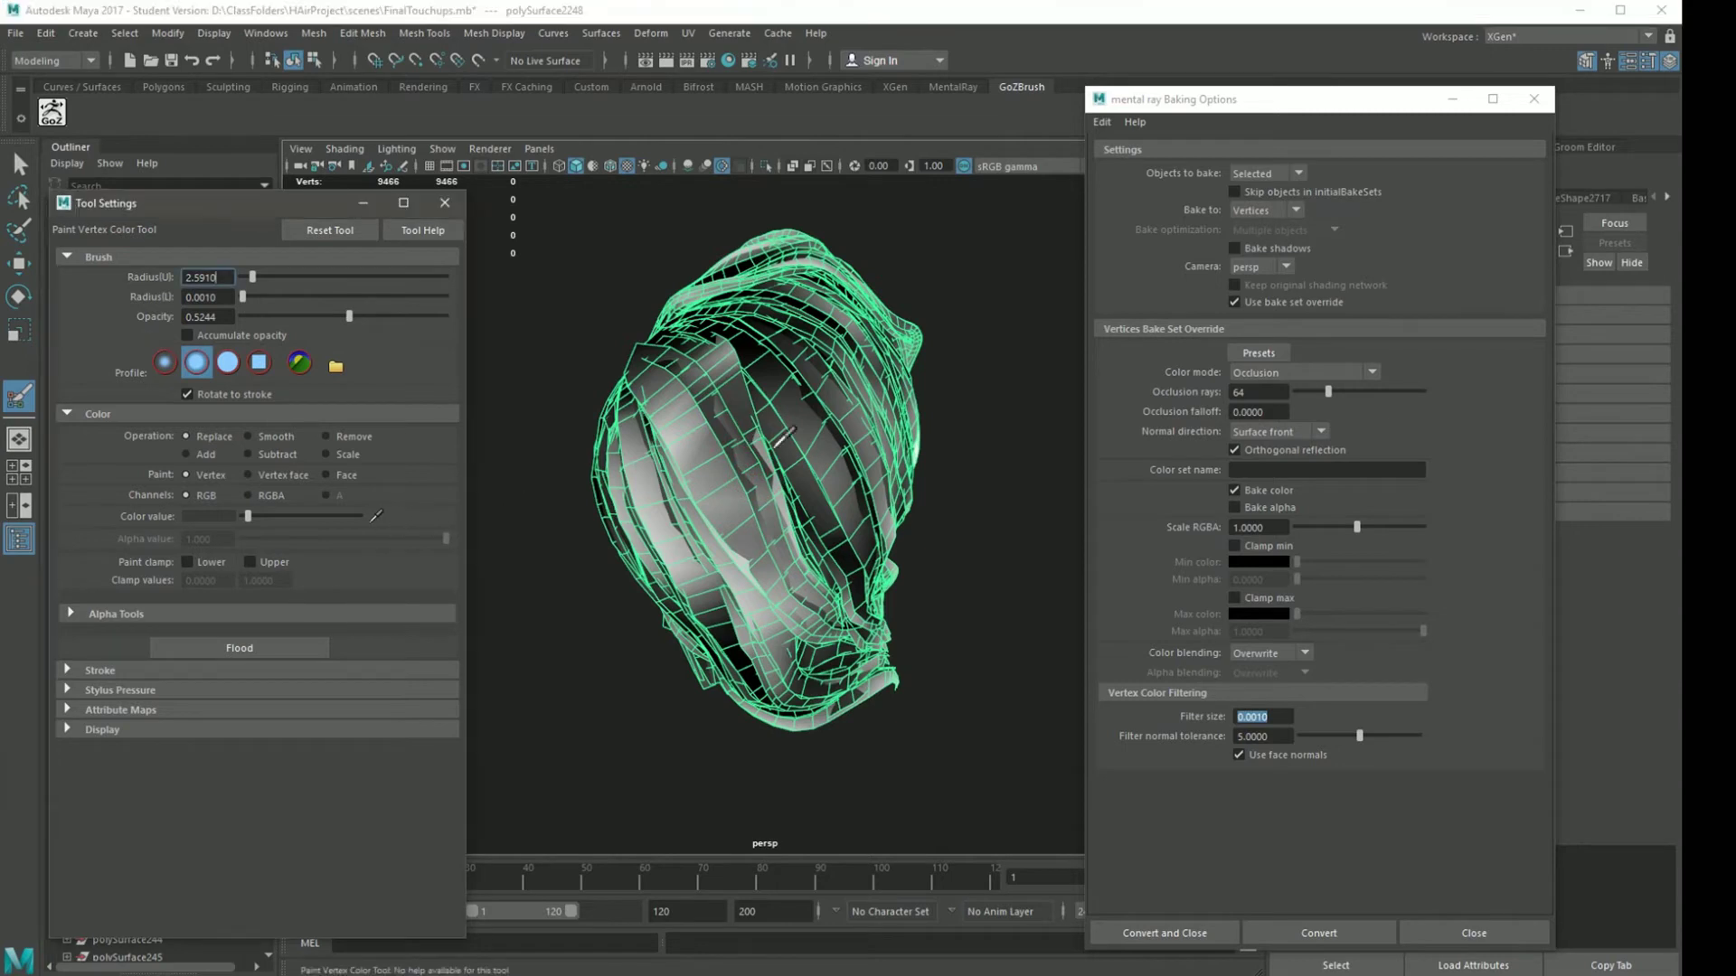
left_click(824, 381)
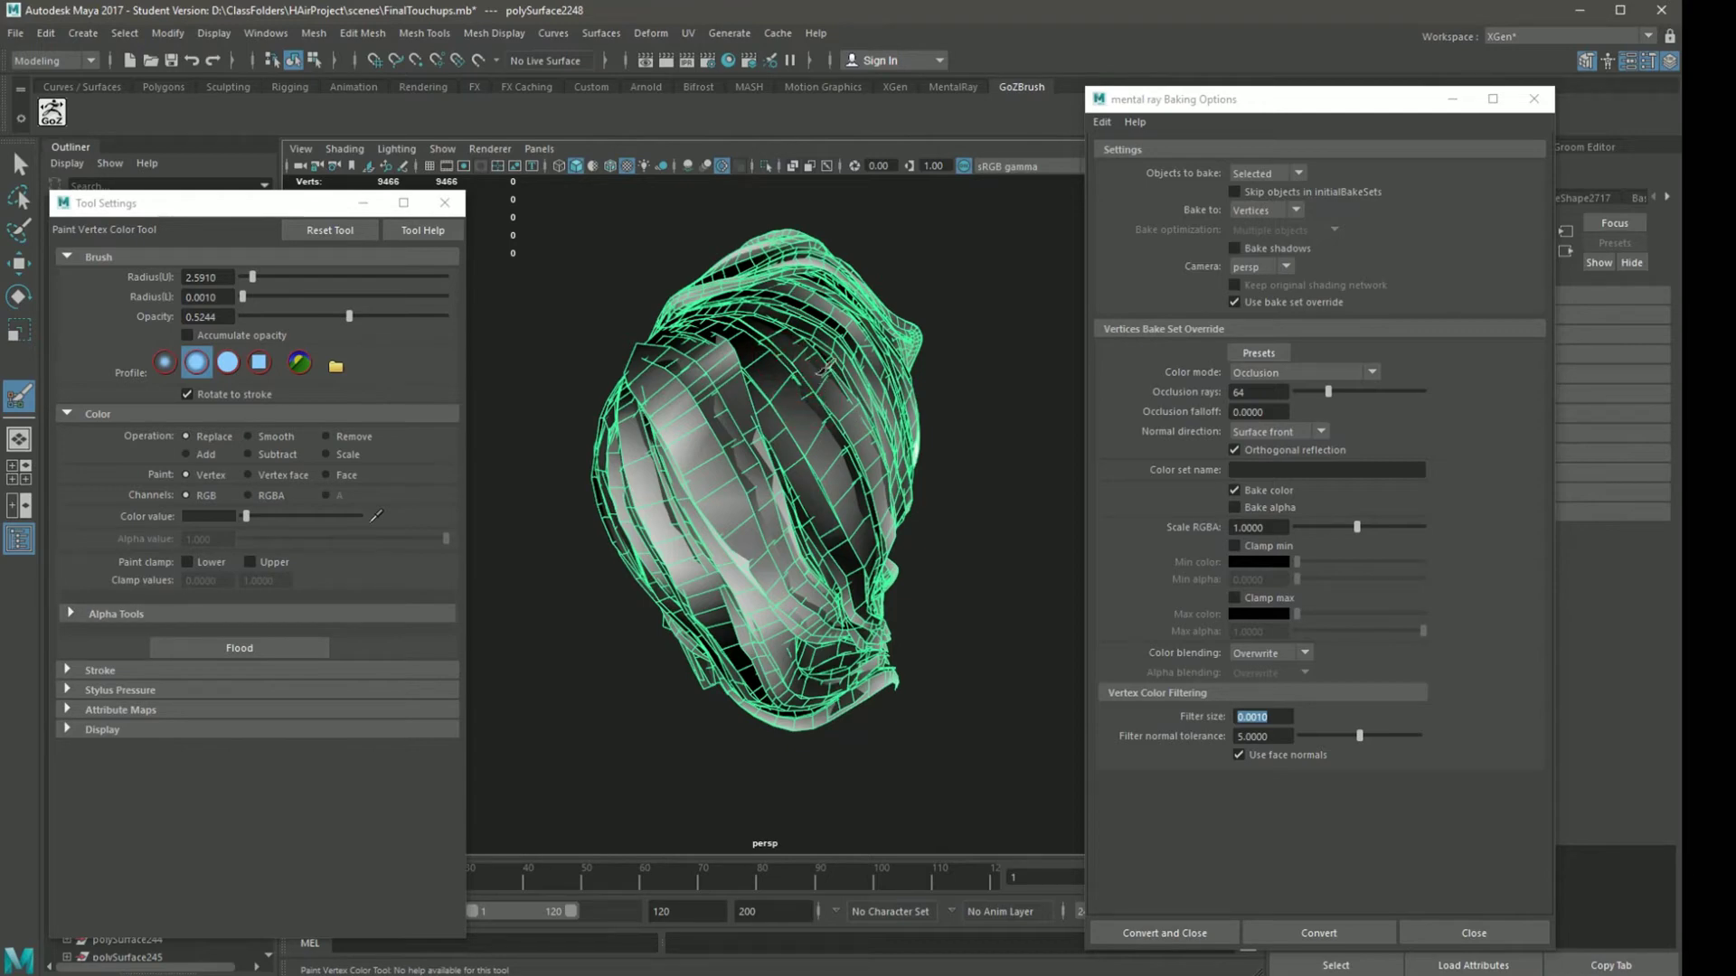
mouse_move(994, 674)
left_mouse_down("alt")
mouse_move(930, 686)
mouse_move(875, 749)
mouse_move(787, 597)
mouse_move(872, 578)
mouse_move(1191, 646)
left_mouse_up("alt")
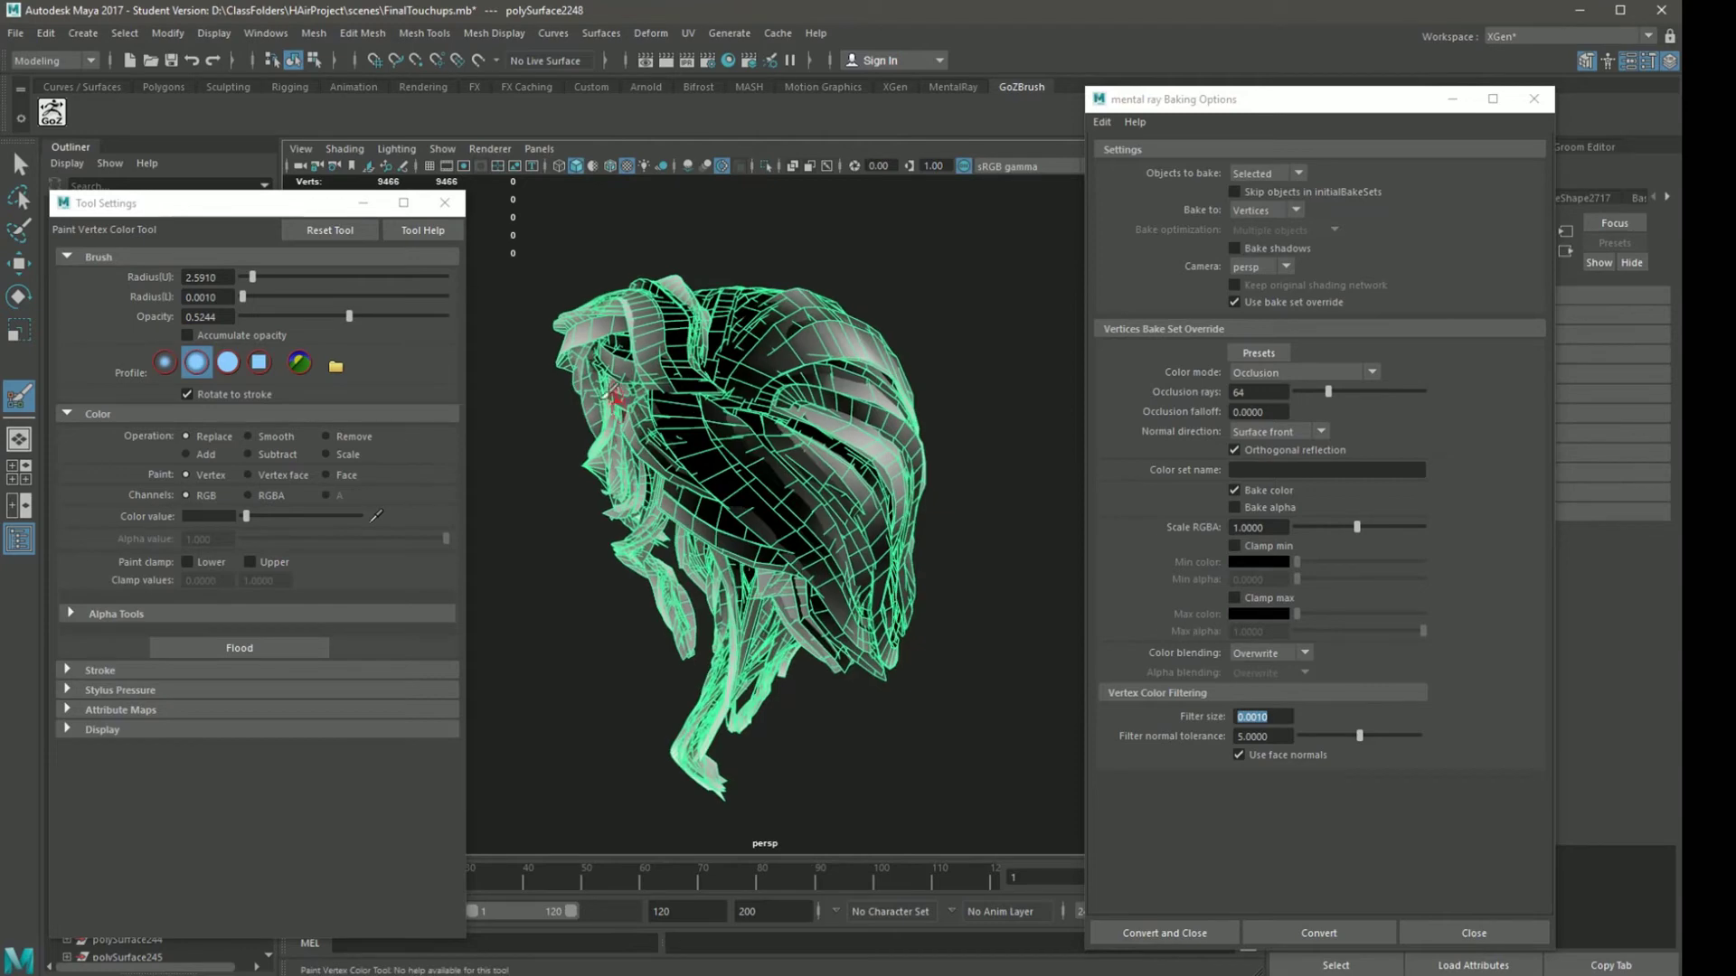
- Deselect the inner hair layer and select the outer hair layer polySurface2324
key("q")
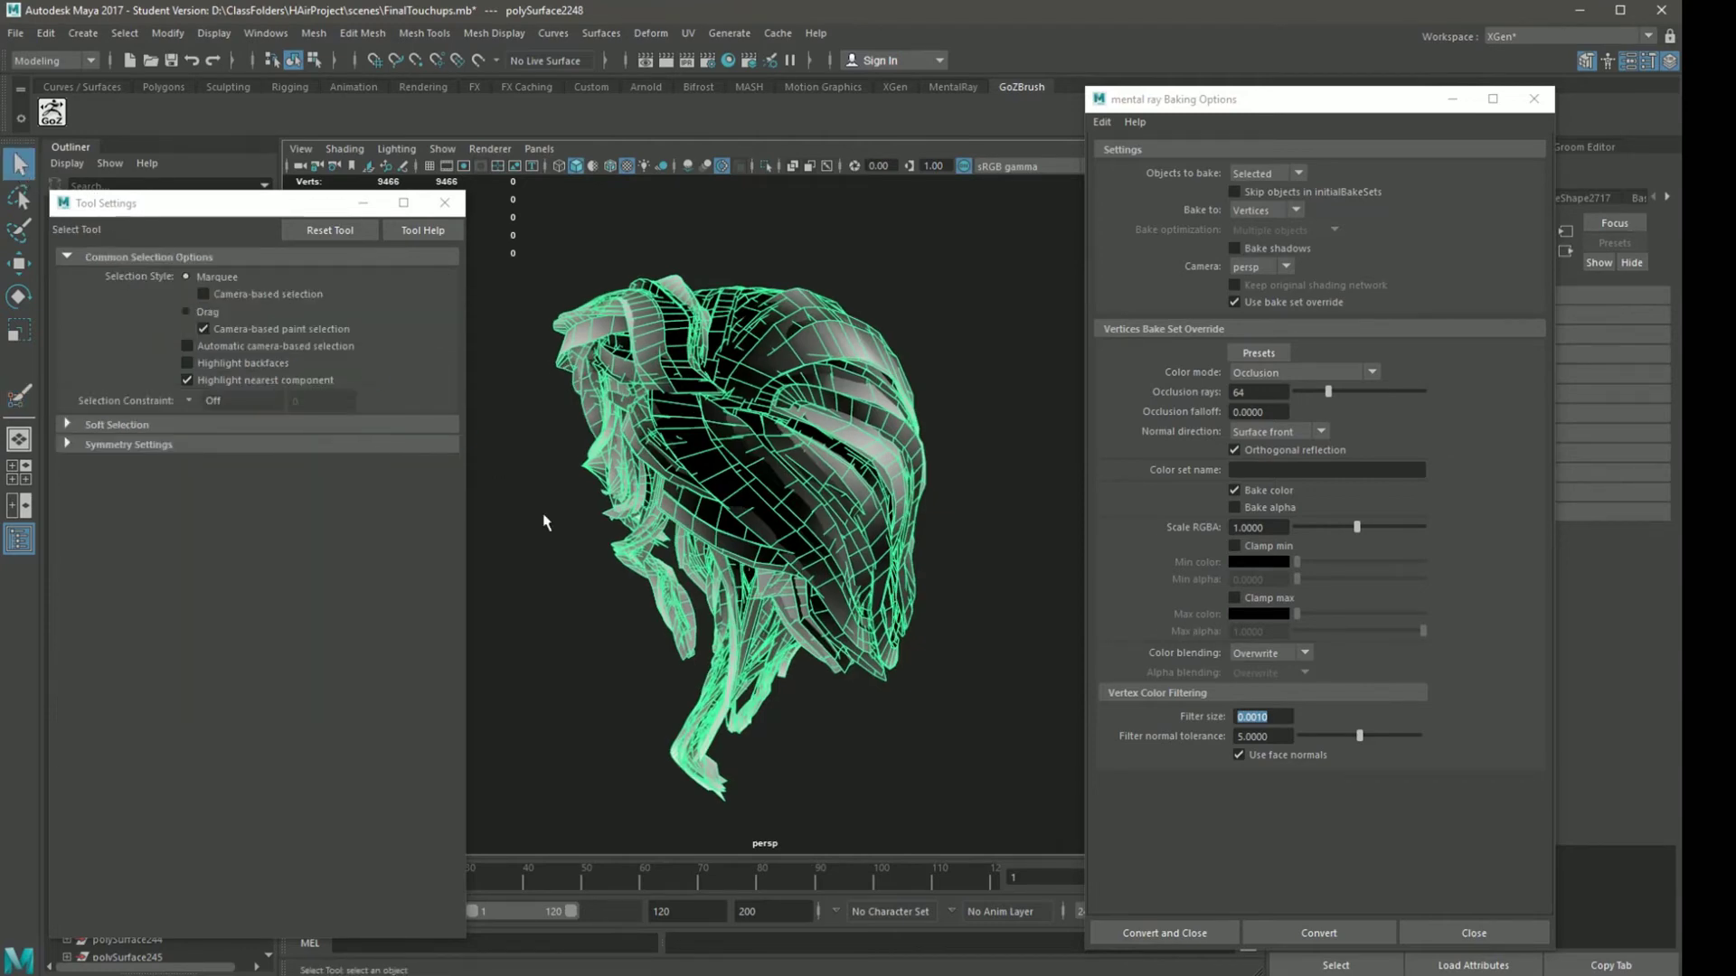
left_click(543, 521)
left_click_drag(644, 573, 884, 690, "alt")
left_click(791, 562)
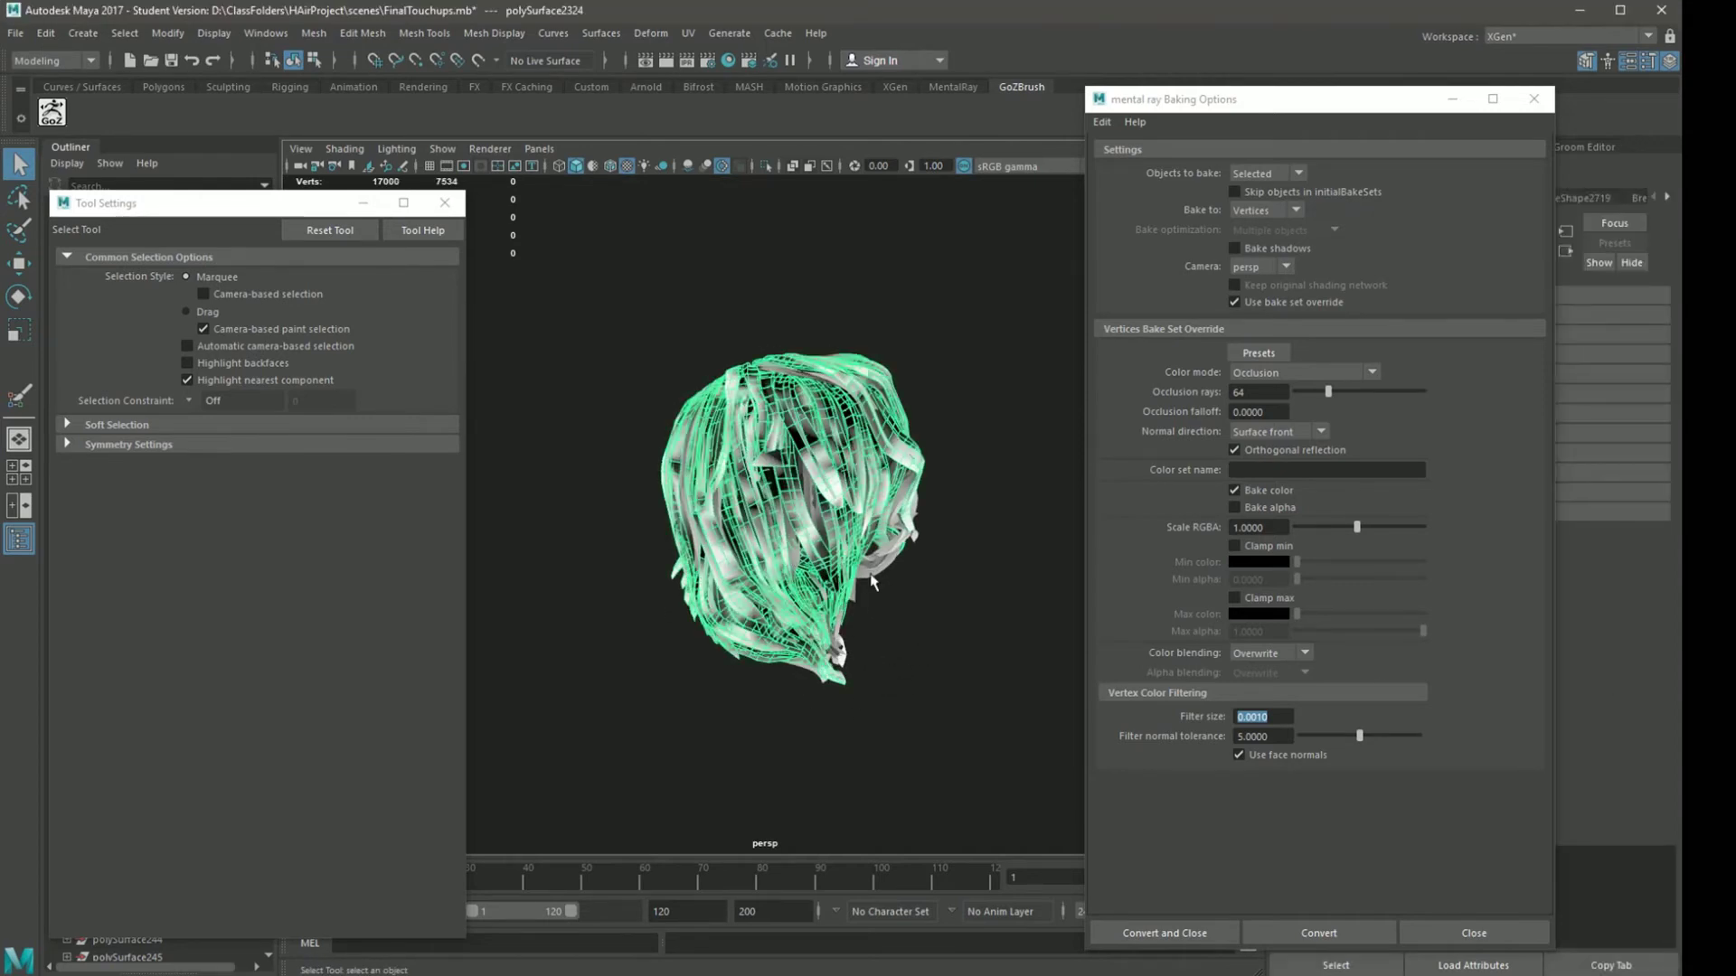
left_click_drag(873, 583, 882, 548, "alt")
scroll(882, 546, "up", 4)
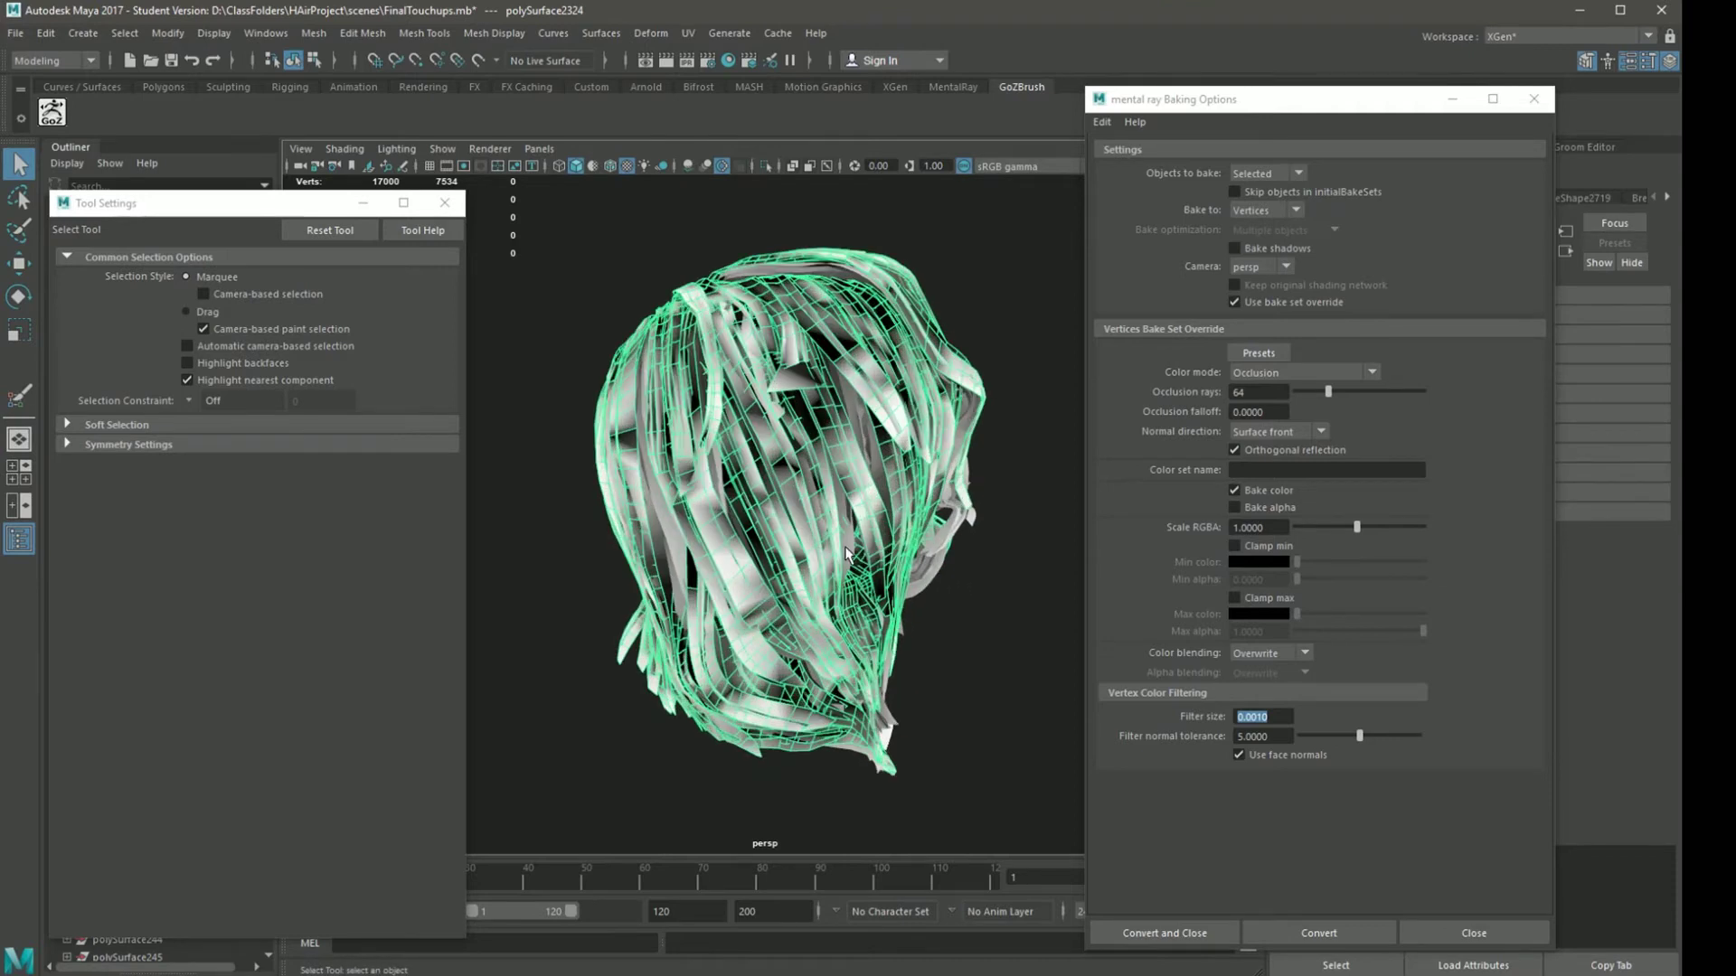
- Flood-smooth polySurface2324's vertex colours twice using the Paint Vertex Color Smooth operation
left_click(19, 395)
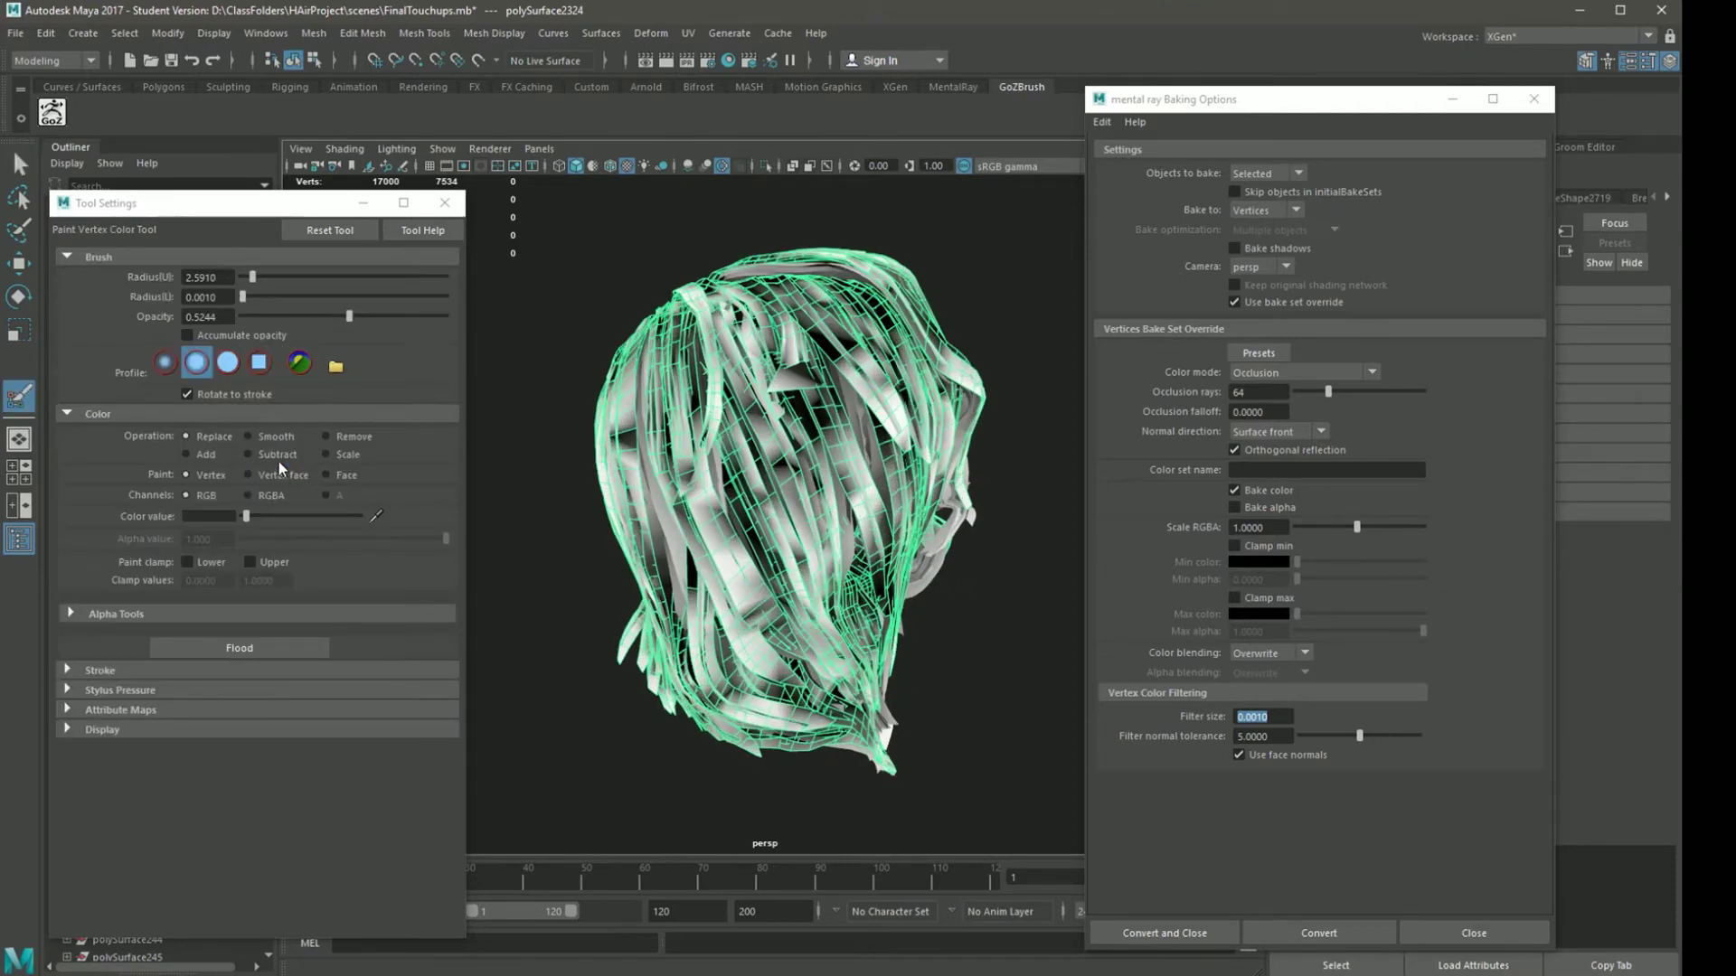
left_click(269, 433)
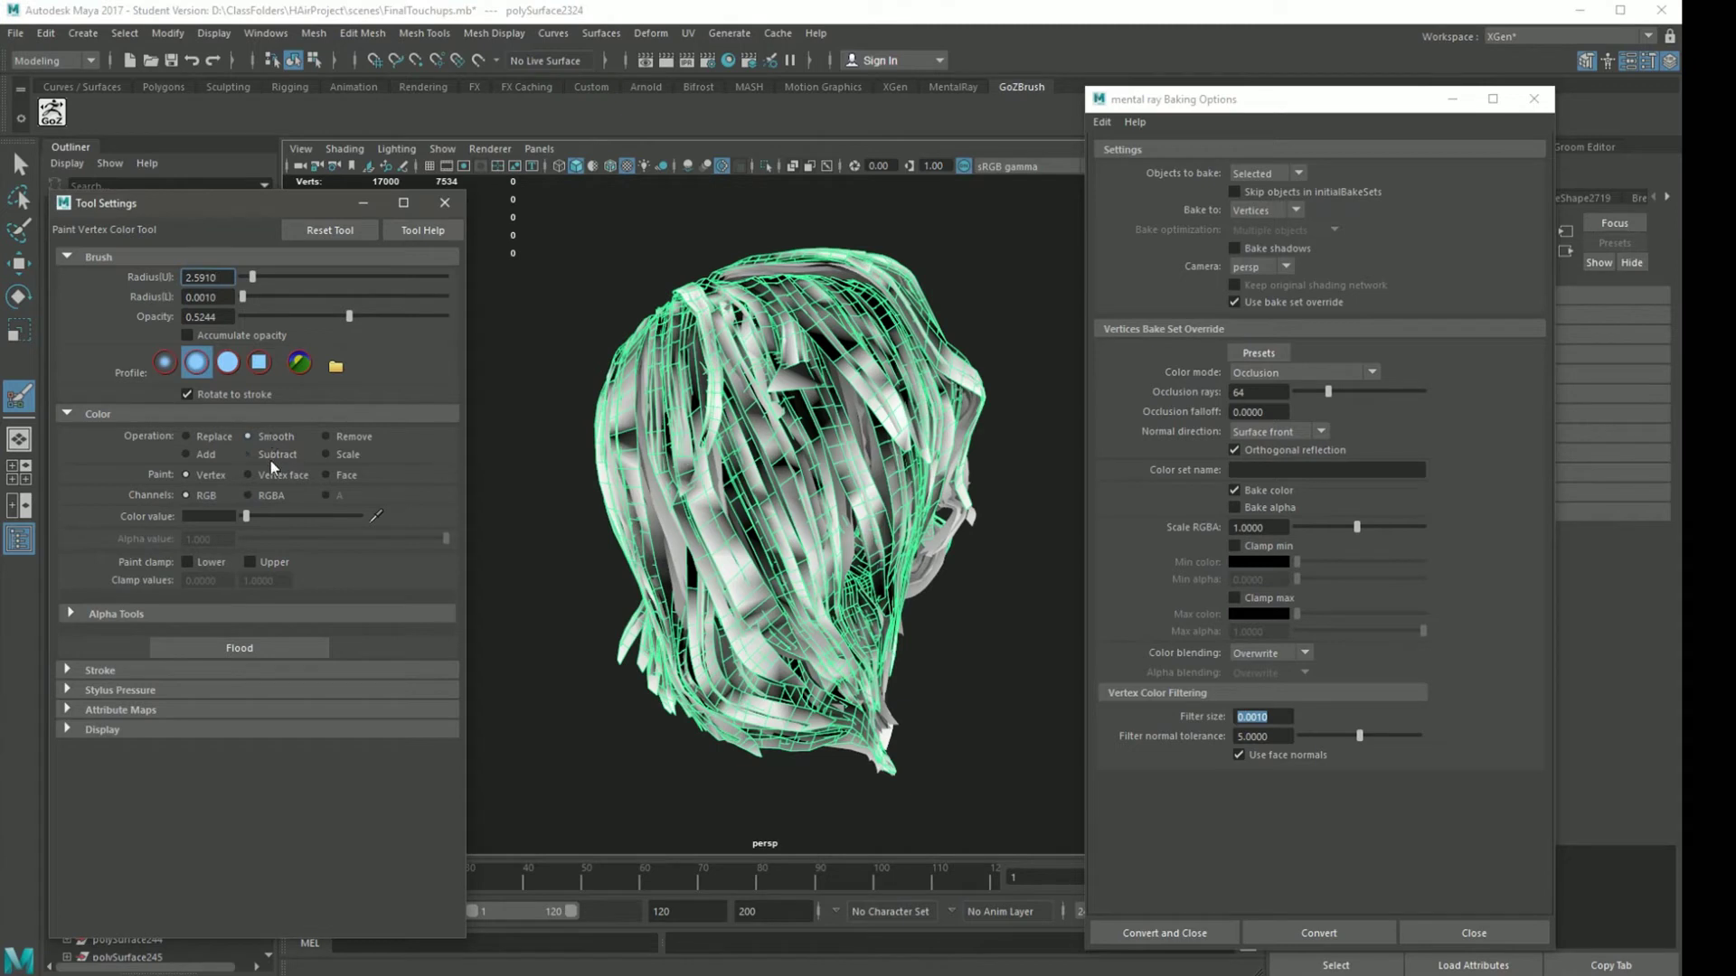
left_click(231, 649)
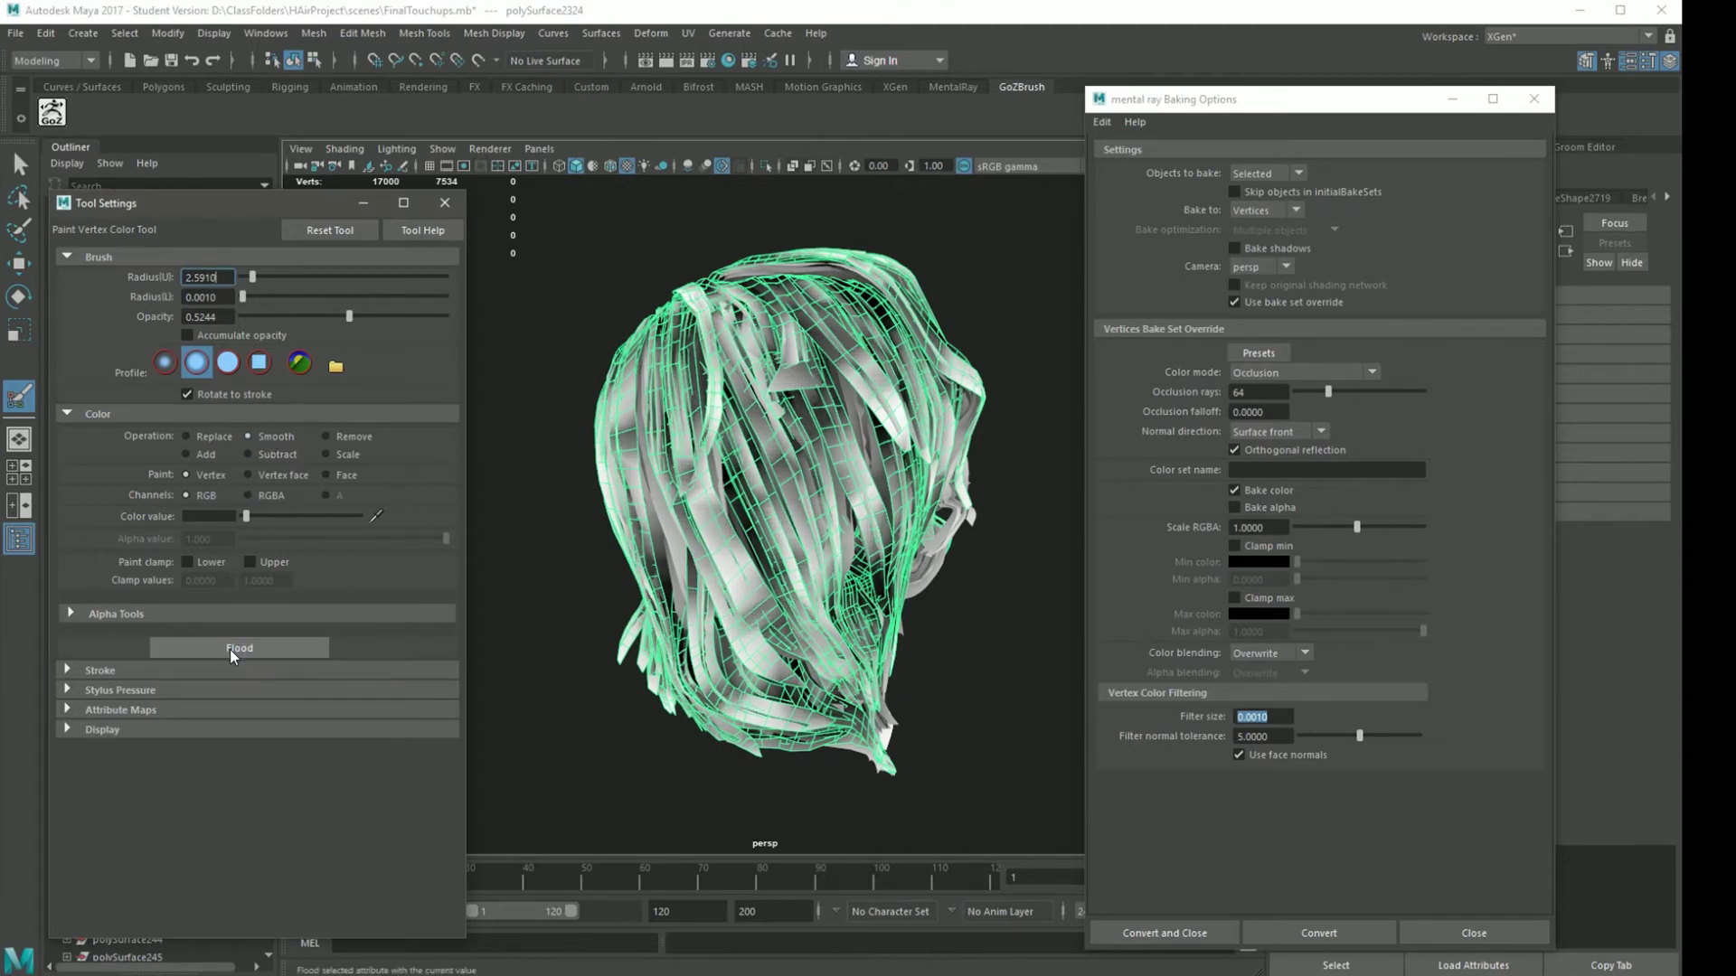
left_click(232, 649)
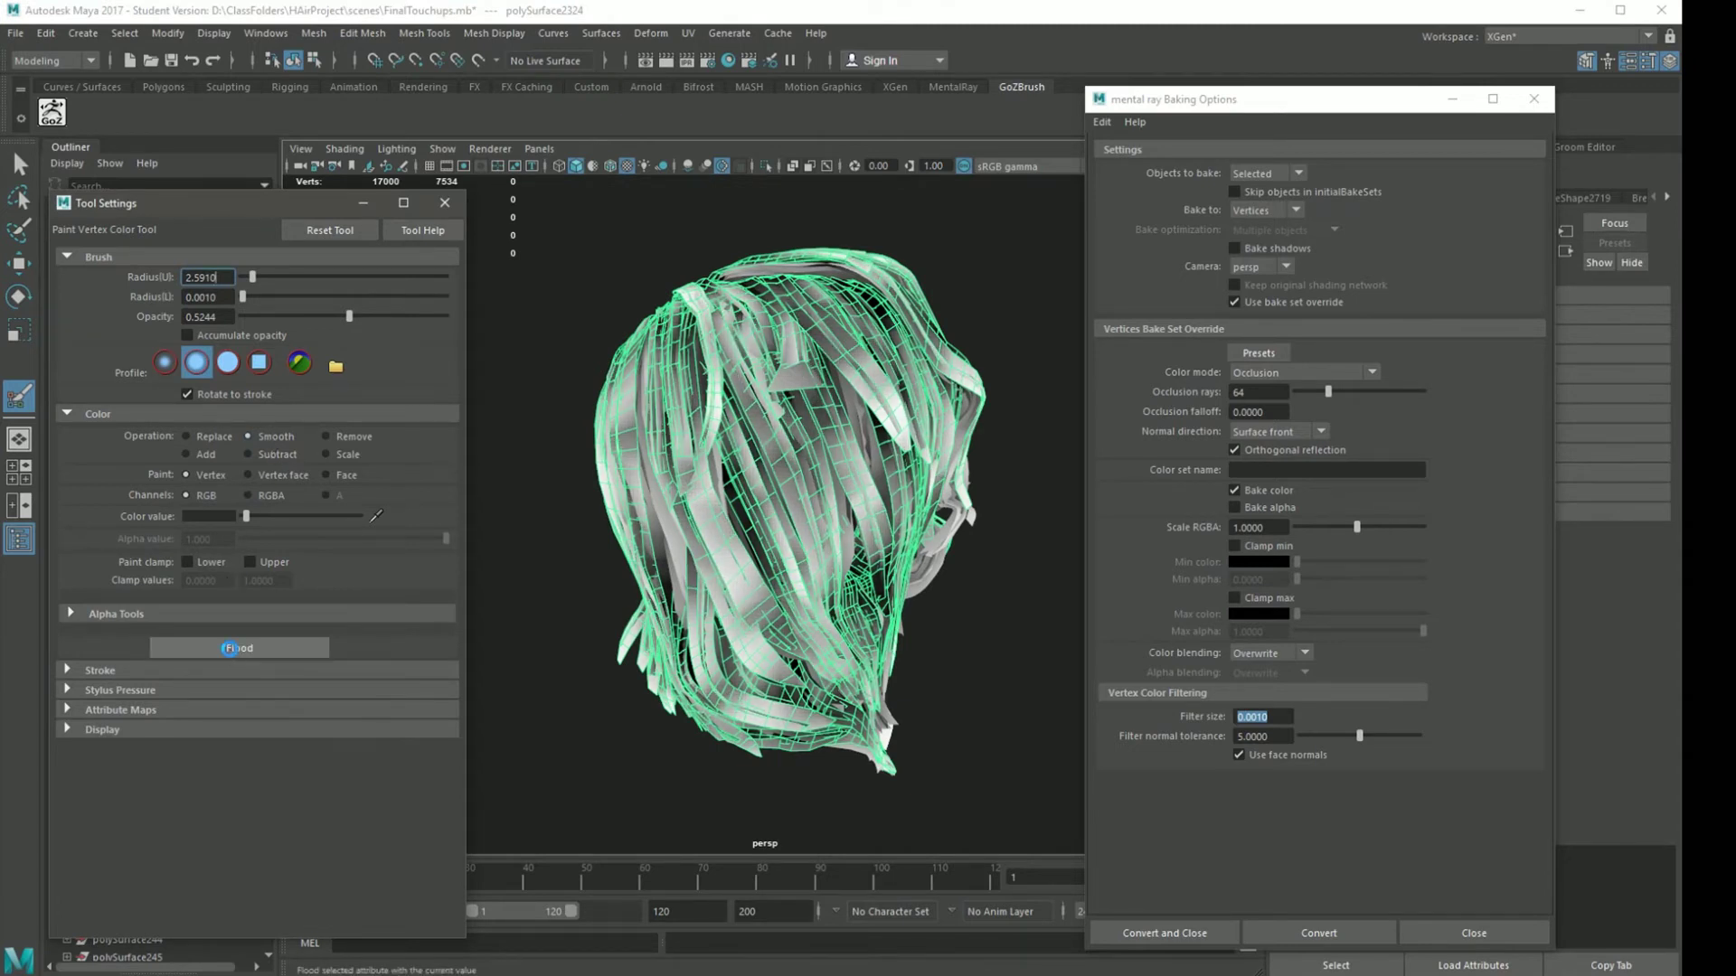
- Inspect the smoothed shading, then return to the Select Tool and deselect the hair
mouse_move(584, 540)
left_mouse_down("alt")
mouse_move(578, 564)
mouse_move(462, 507)
mouse_move(623, 533)
left_mouse_up("alt")
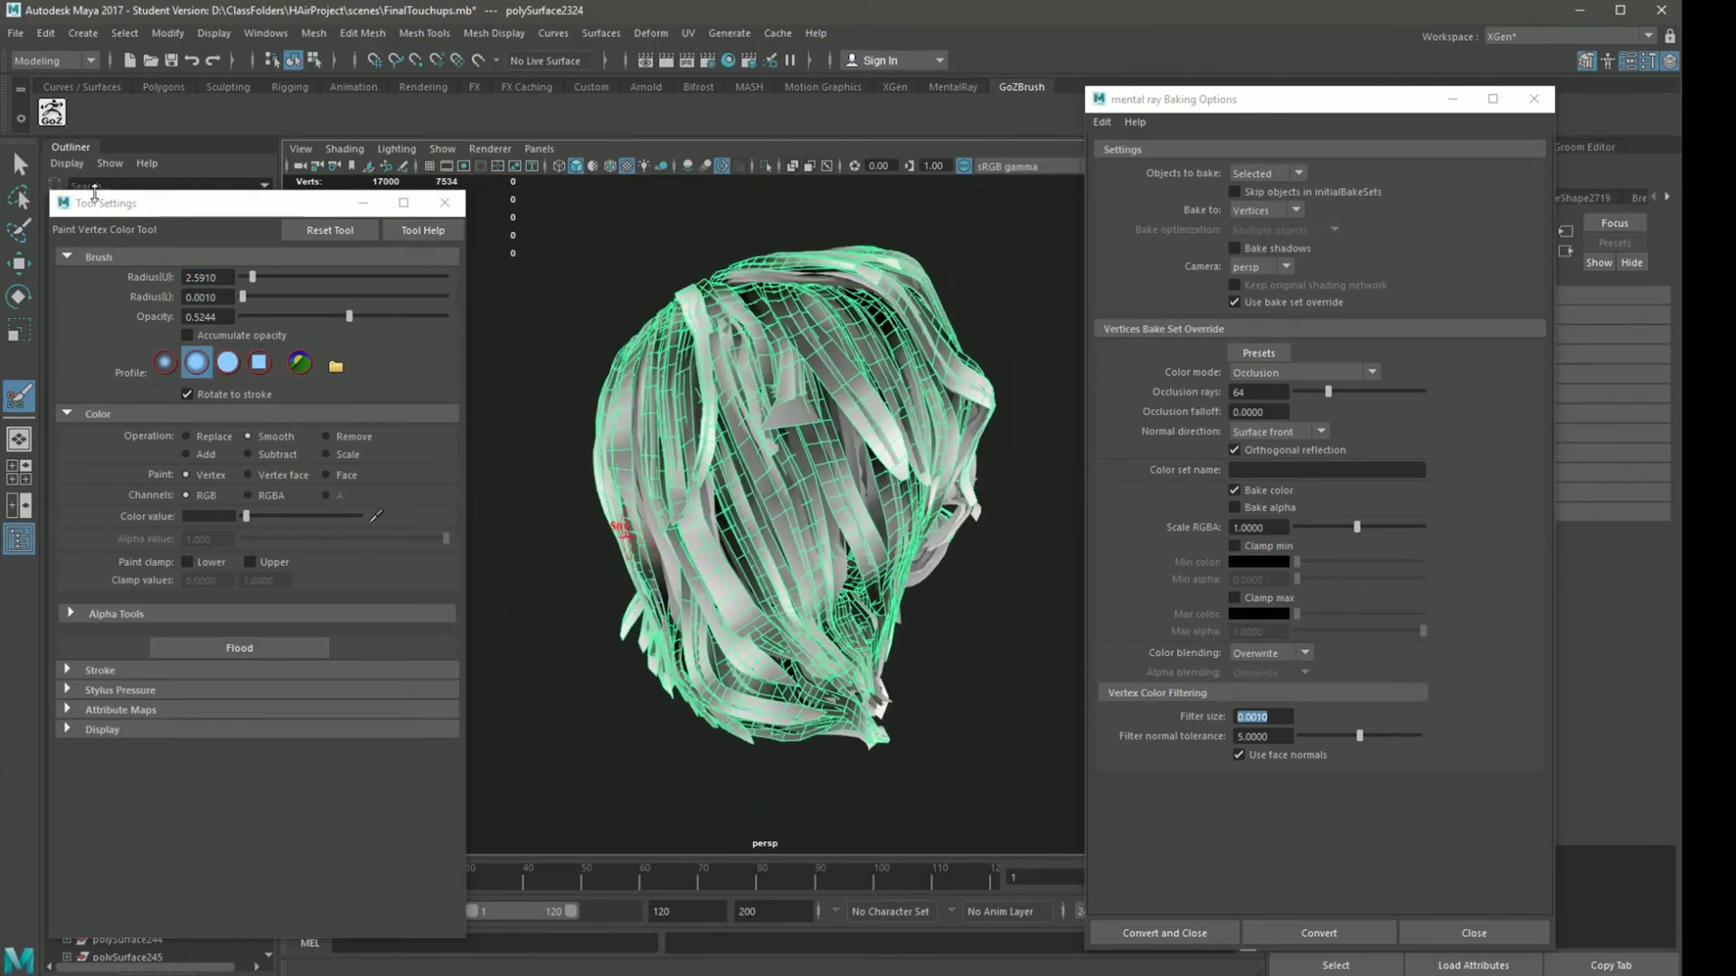
key("q")
left_click(532, 440)
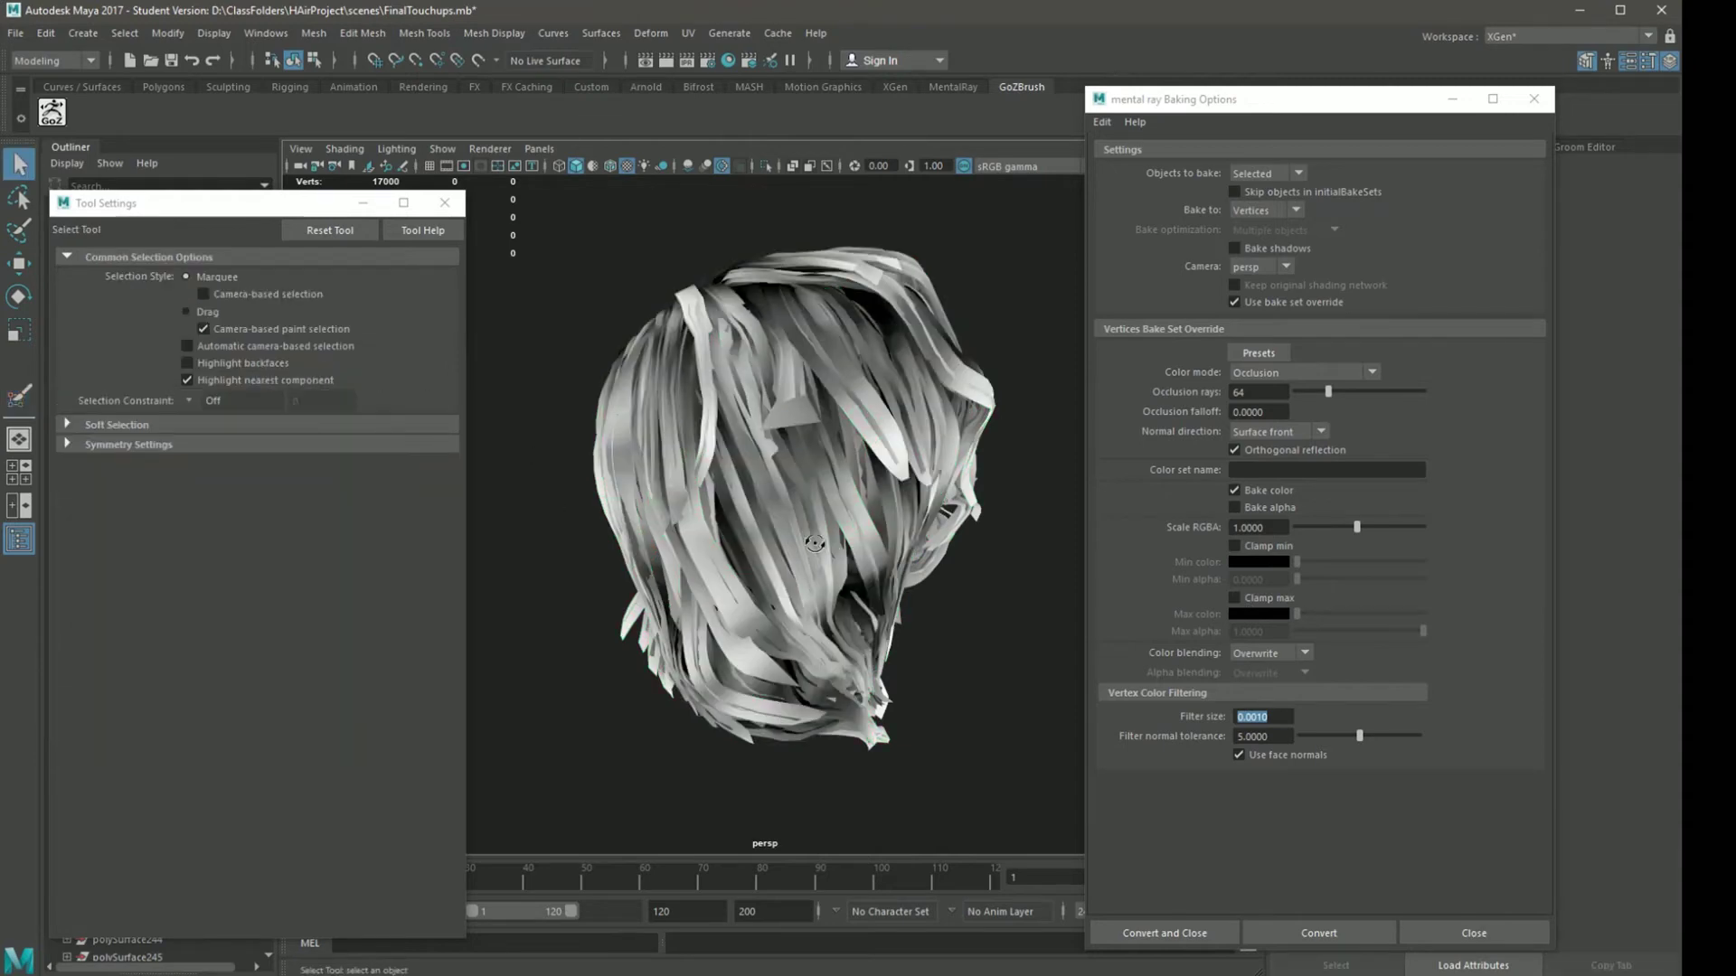
left_click_drag(814, 543, 791, 483, "alt")
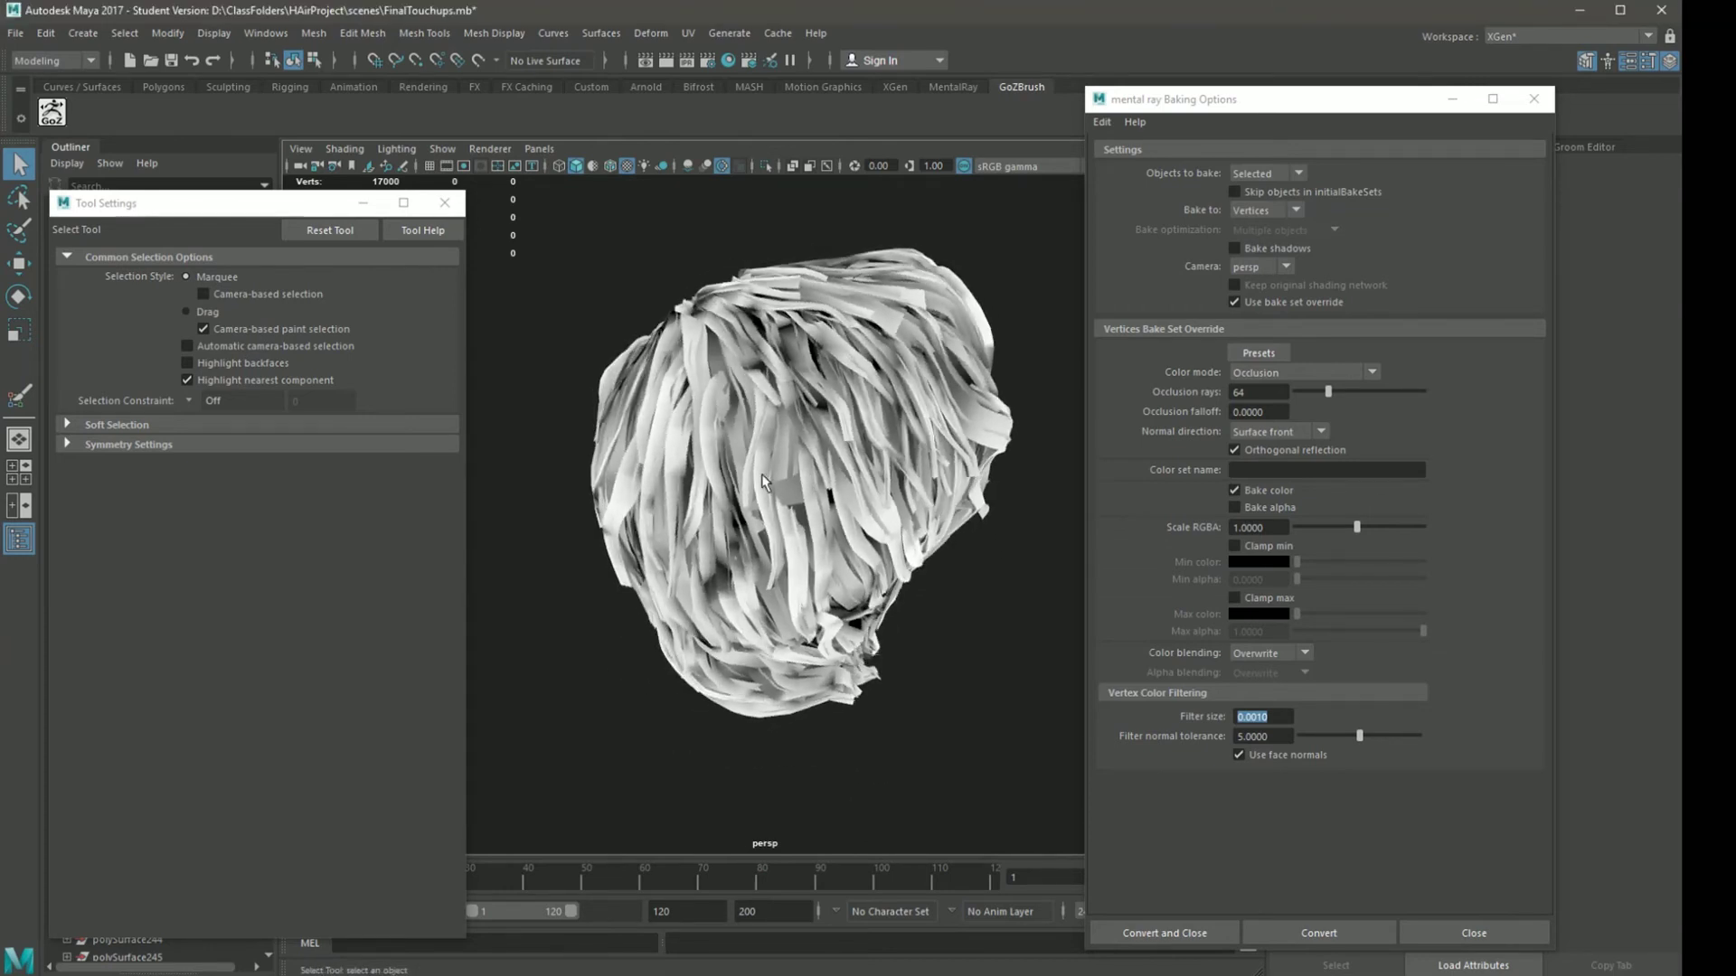
- Select polySurface2093 plus another hair piece and flood-smooth their vertex colours
left_click(762, 482)
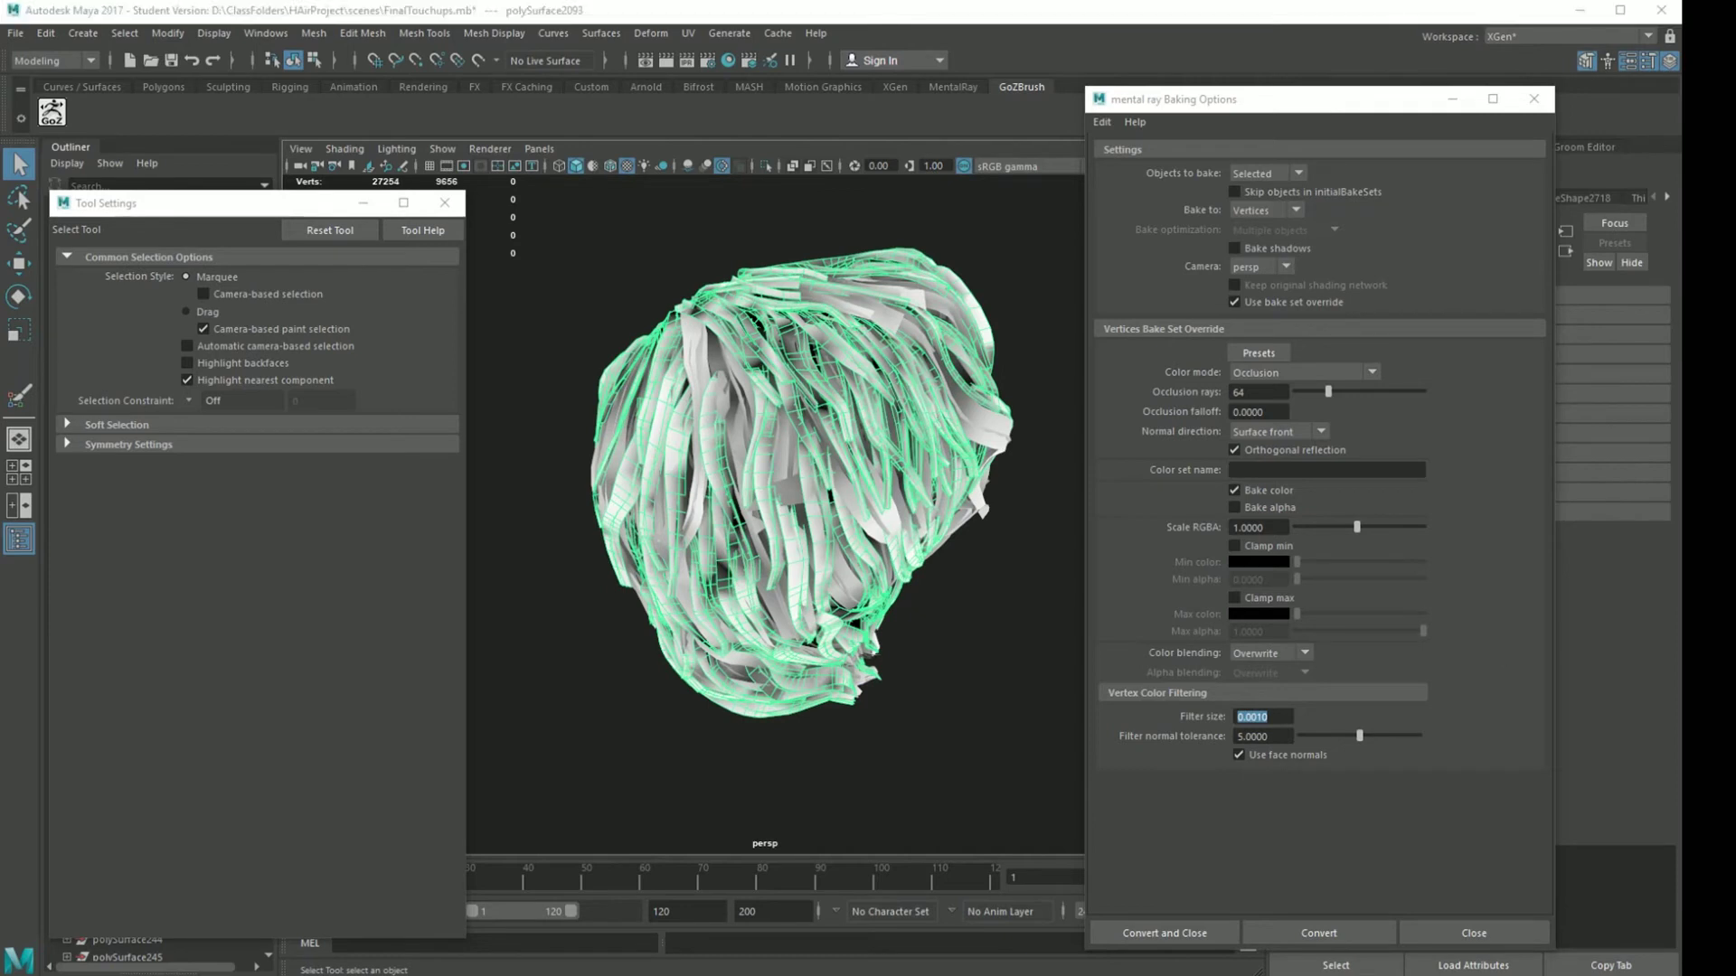
left_click(893, 464, "shift")
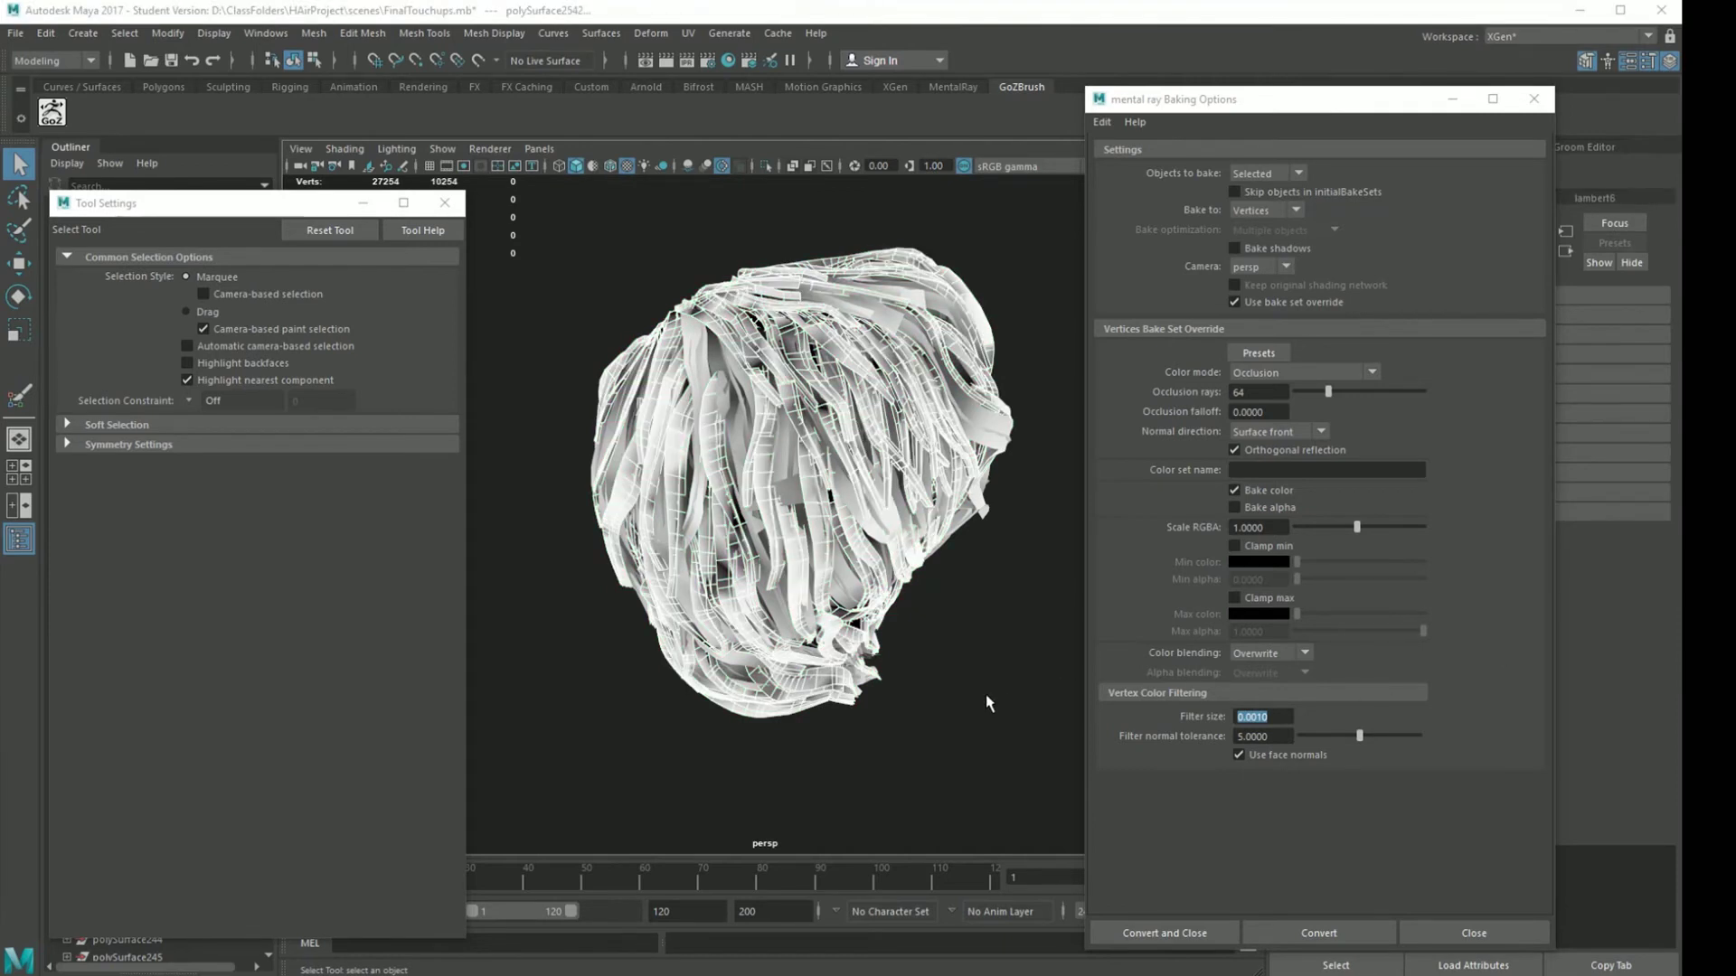
left_click(951, 706)
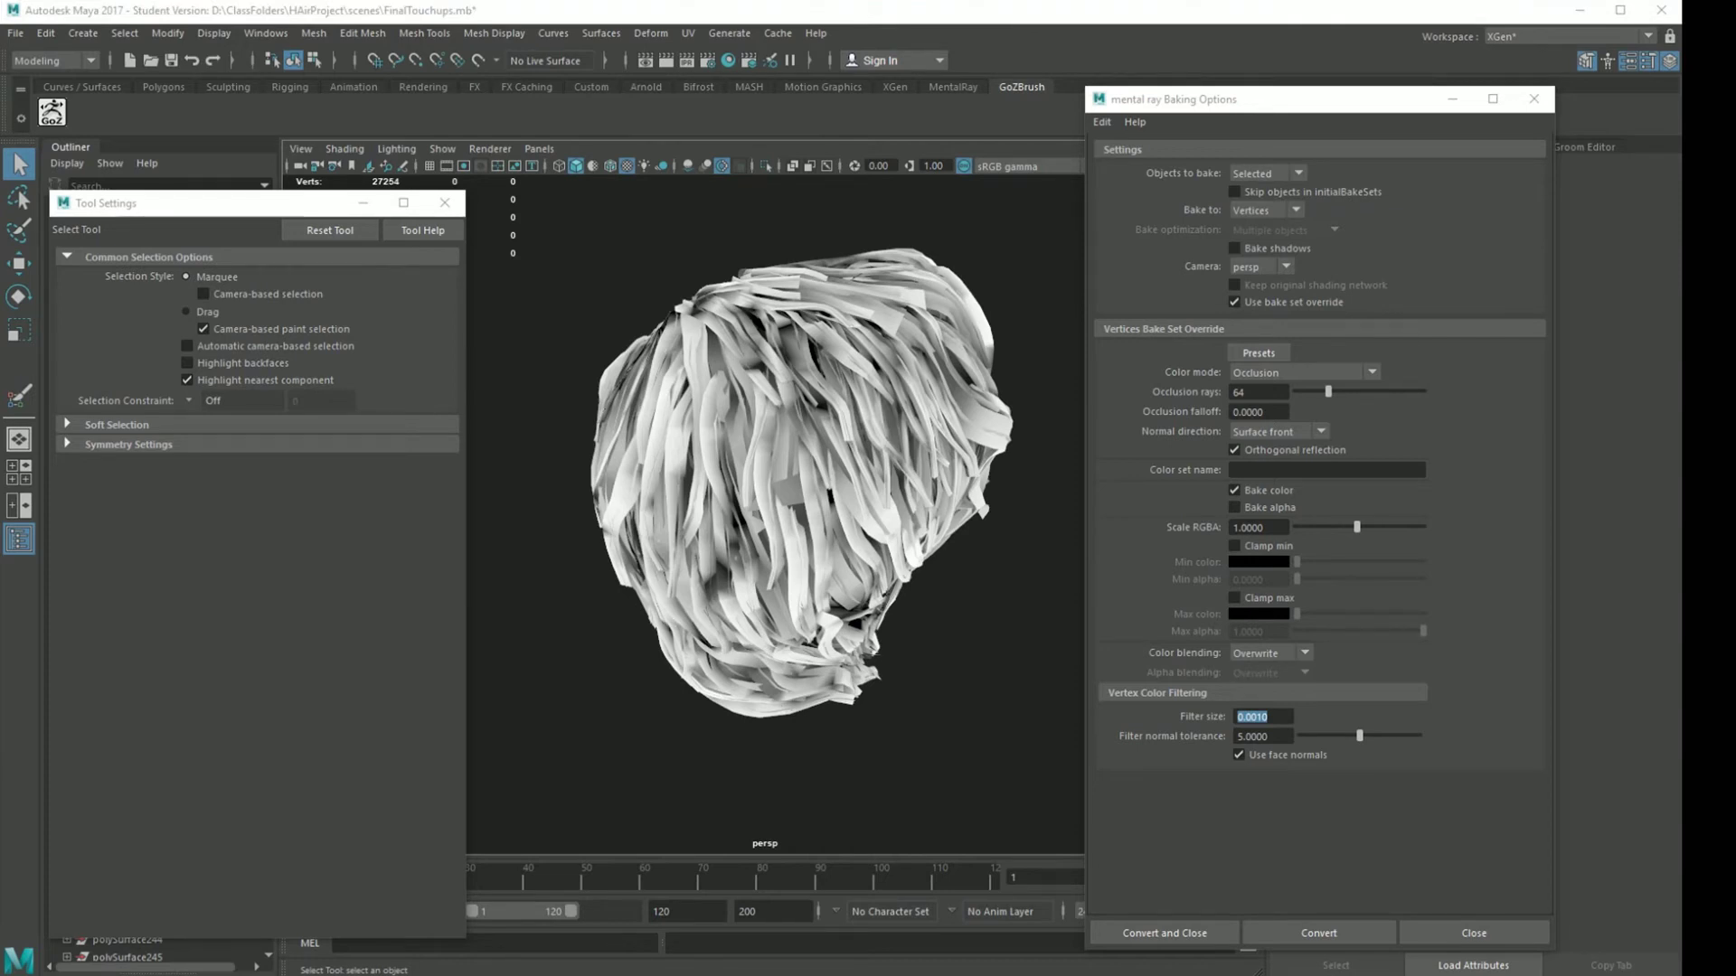
key("ctrl+z")
mouse_move(918, 757)
left_mouse_down("alt")
mouse_move(1303, 632)
mouse_move(1359, 632)
mouse_move(1138, 687)
left_mouse_up("alt")
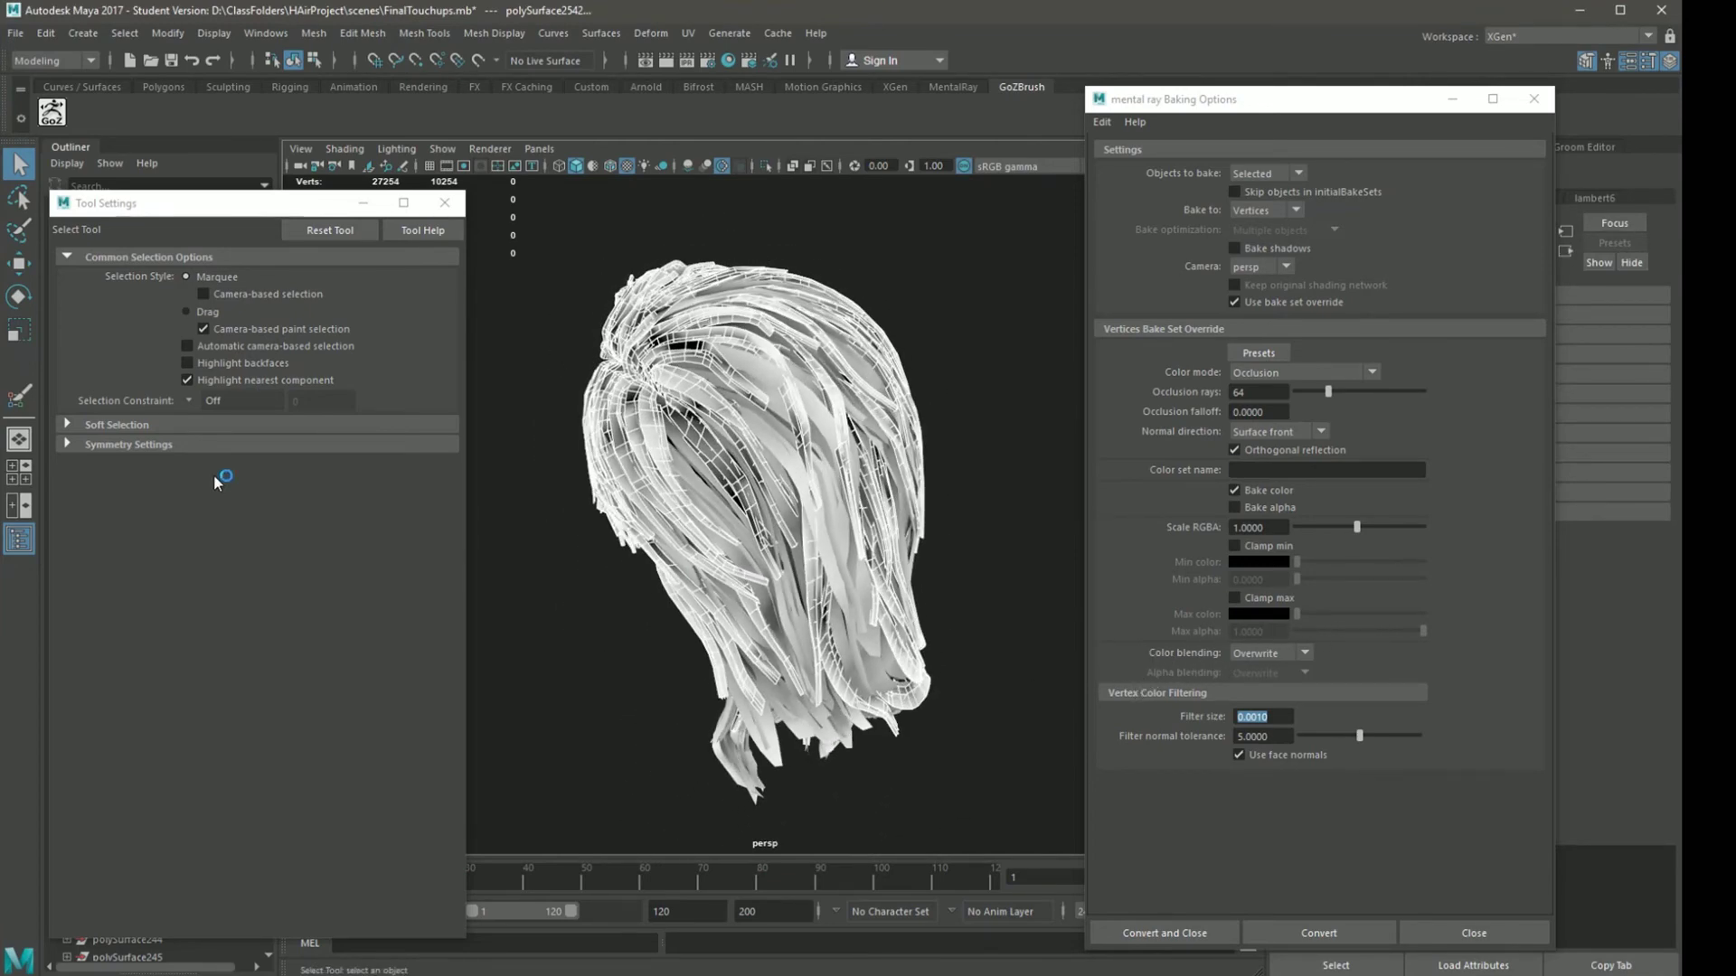
left_click(17, 398)
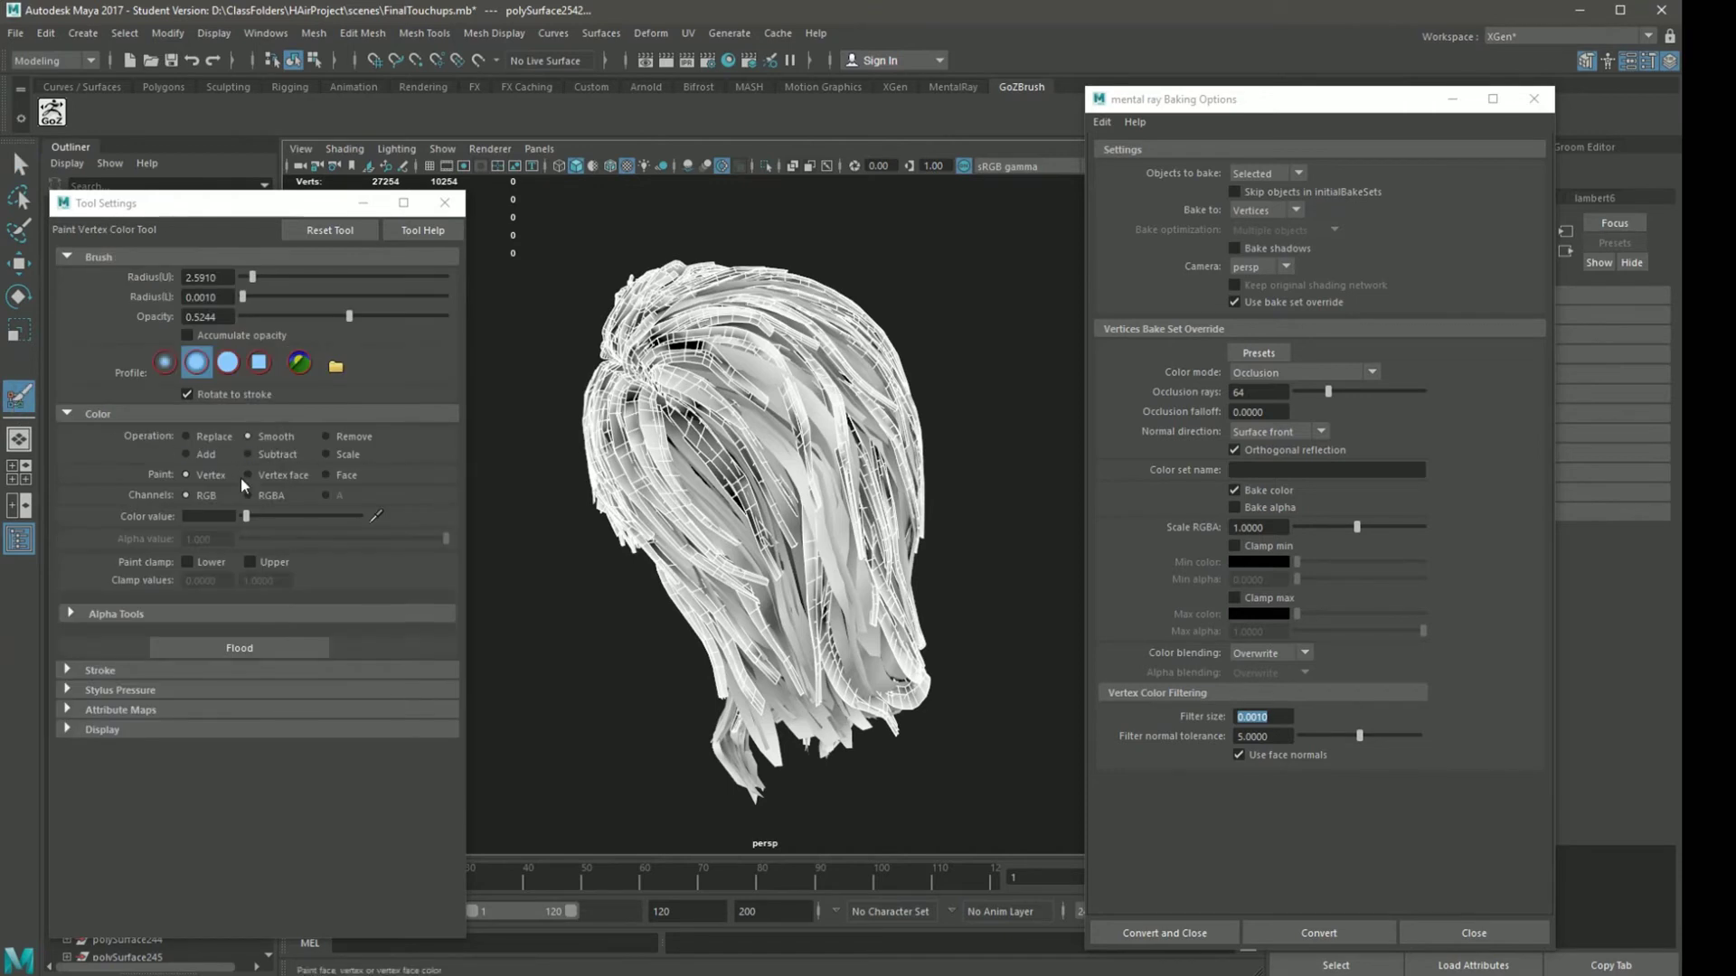
left_click(211, 657)
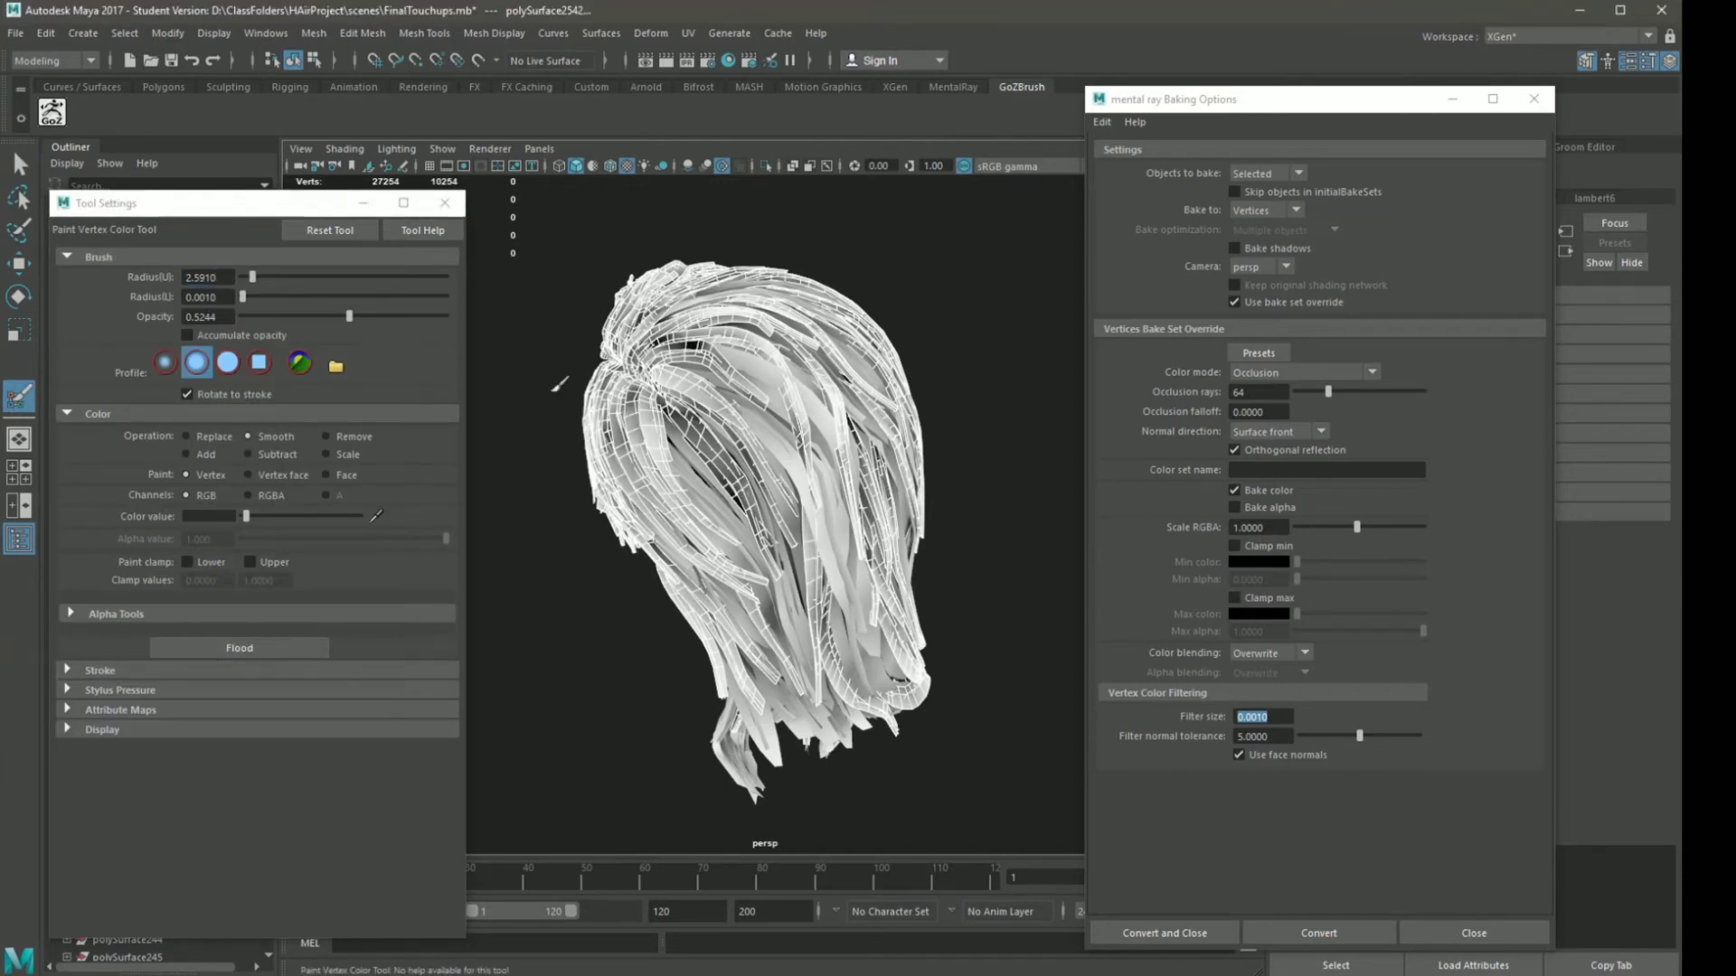
- Deselect the hair, view it from a new angle, and select a single hair card
key("q")
left_click(572, 559)
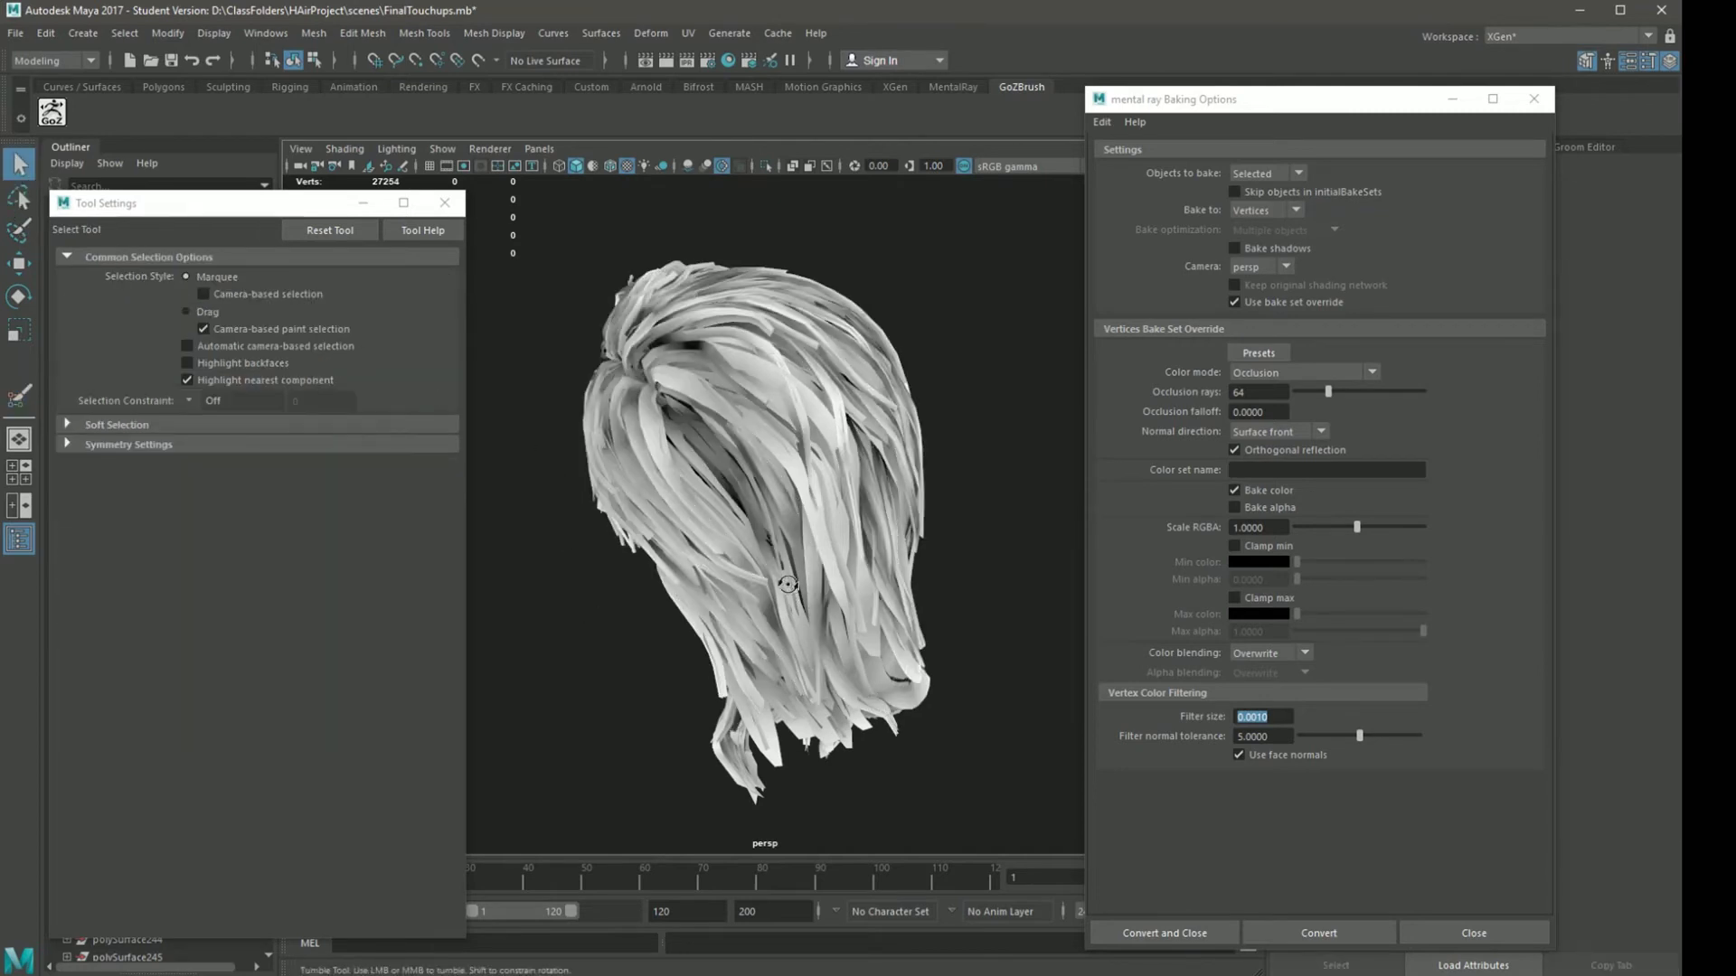
left_click_drag(582, 609, 850, 598, "alt")
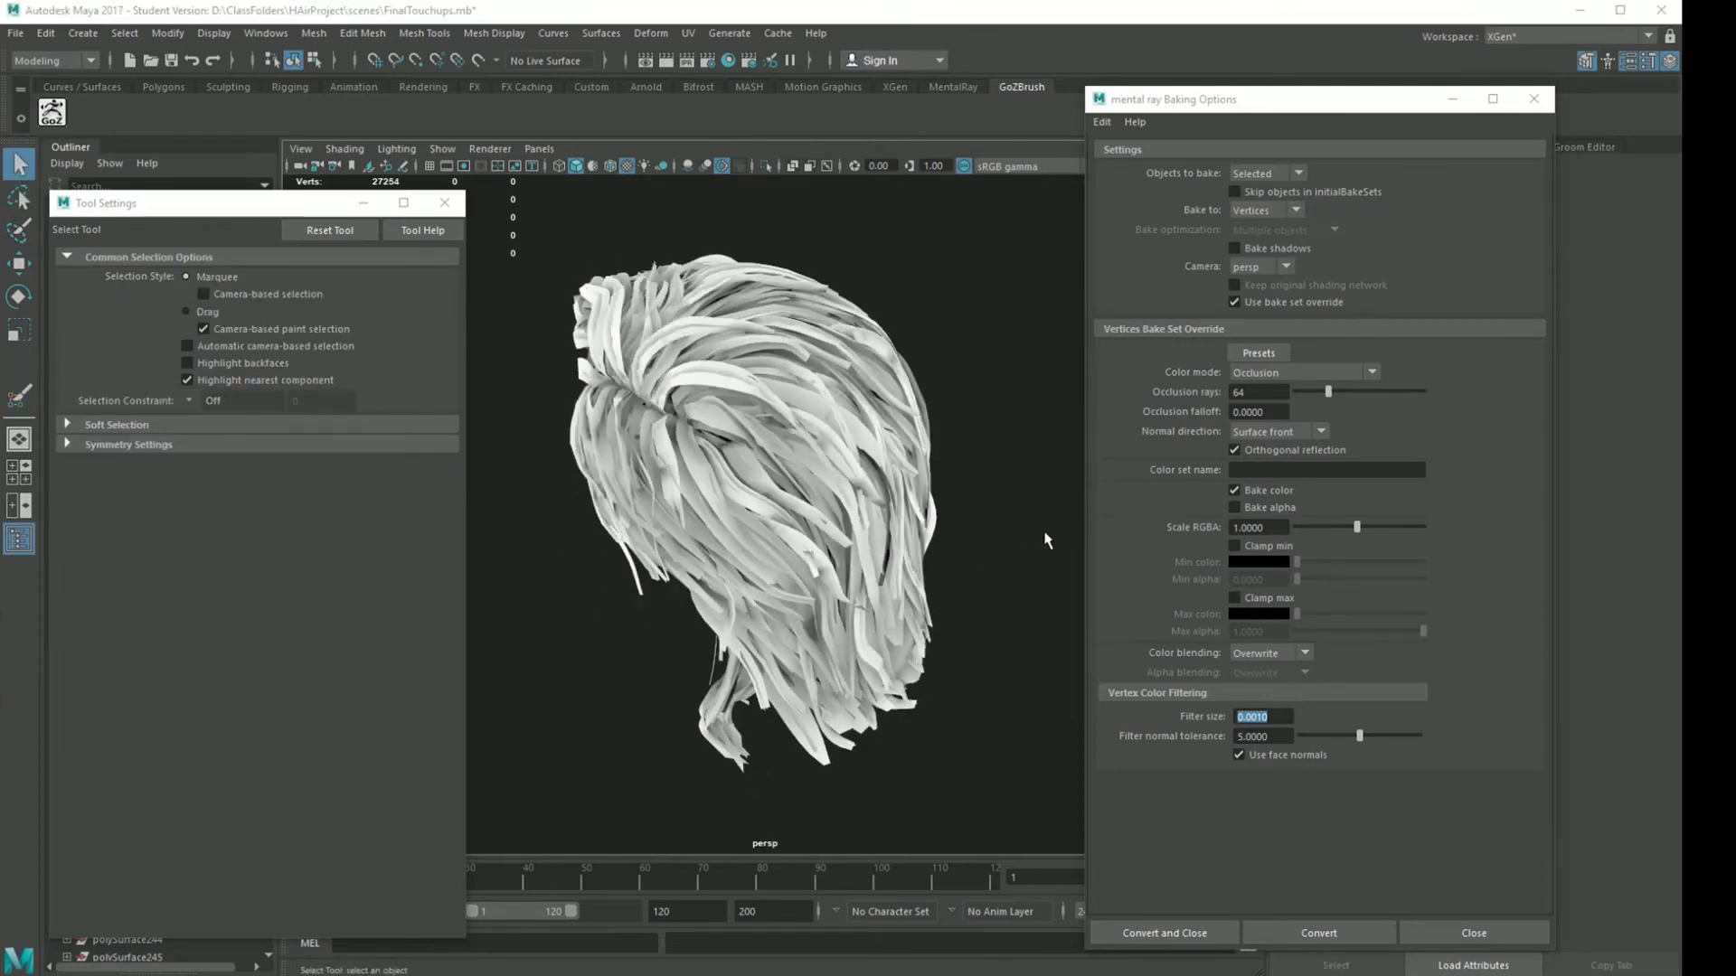
left_click_drag(1047, 540, 941, 529, "alt")
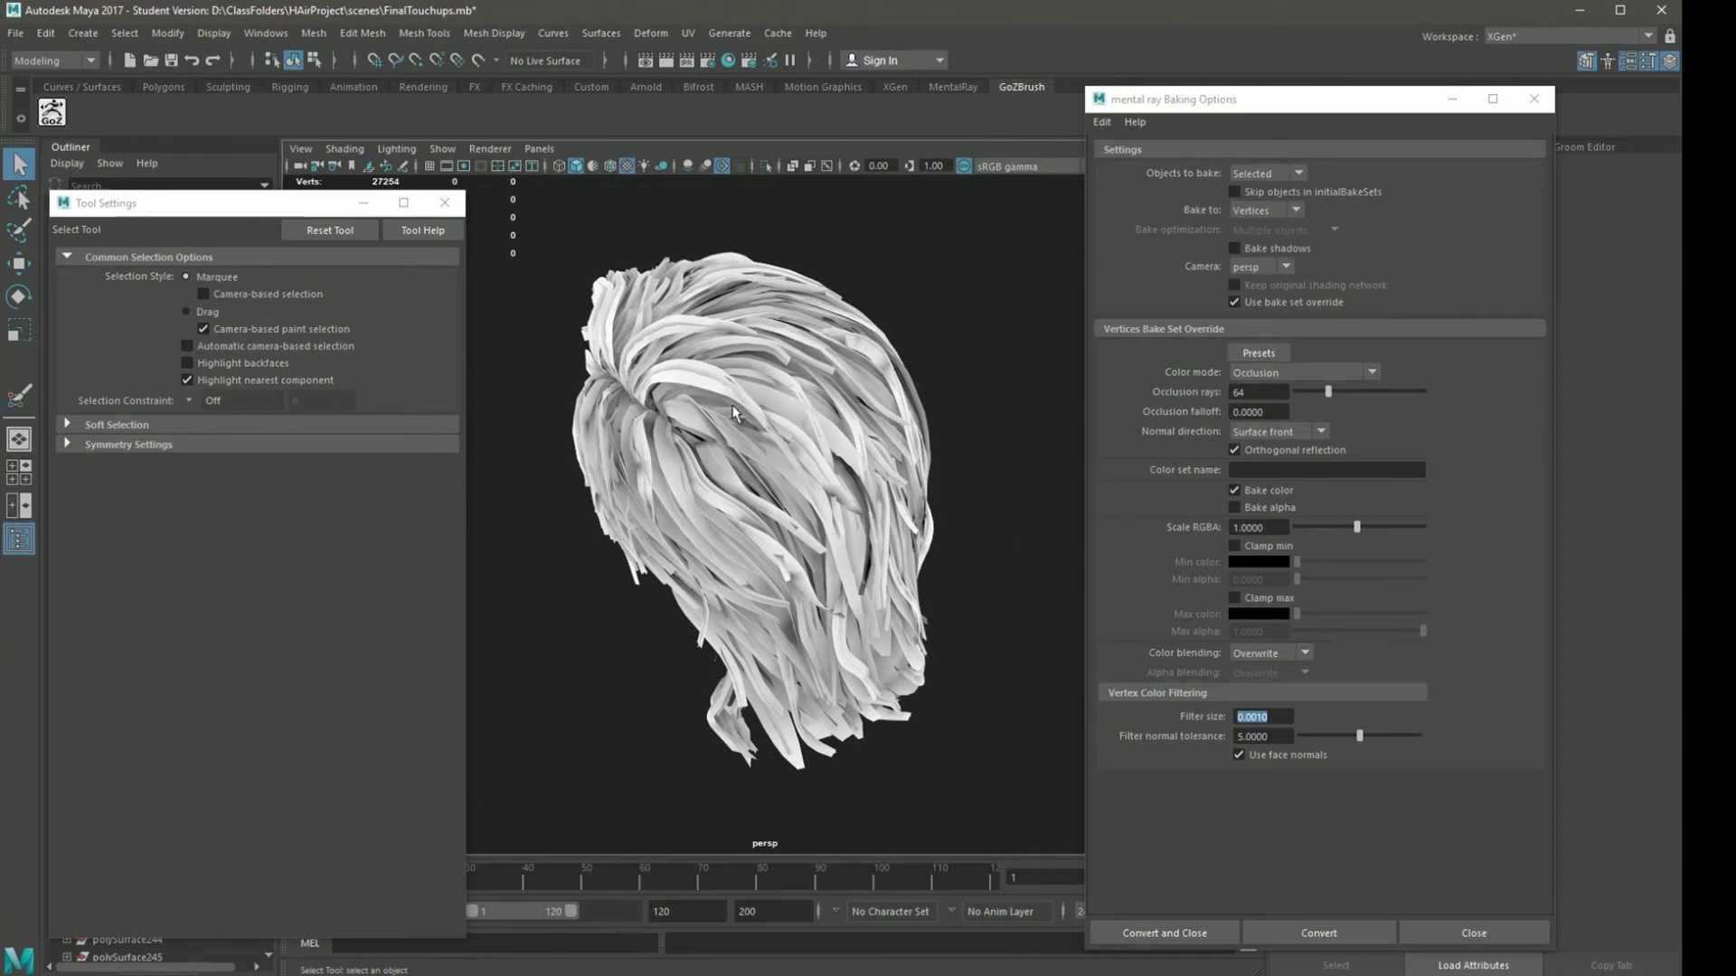
left_click(687, 382)
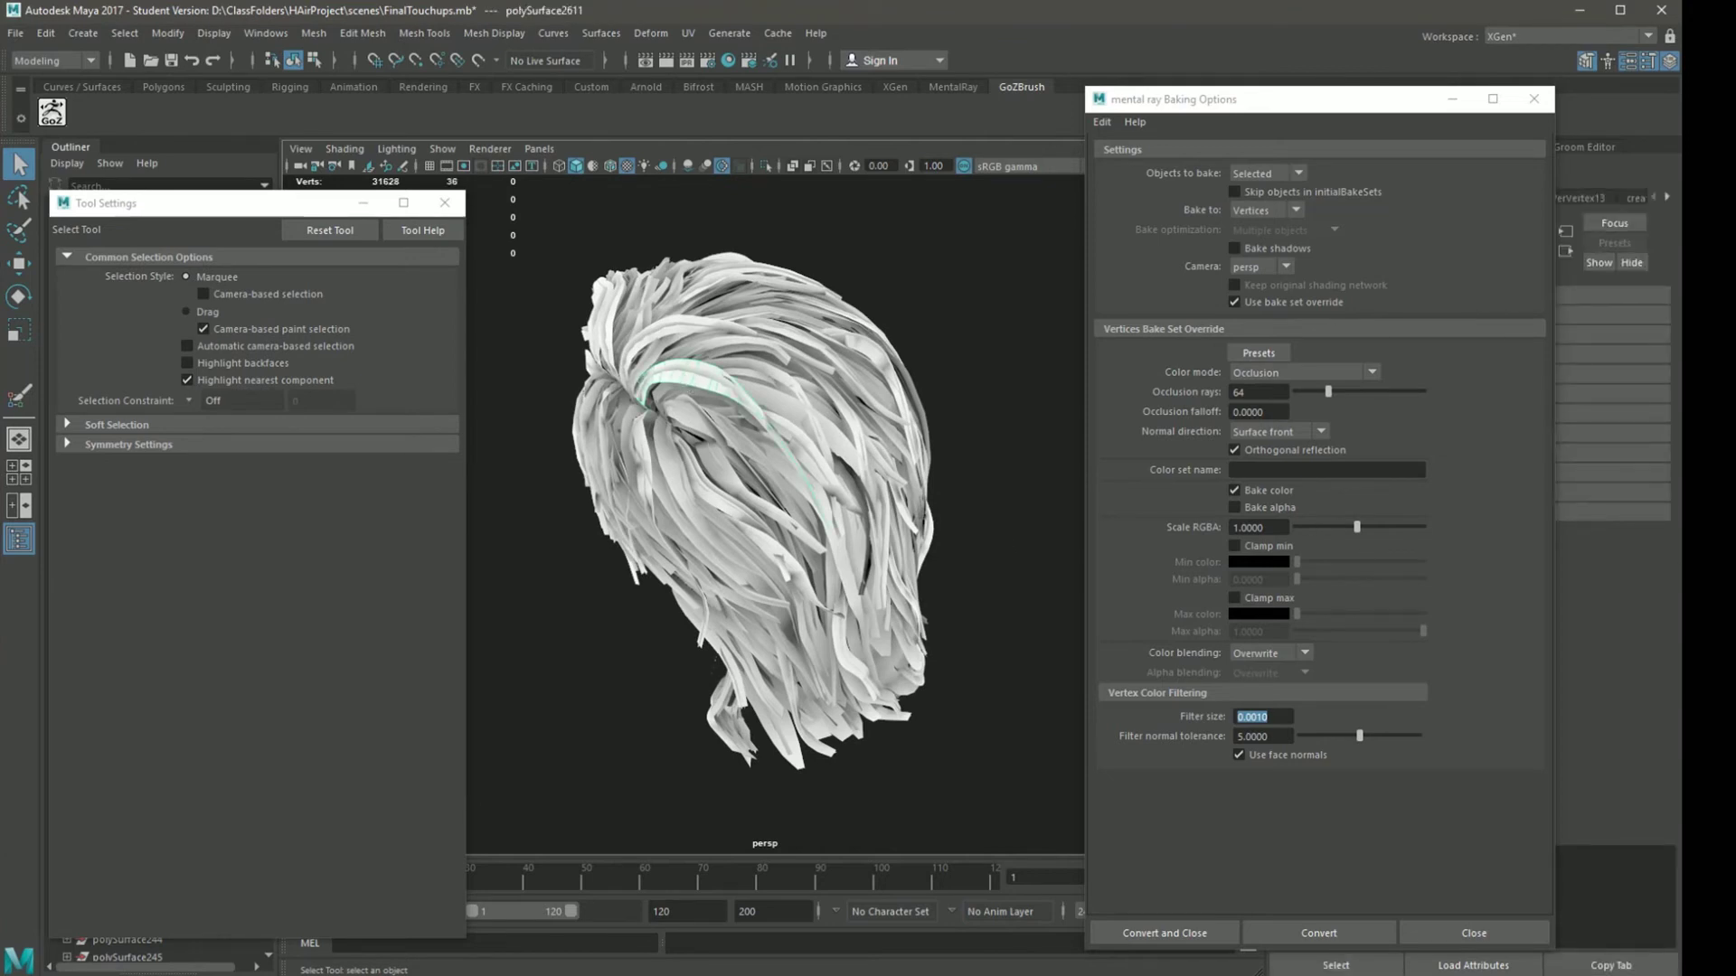
- Expand the selection to many hair cards, flood-smooth their vertex colours, then deselect them
key("ctrl+z")
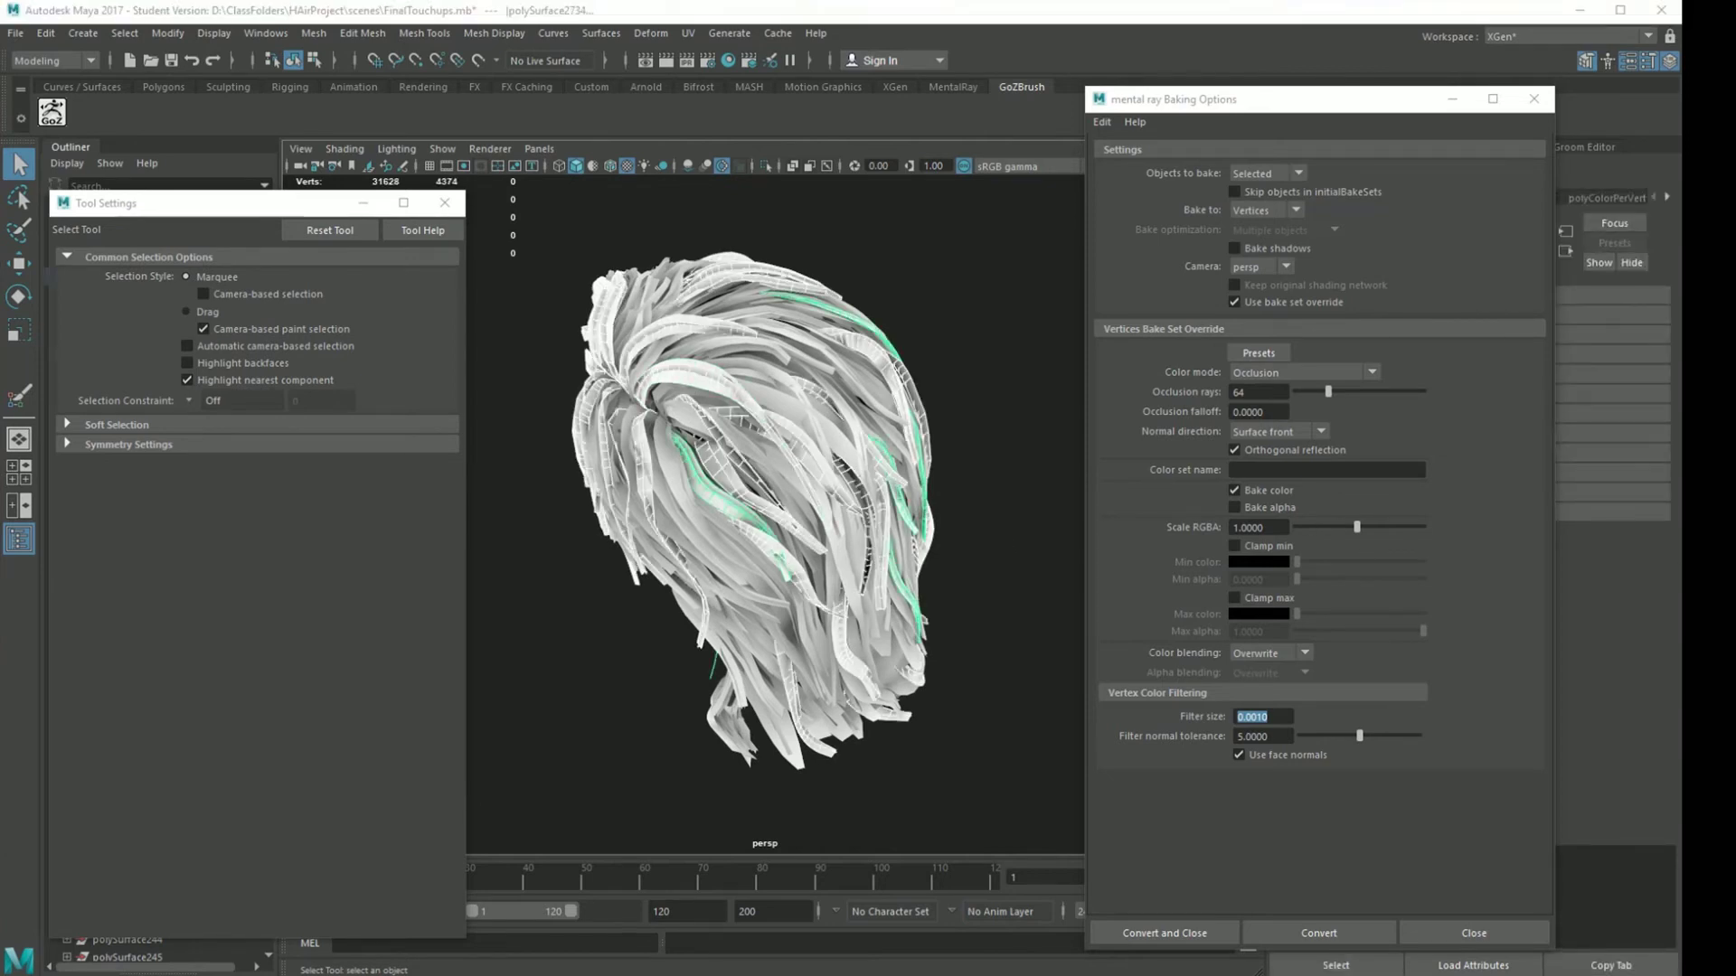
left_click(16, 399)
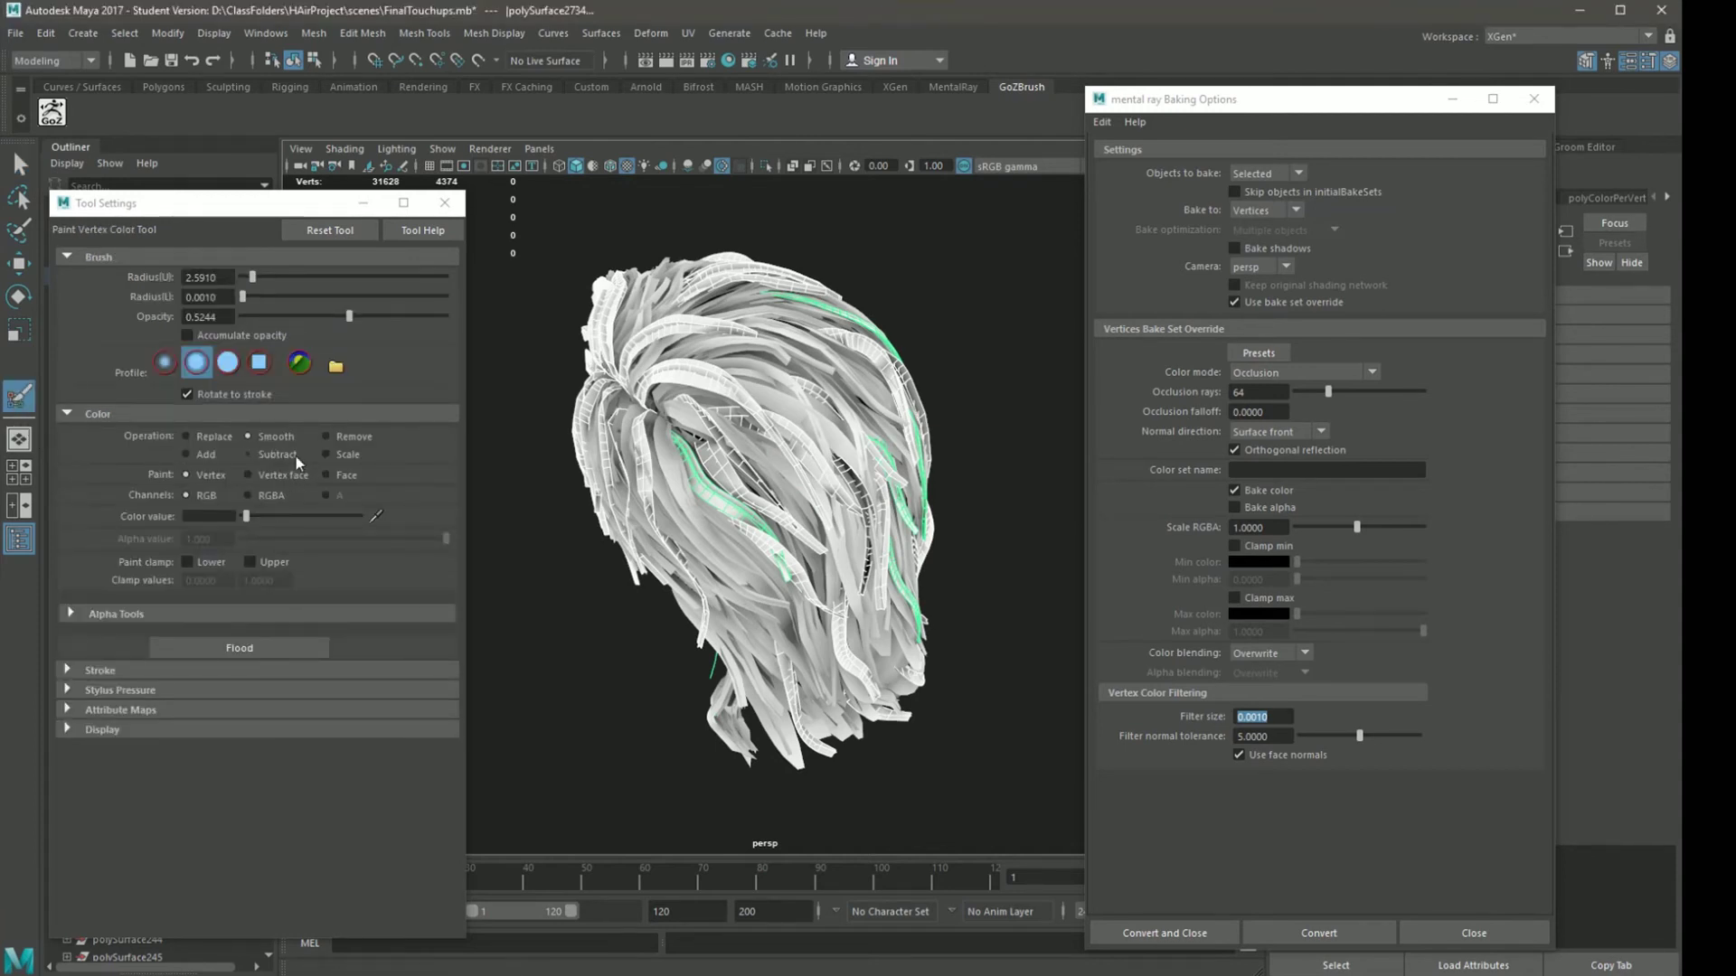
left_click(214, 648)
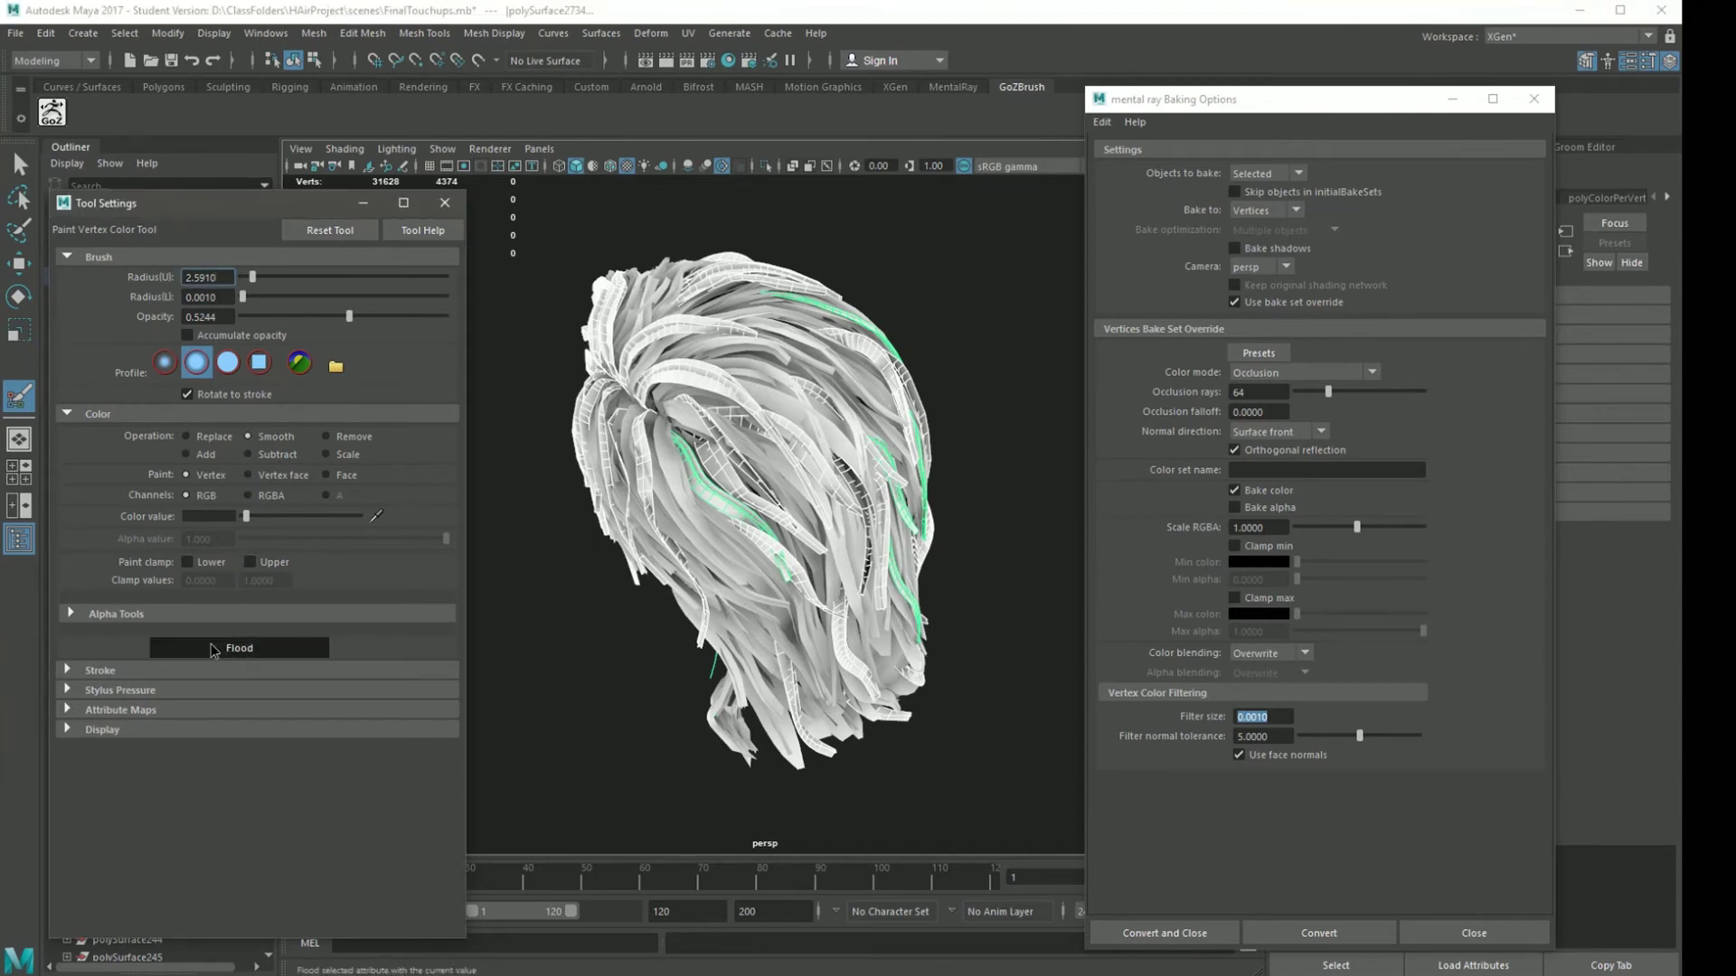
left_click(635, 712)
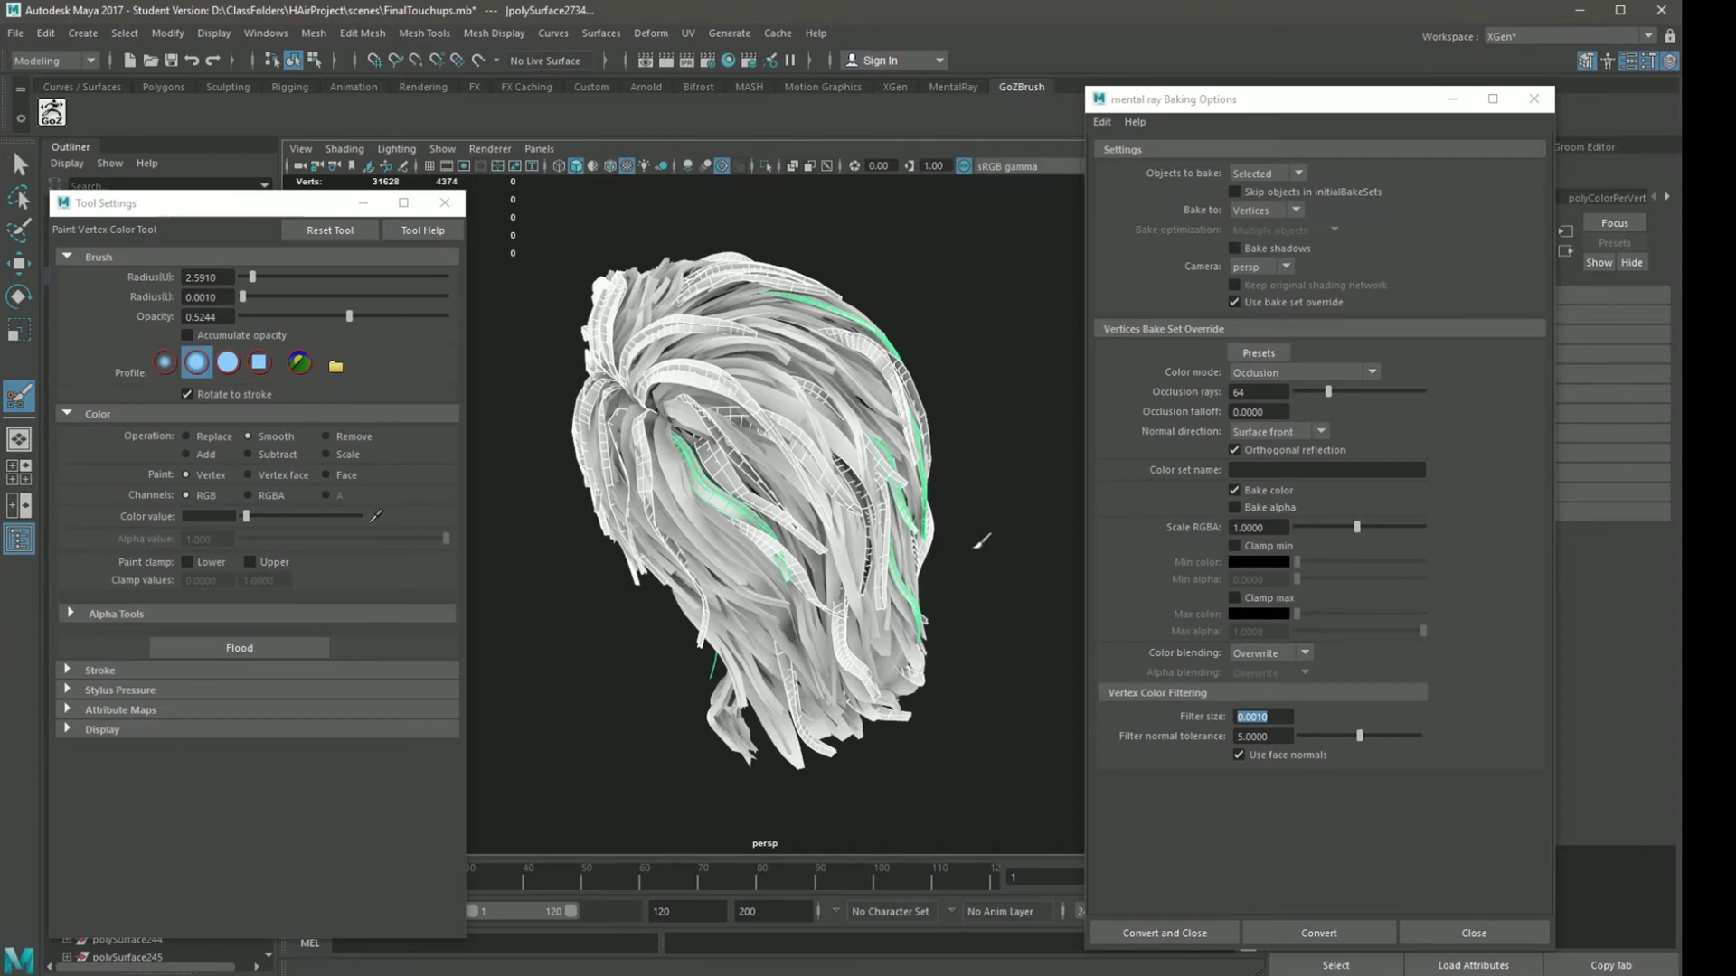
key("q")
left_click(624, 635)
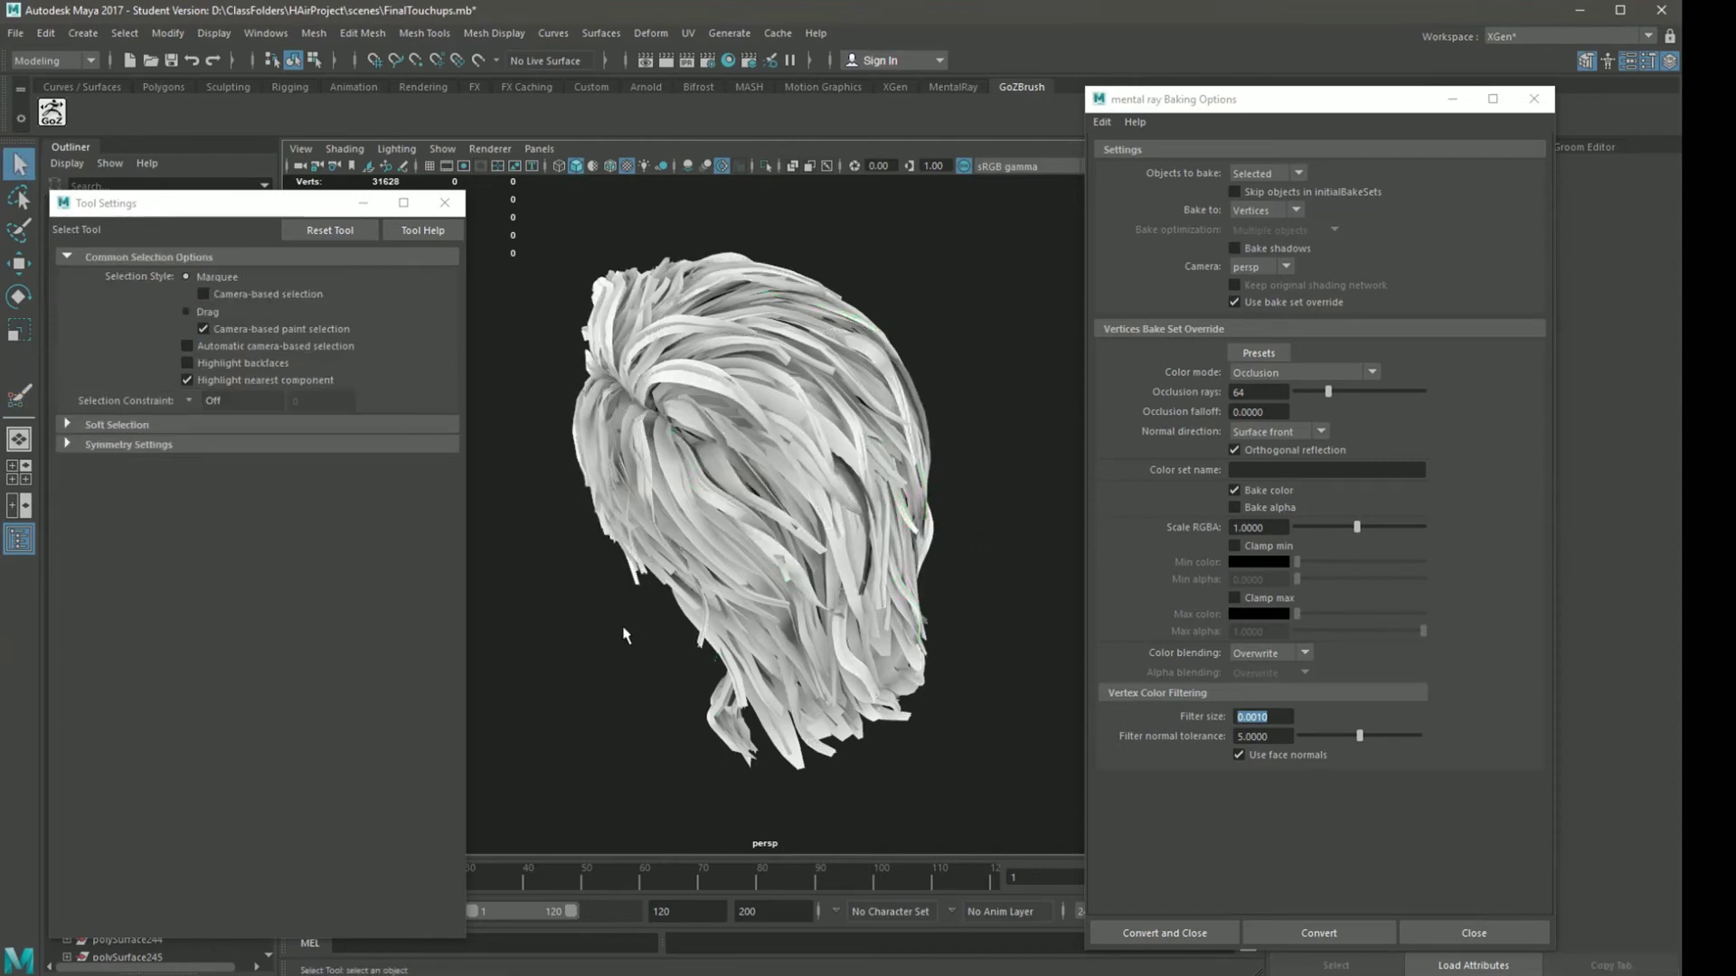
- Orbit around the hair to check the smoothed occlusion from the back and sides
left_click_drag(624, 635, 867, 583, "alt")
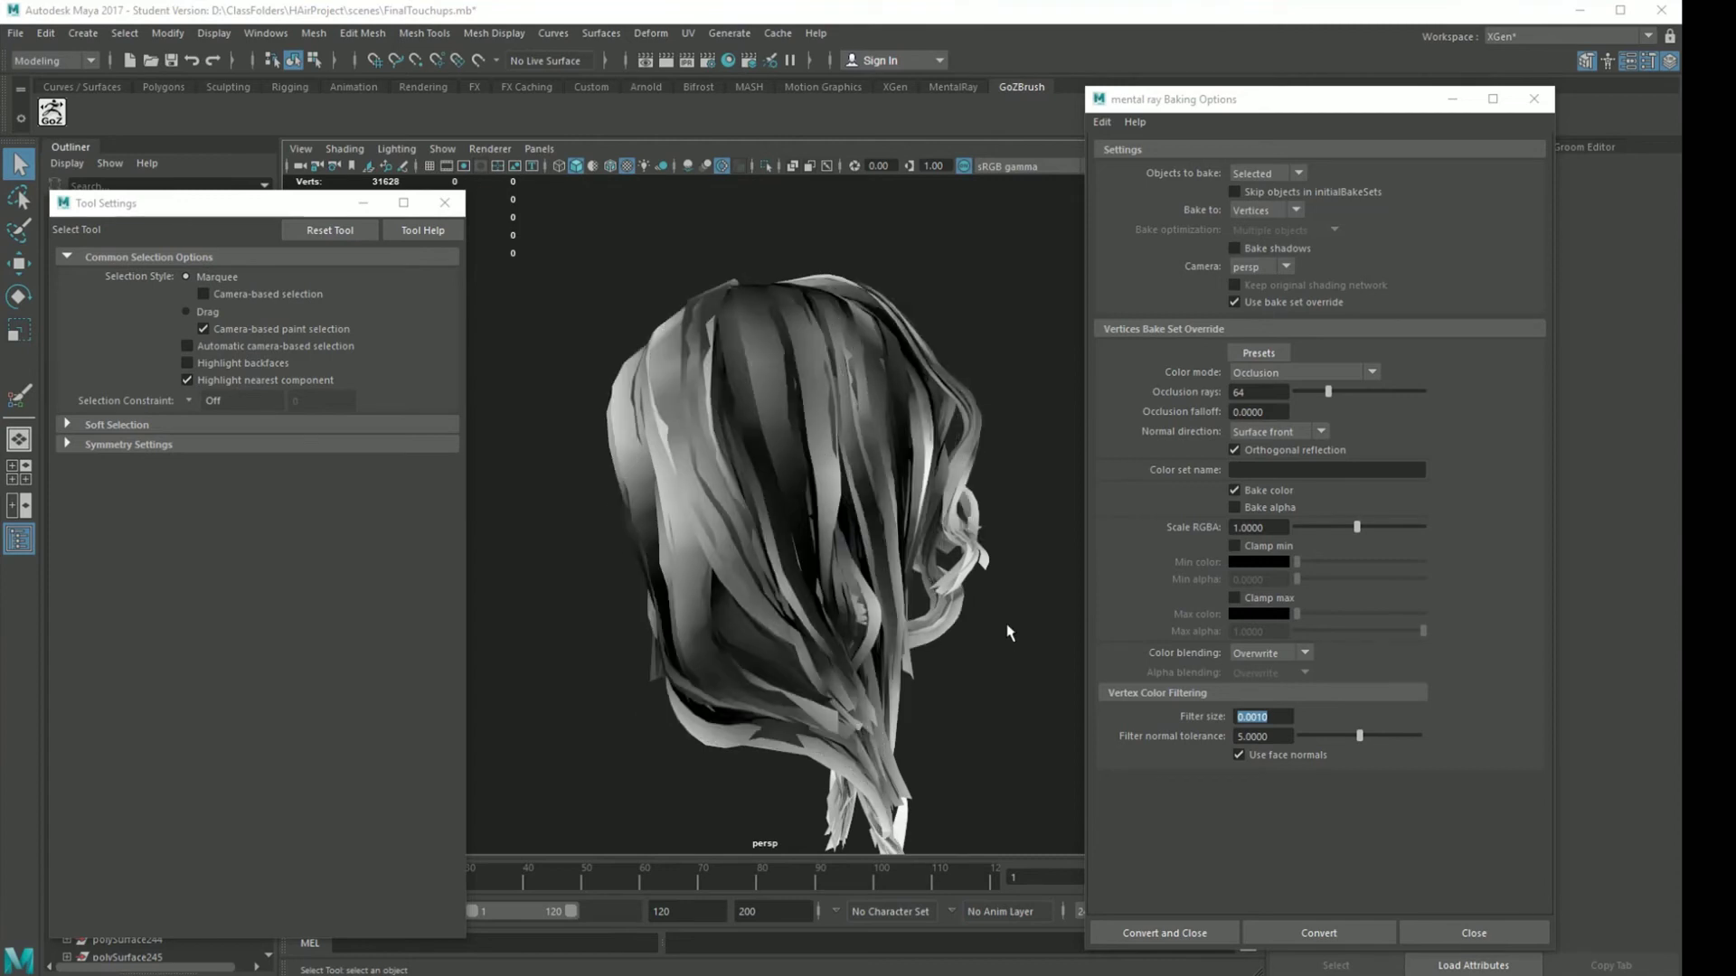
left_click_drag(1010, 633, 1047, 658, "alt")
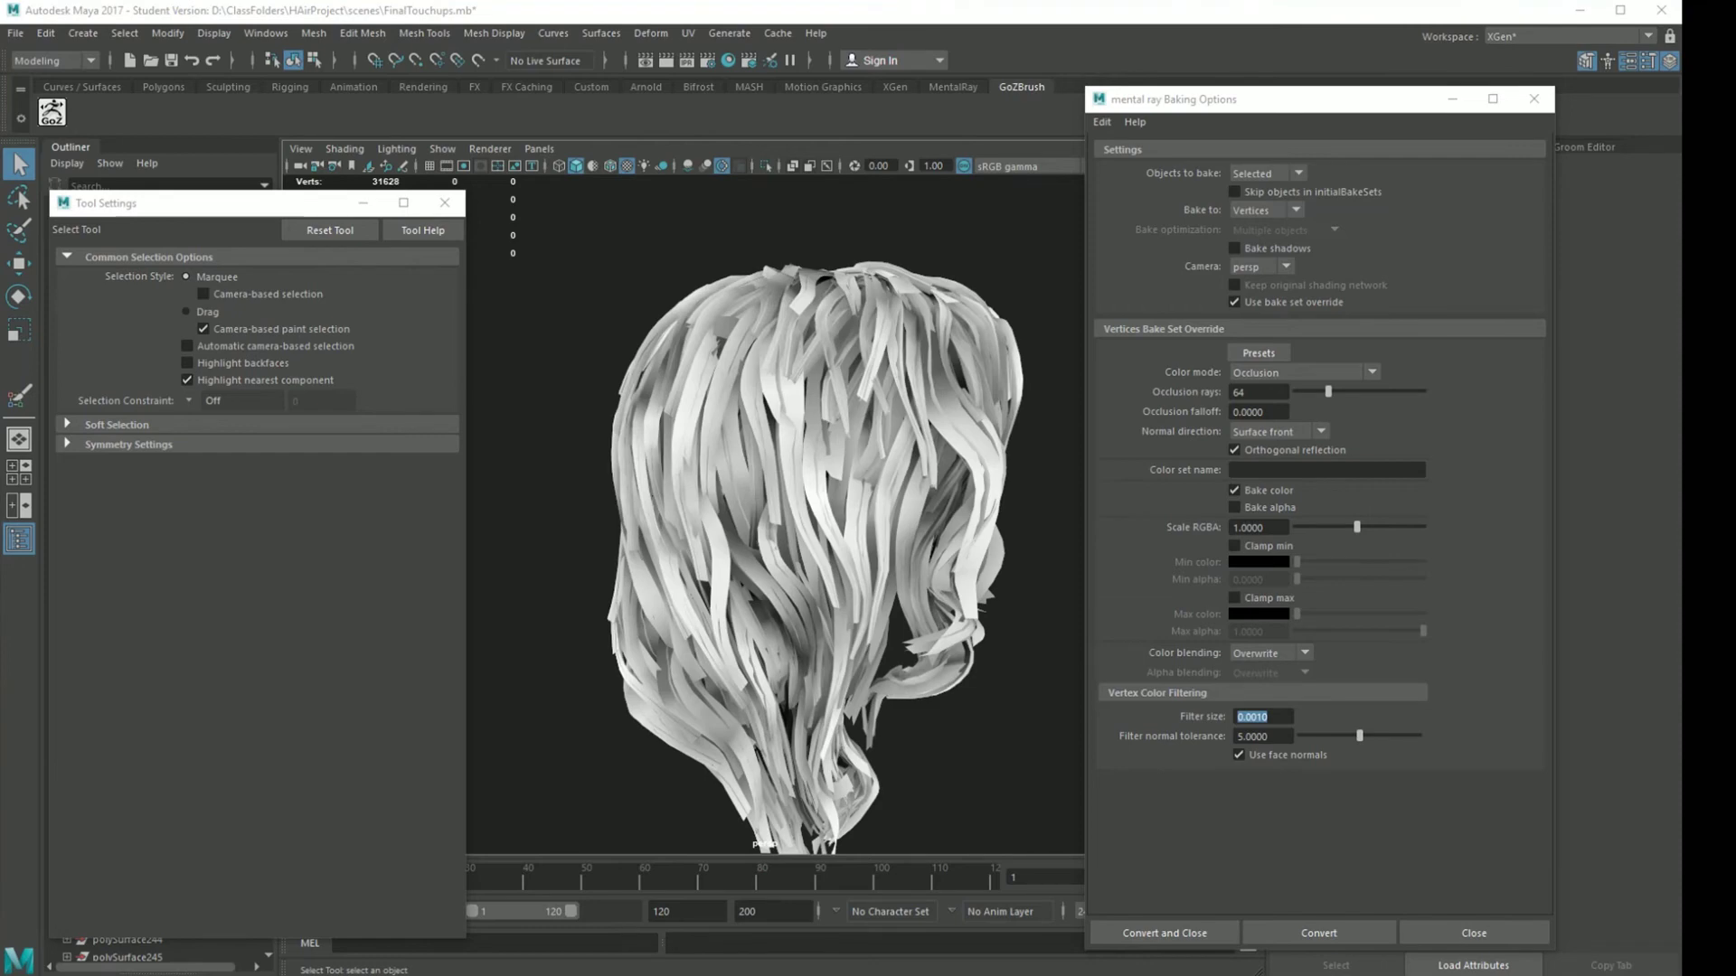
left_click_drag(952, 753, 904, 701, "alt")
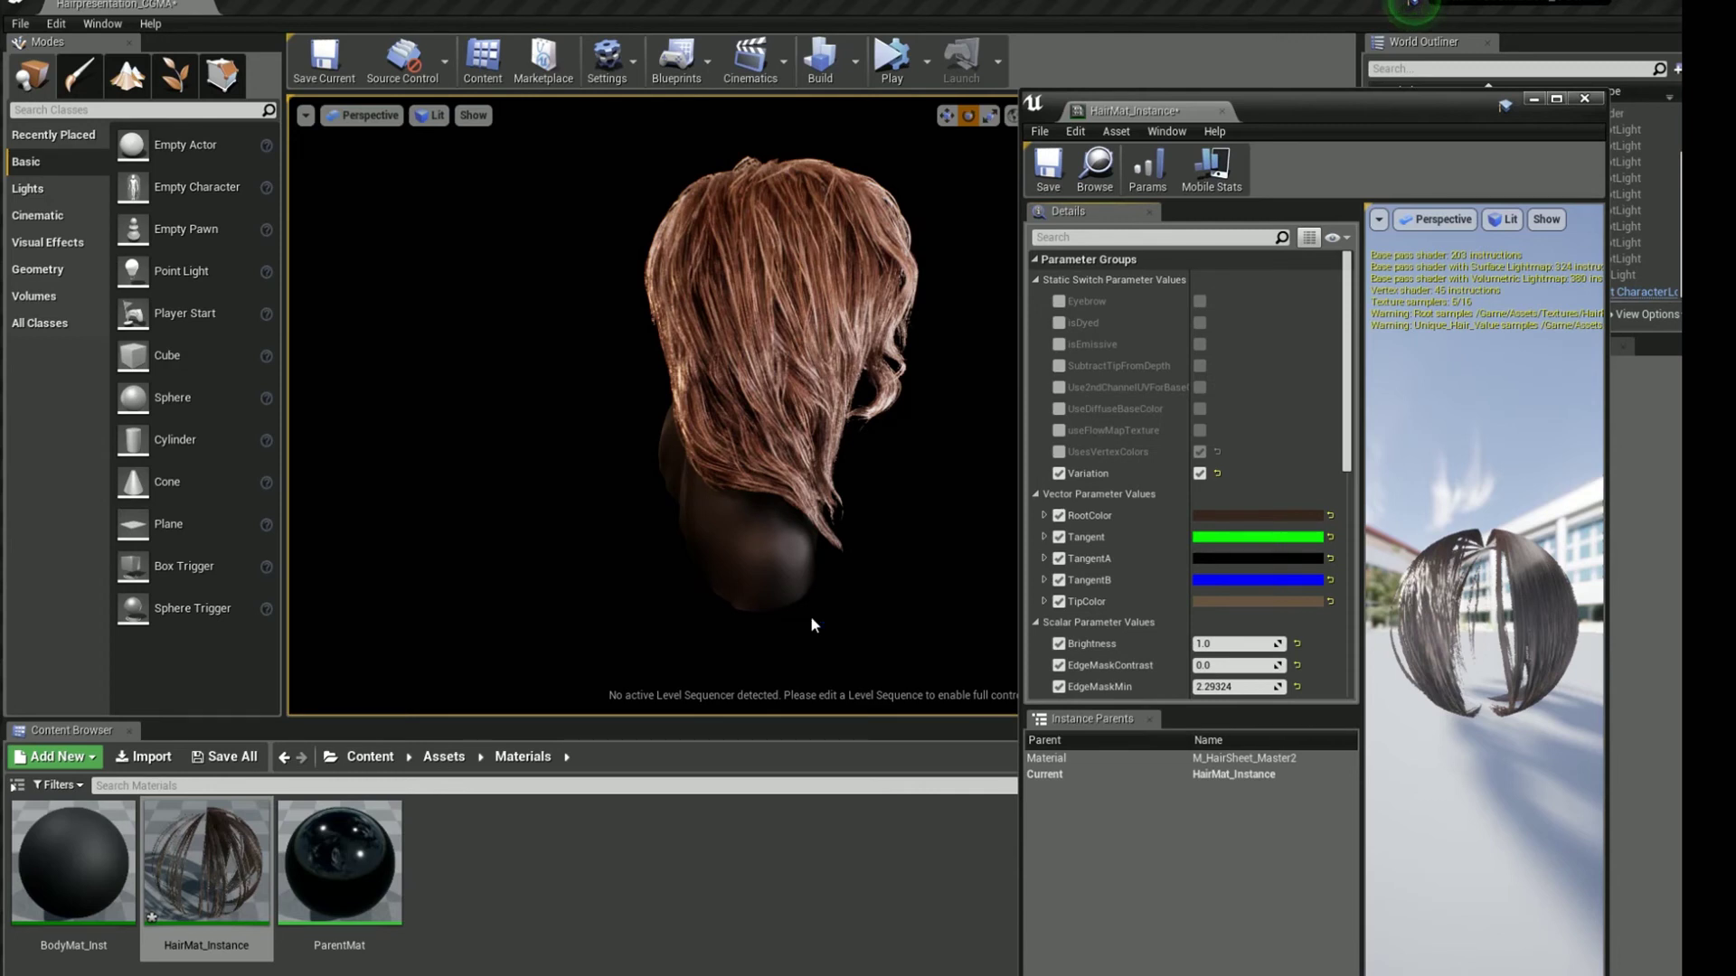
- Enable the UsesVertexColors static switch override in HairMat_Instance's Details panel
left_click_drag(557, 487, 869, 524, "alt")
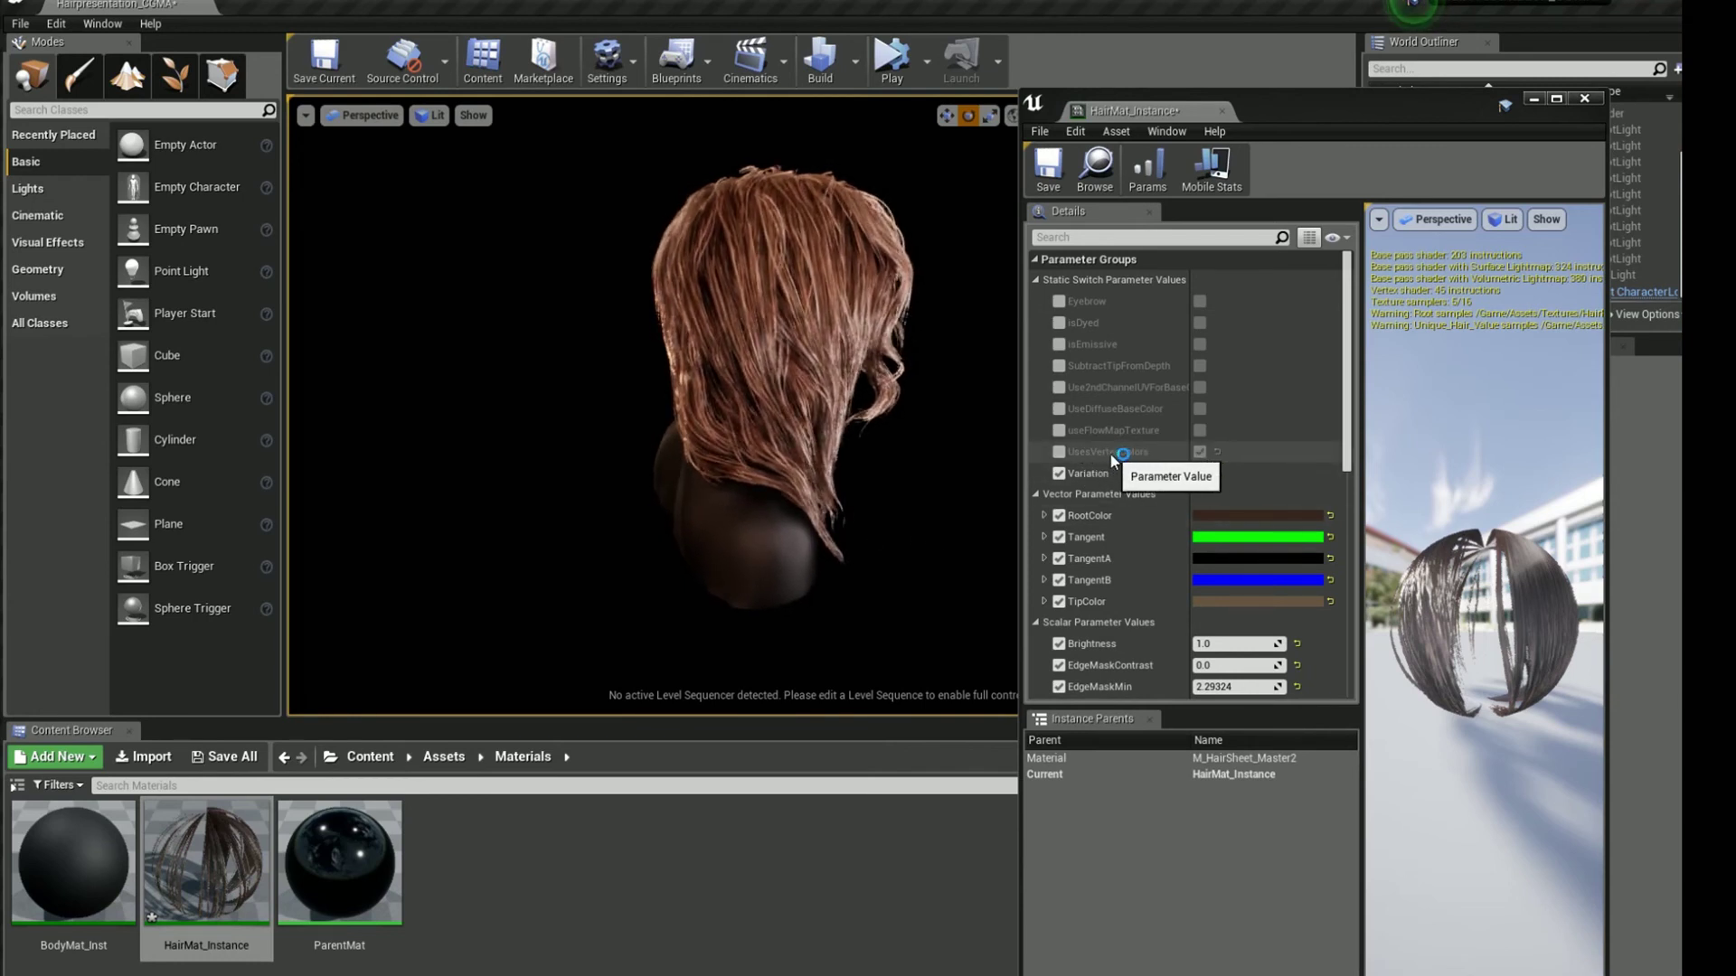
left_click(1059, 454)
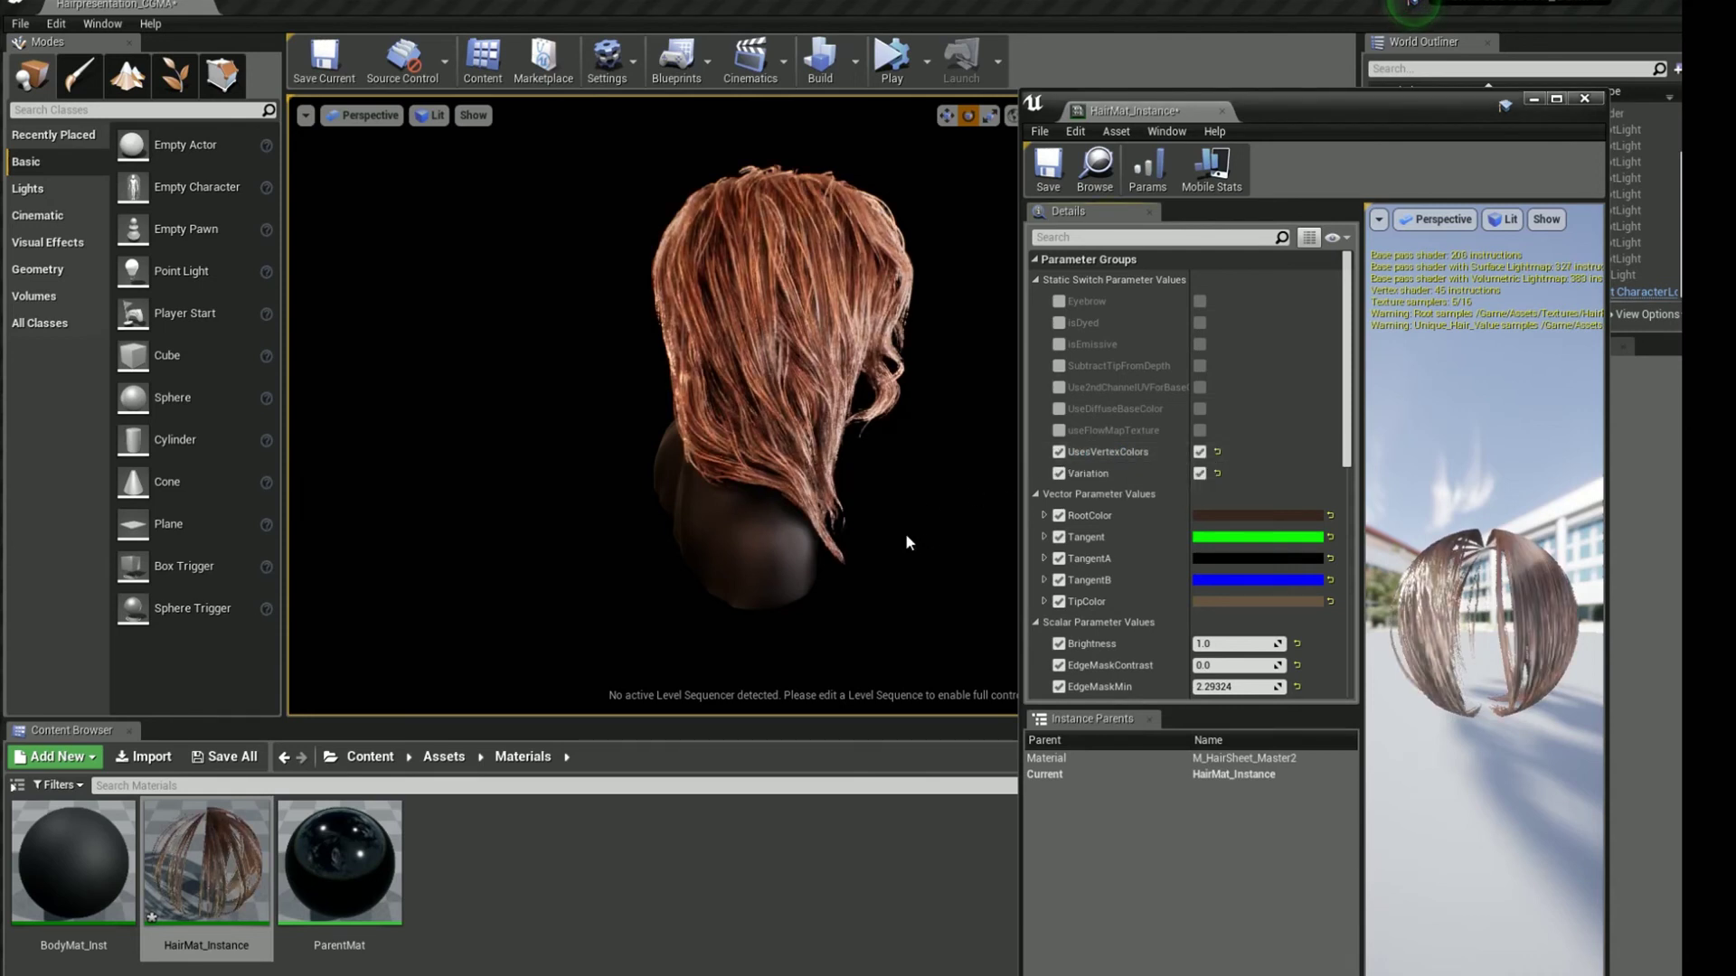
scroll(1157, 555, "down", 6)
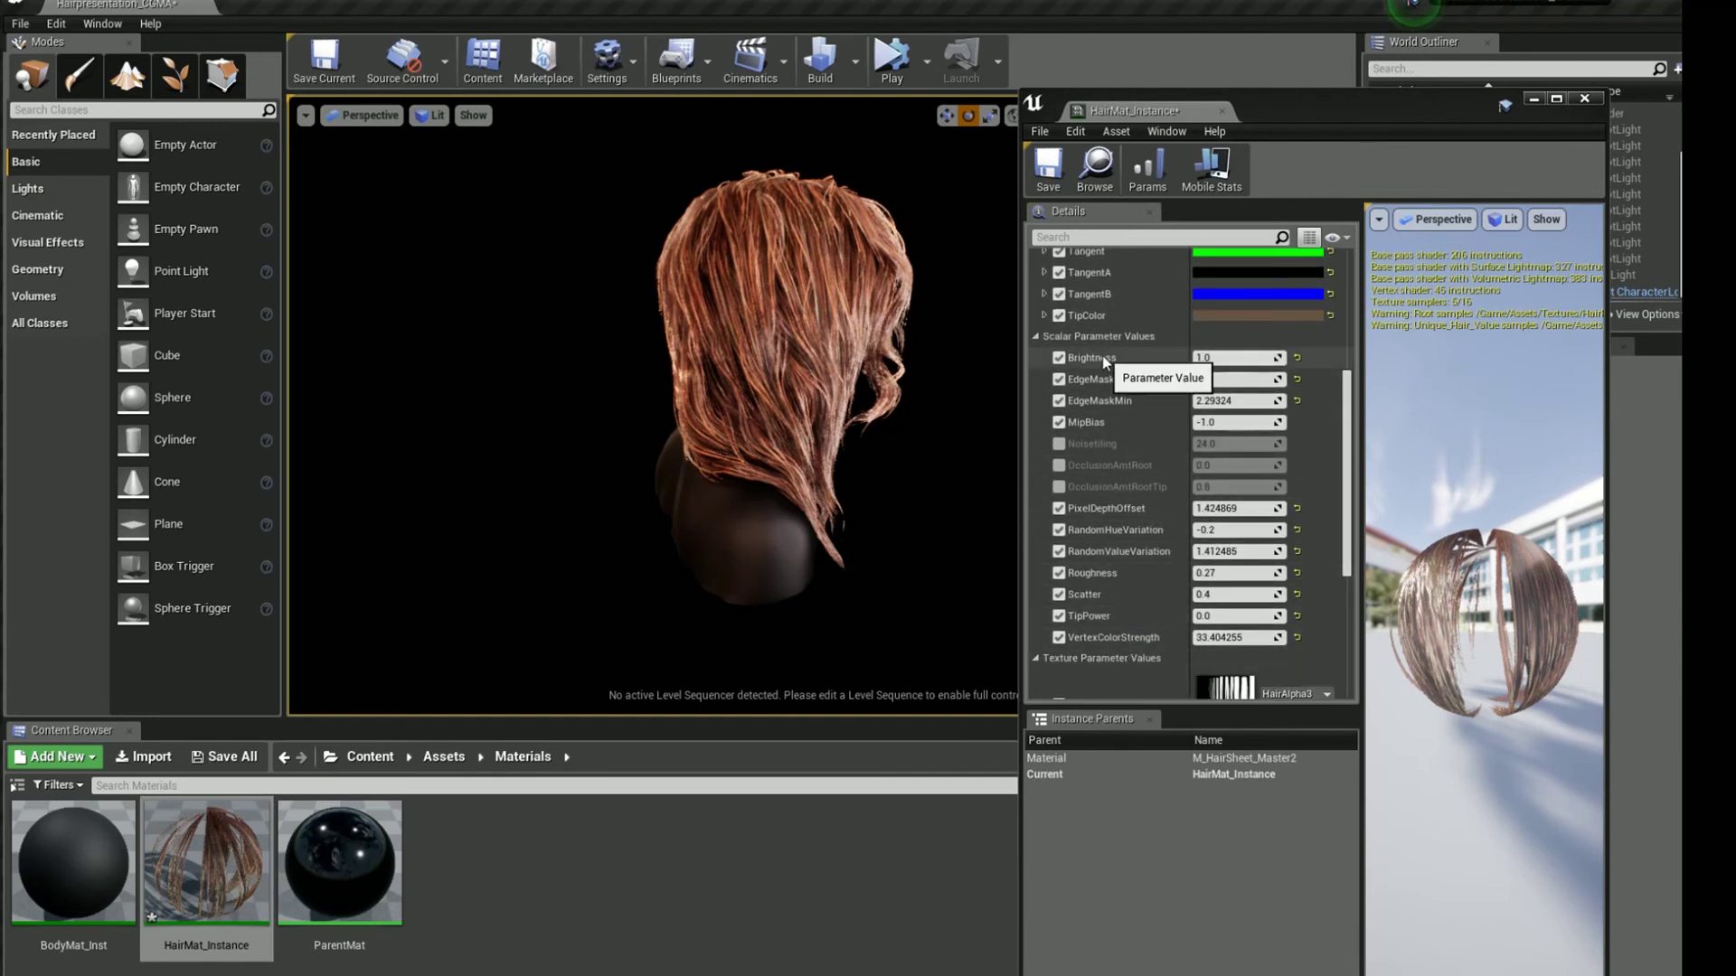
- Set HairMat_Instance Brightness to 0.419048 and VertexColorStrength to 63.657024
left_click_drag(1234, 357, 1194, 357)
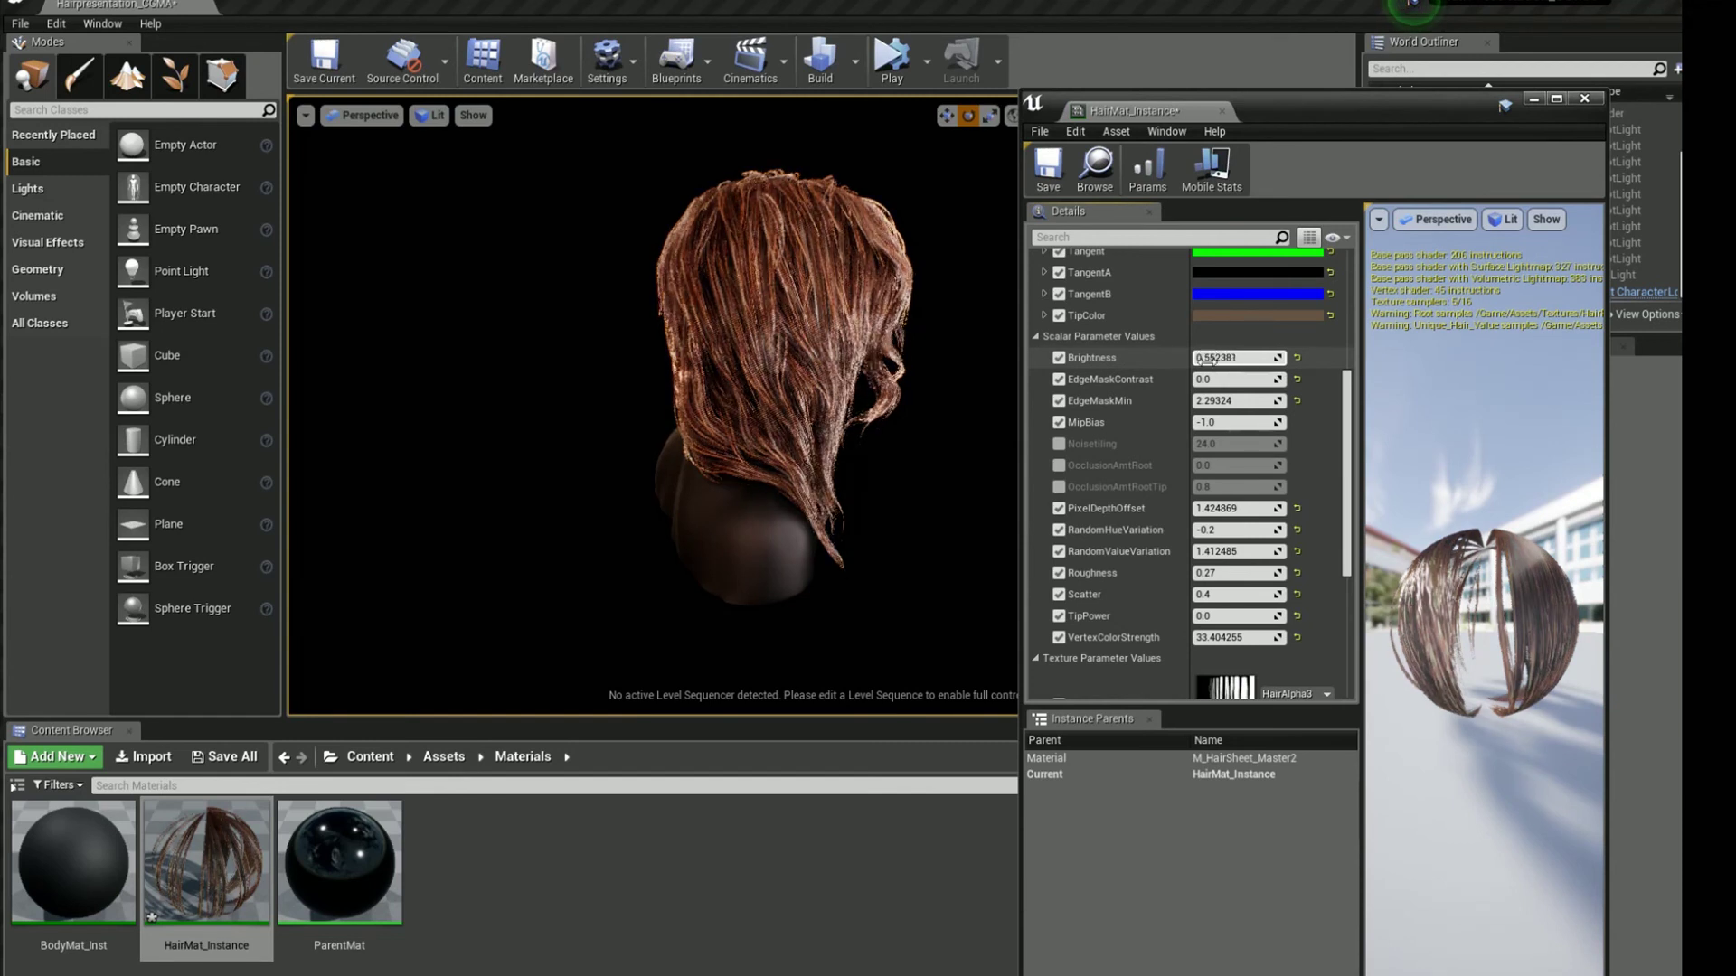
left_click_drag(1216, 638, 1262, 637)
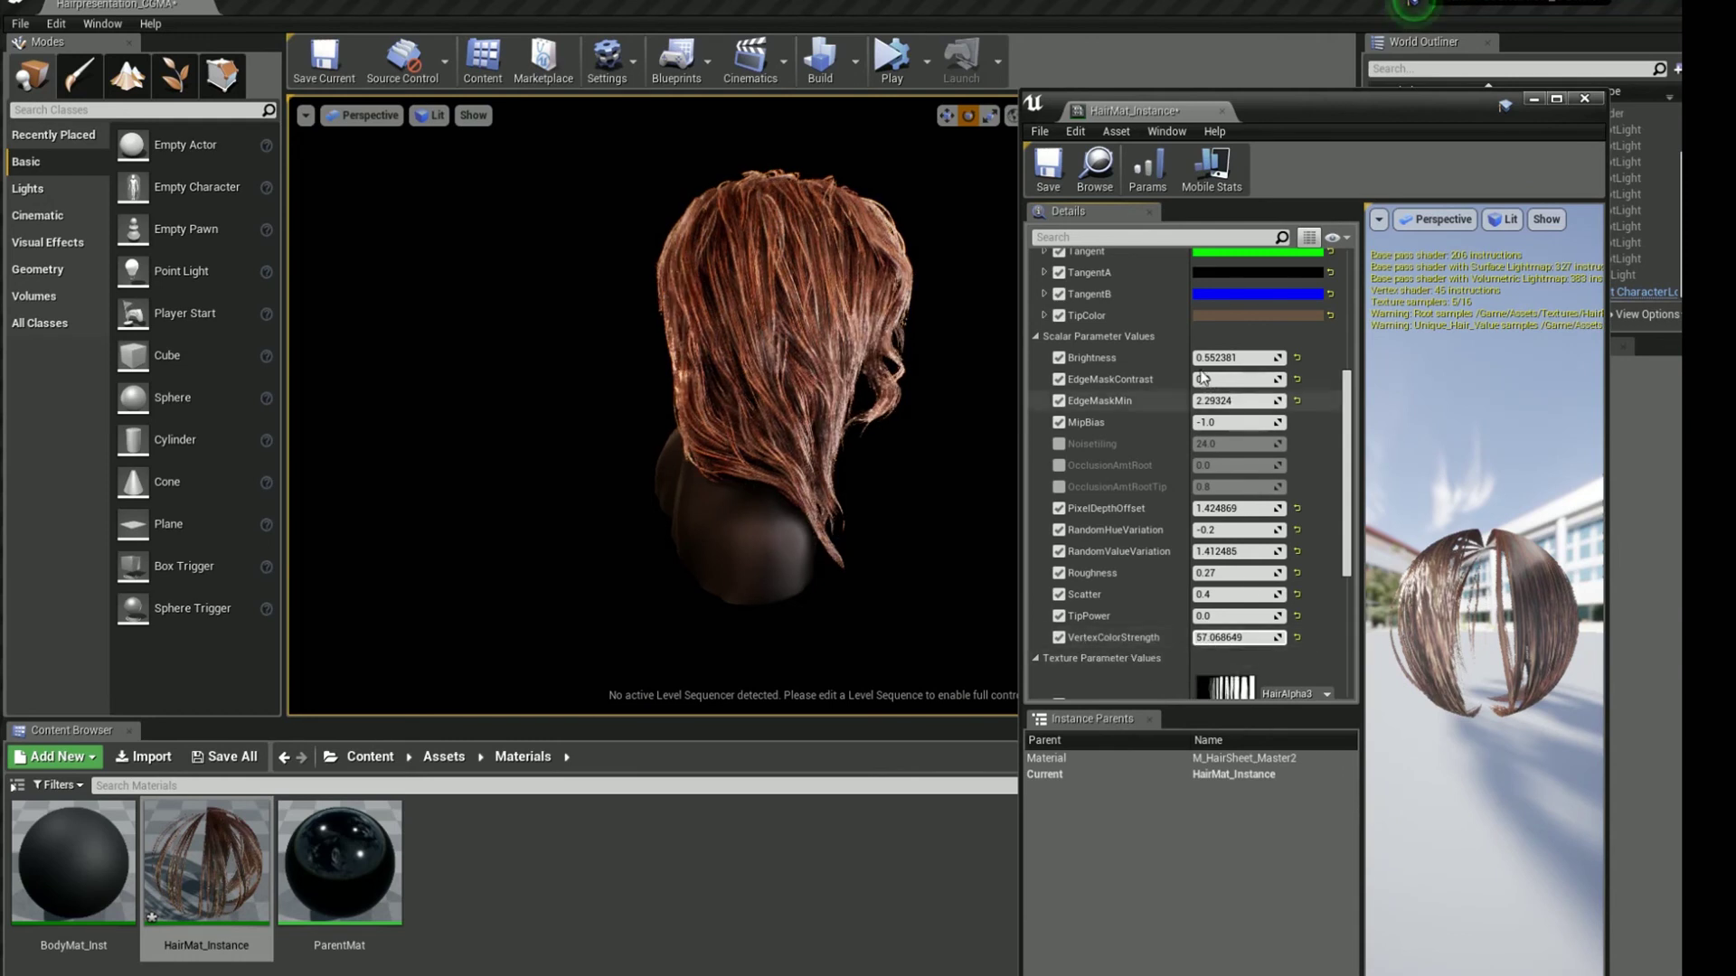
left_click_drag(1211, 357, 1208, 357)
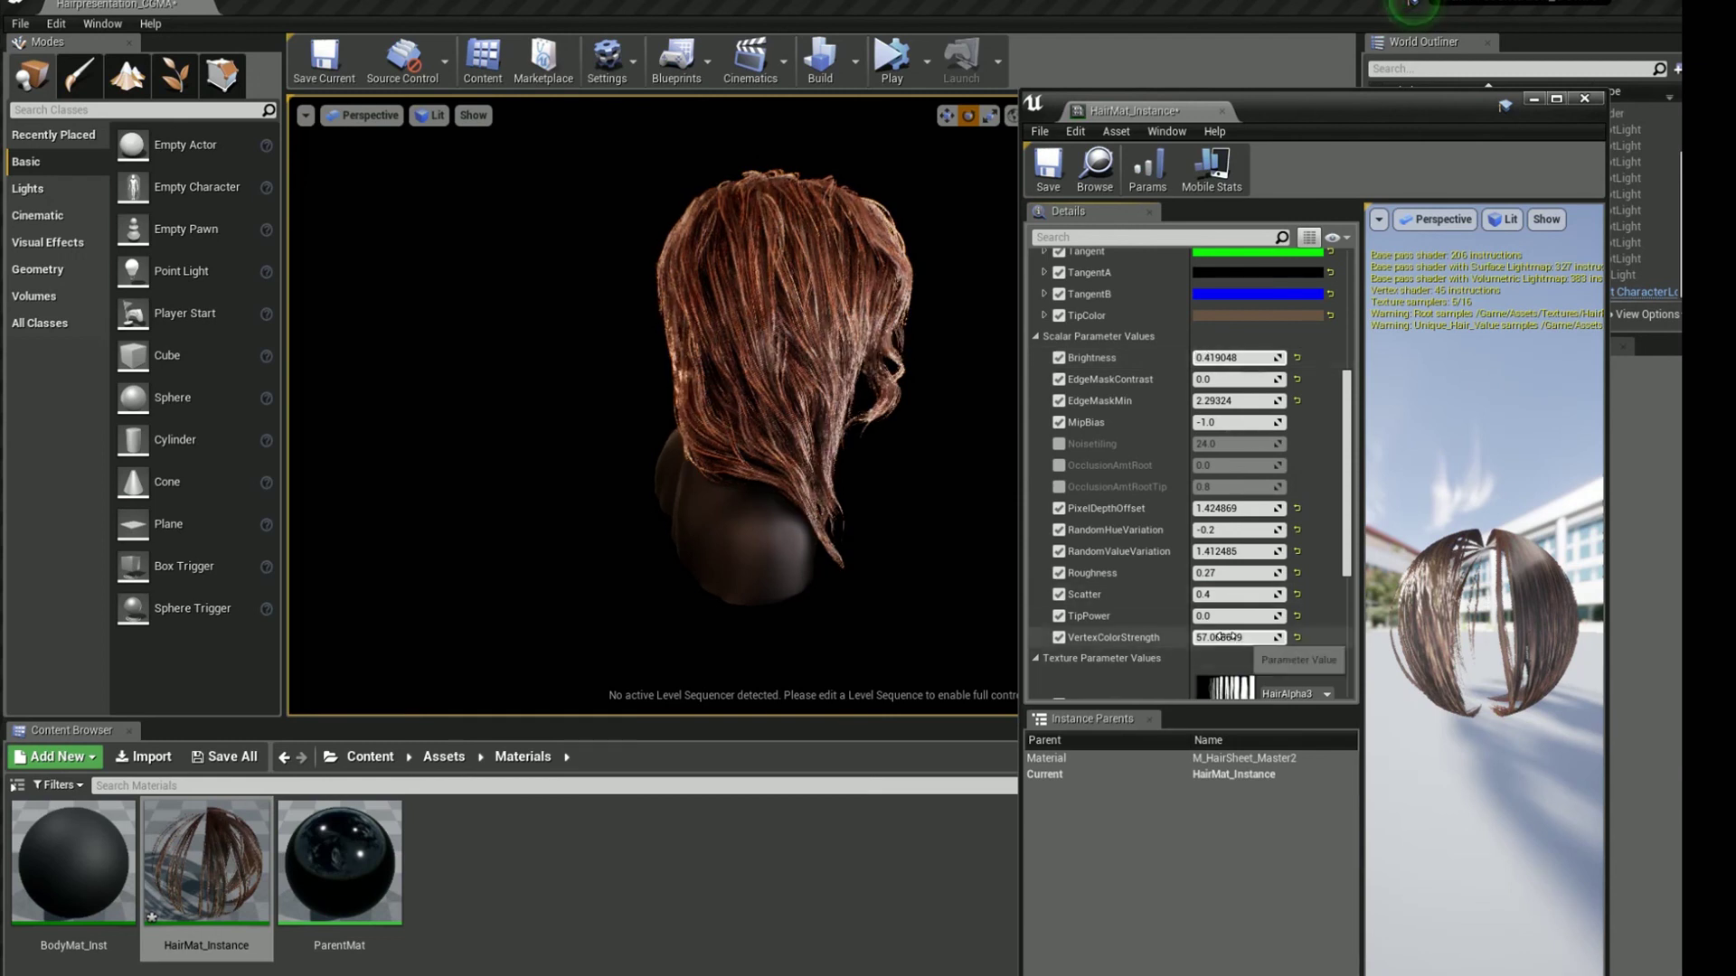
mouse_move(1235, 637)
left_mouse_down()
mouse_move(1270, 637)
mouse_move(1232, 638)
left_mouse_up()
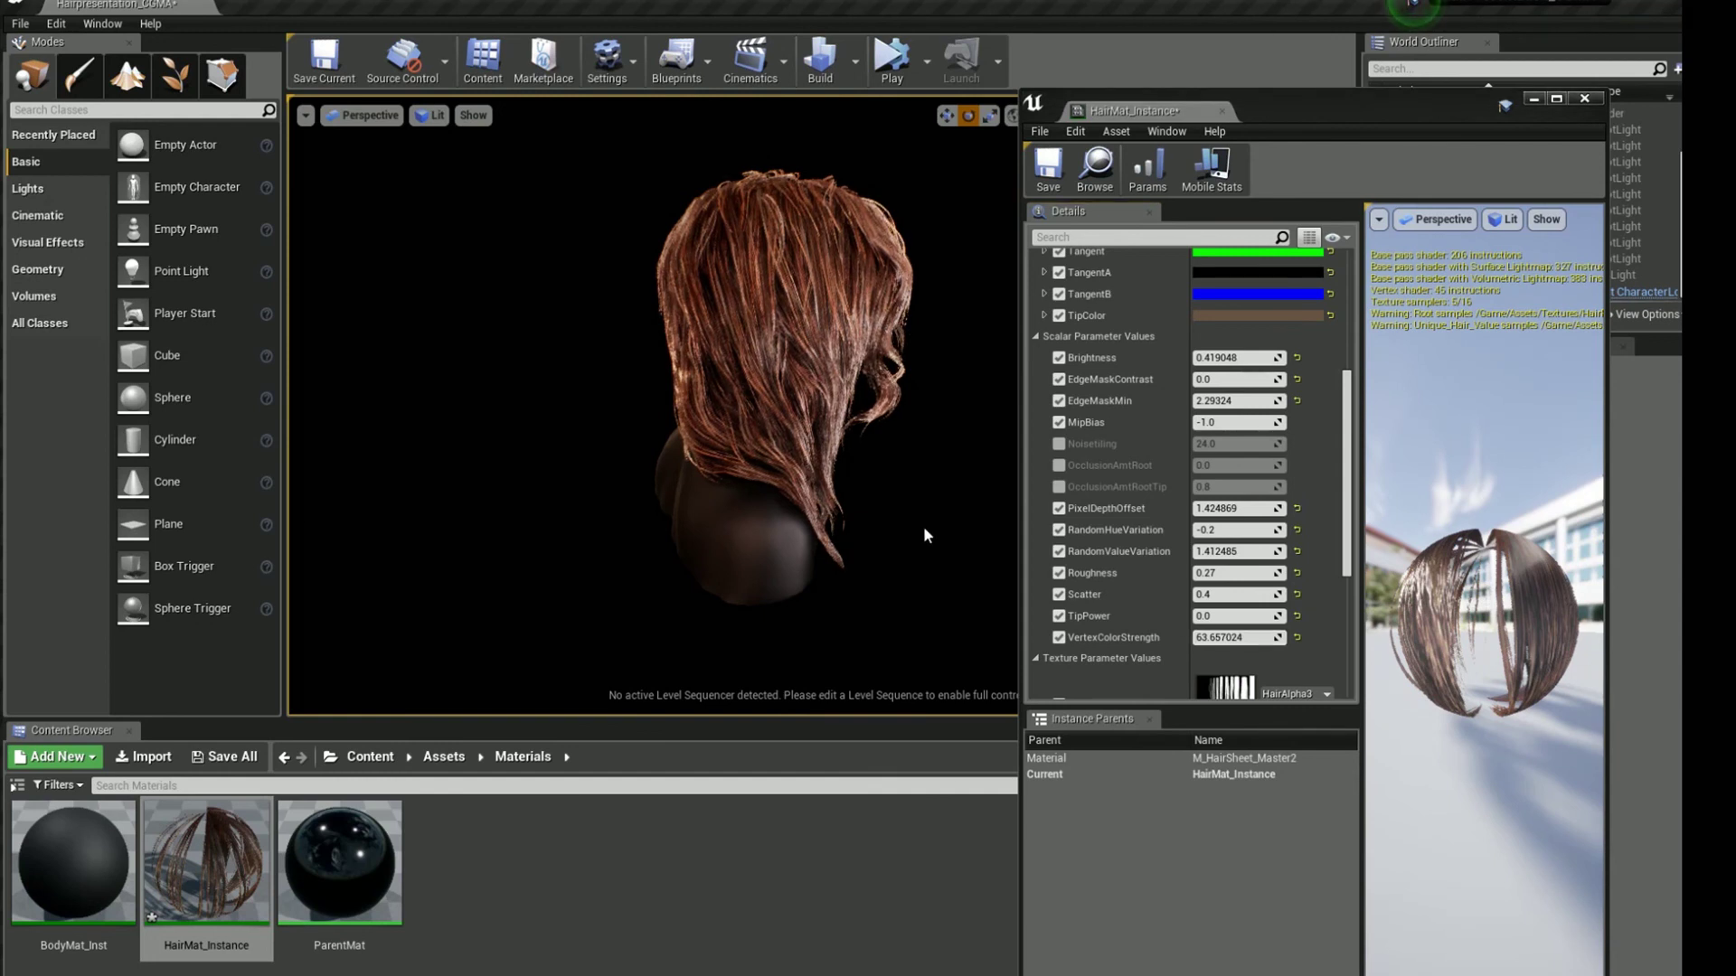
left_click_drag(609, 421, 660, 412, "alt")
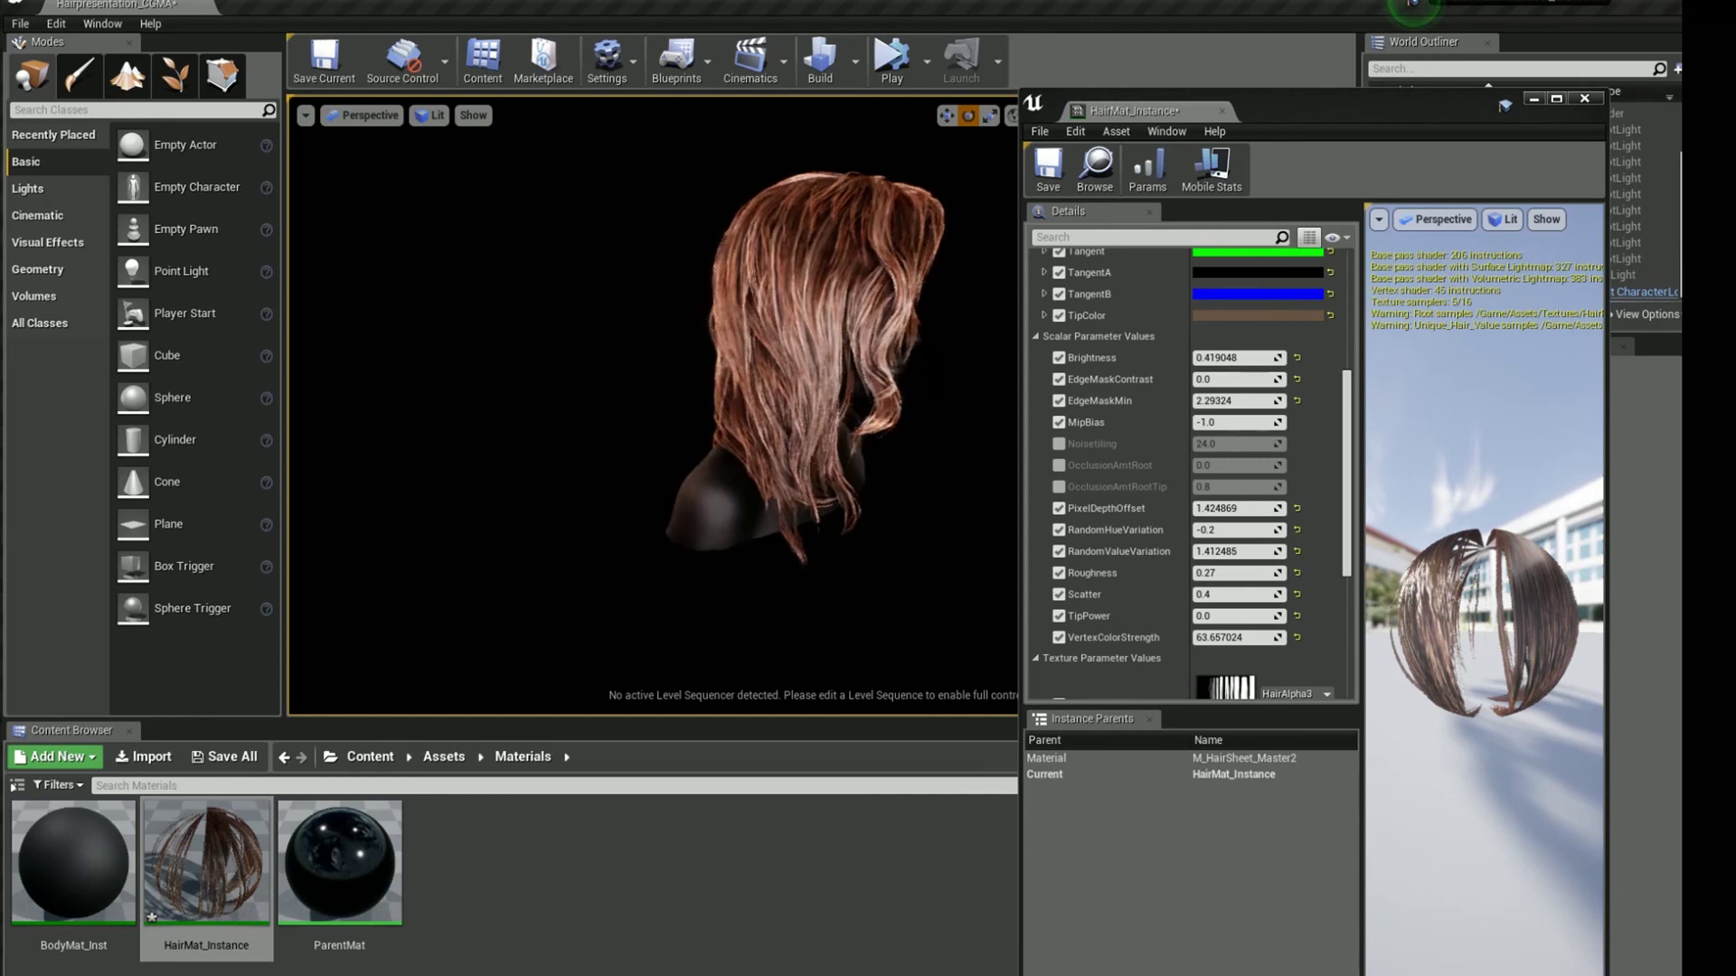
left_click_drag(814, 425, 886, 426, "alt")
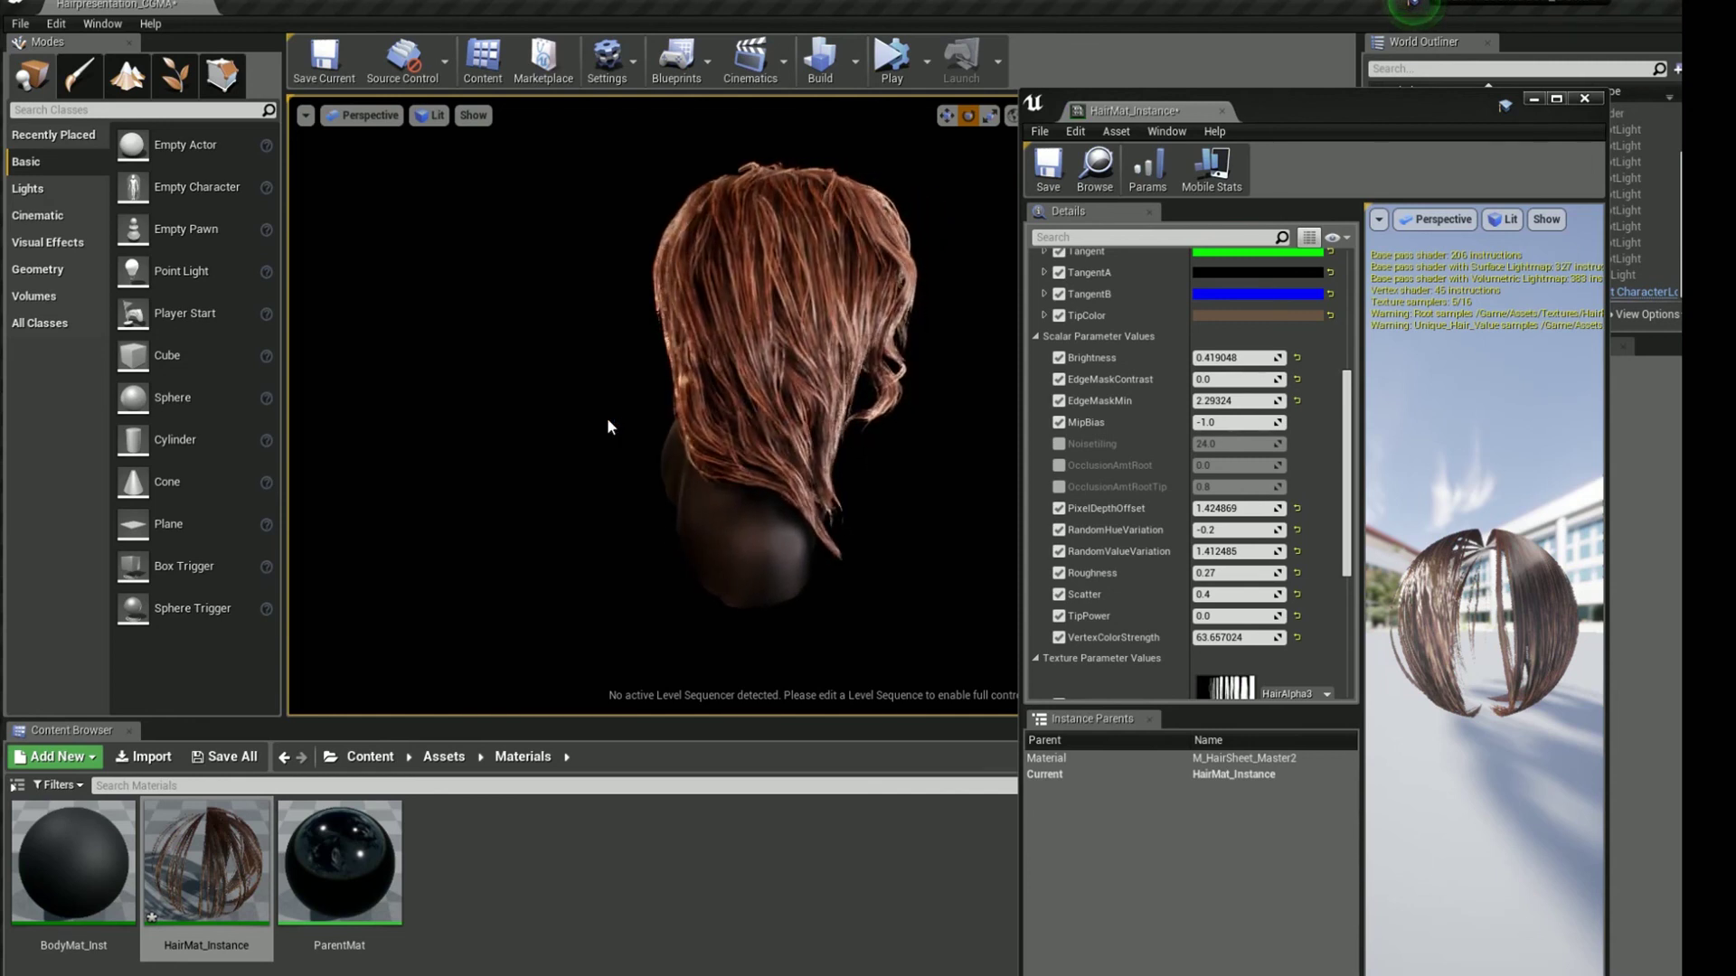
scroll(1124, 411, "up", 3)
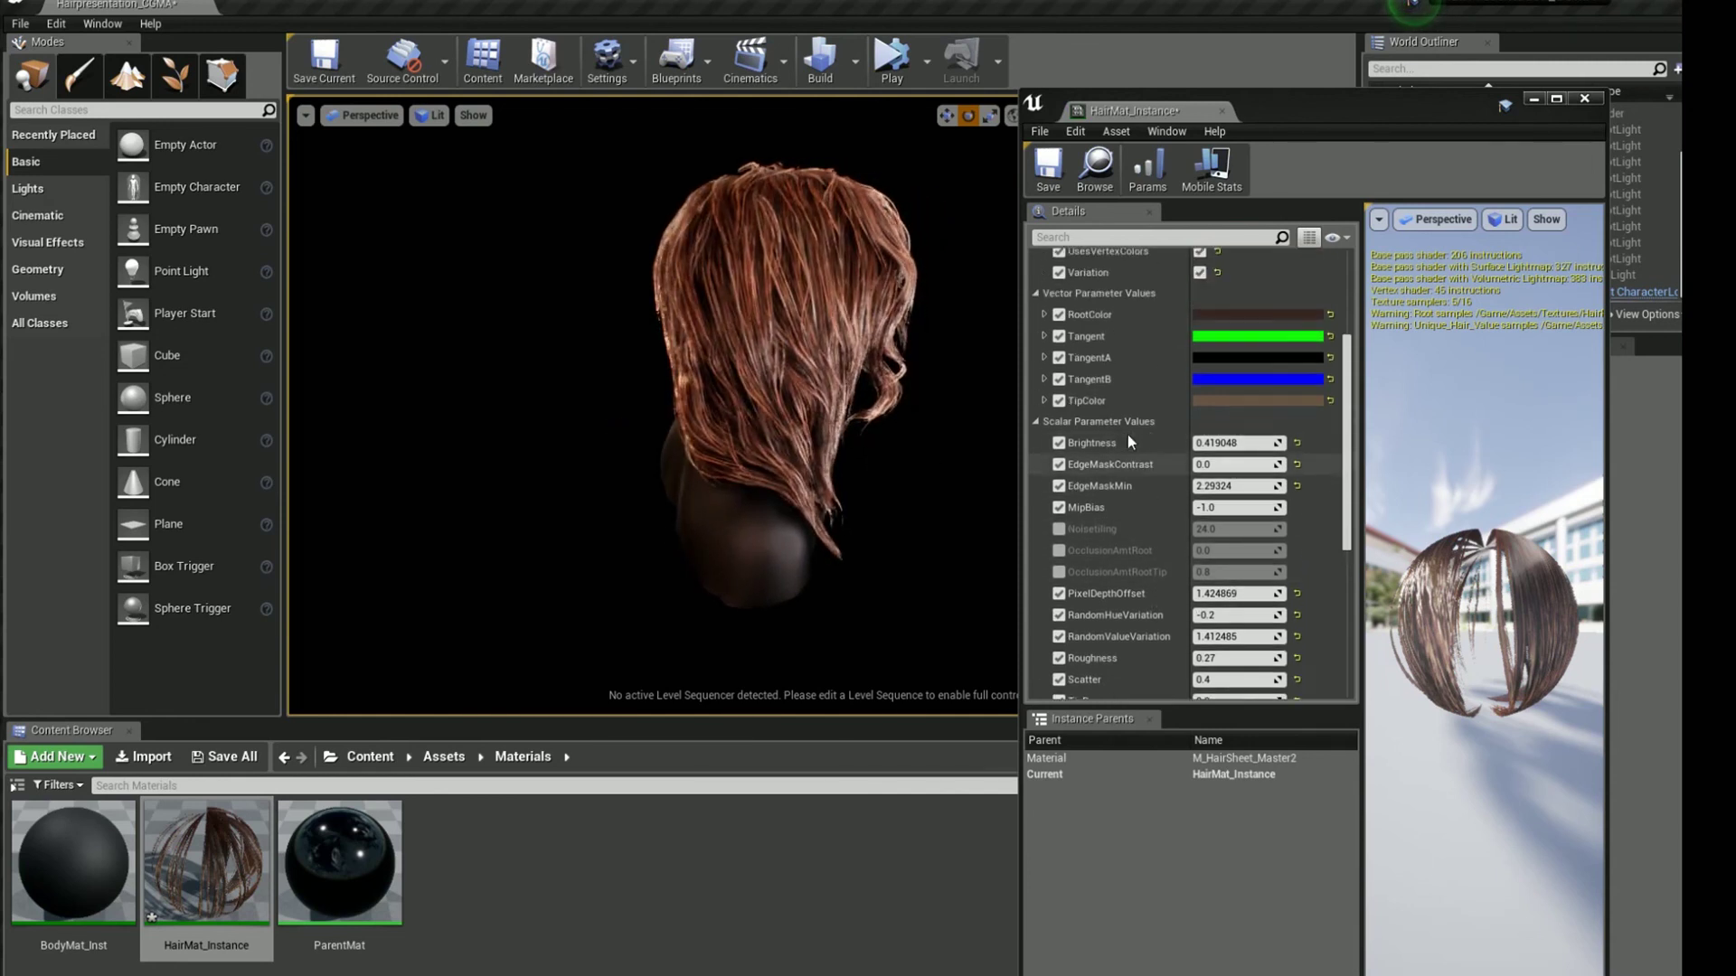
scroll(1131, 443, "up", 2)
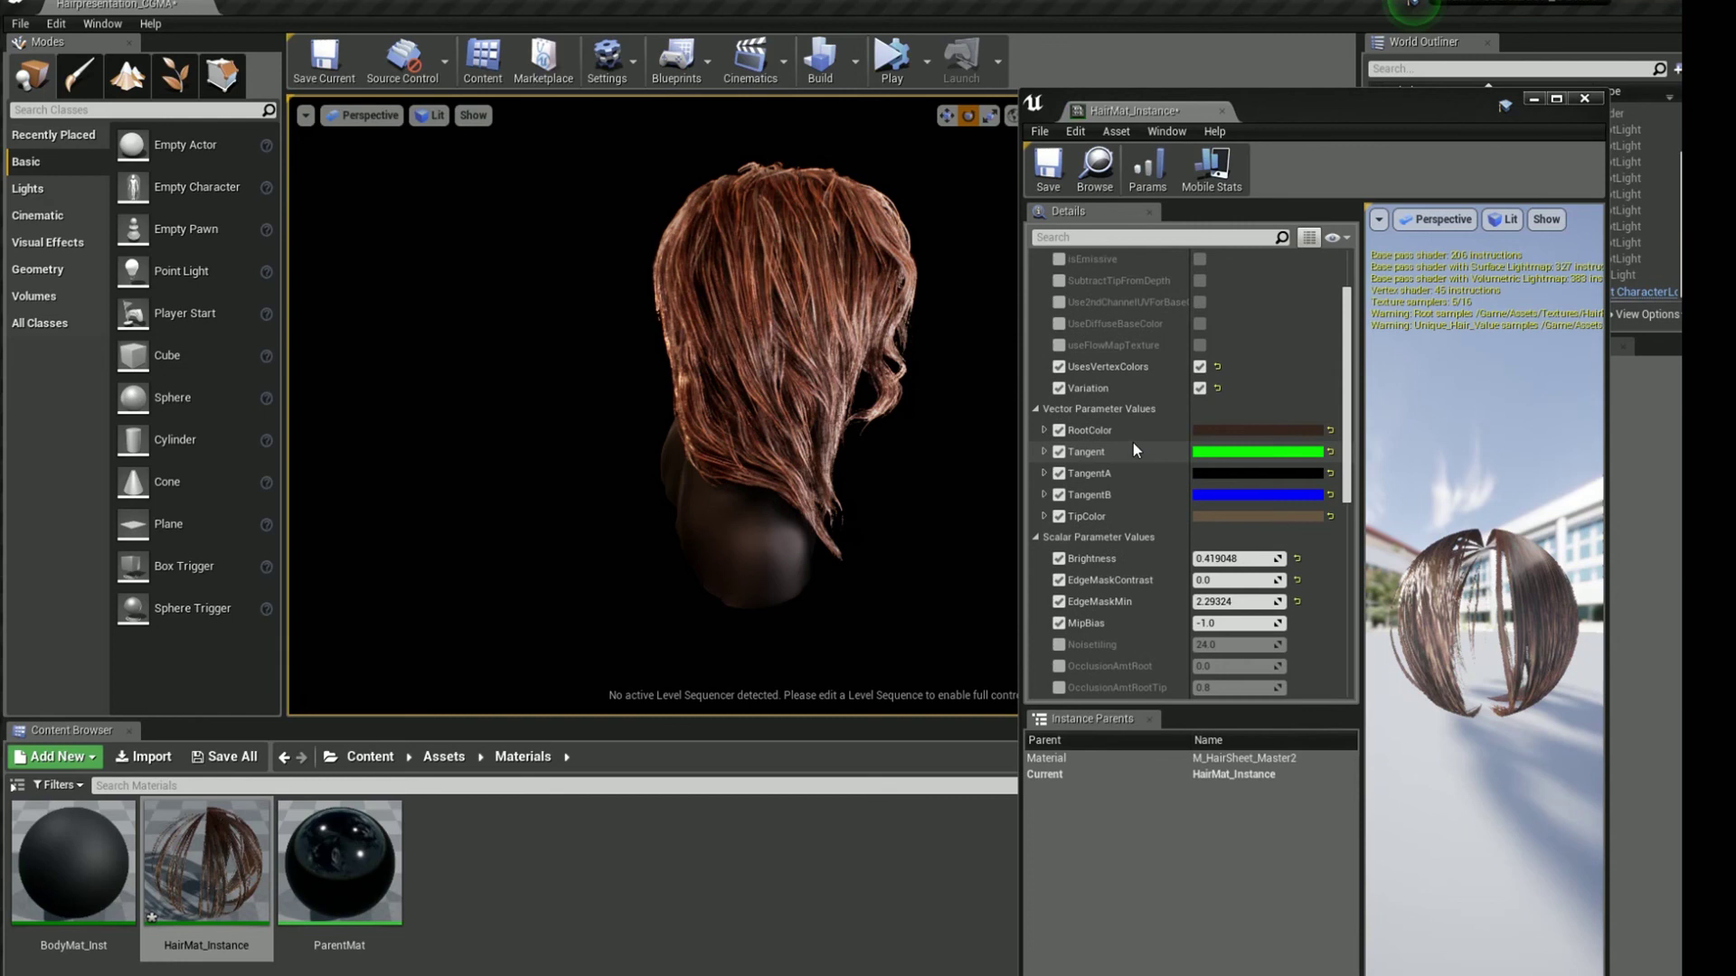
left_click(1059, 369)
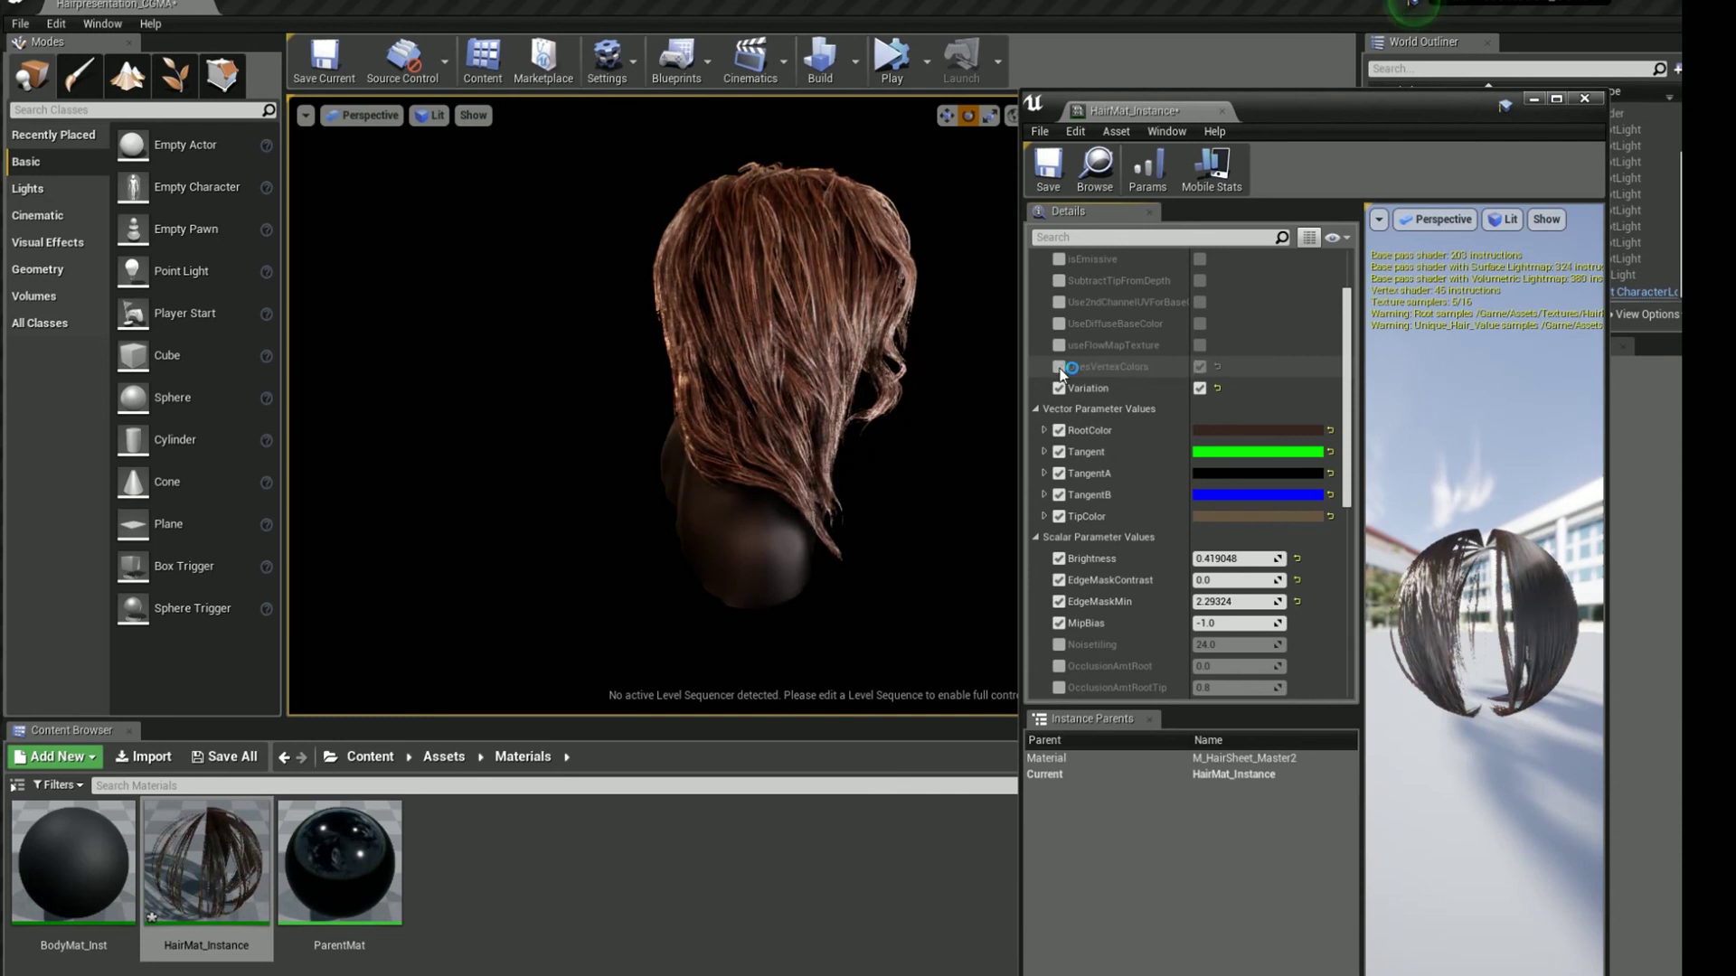
left_click(1059, 367)
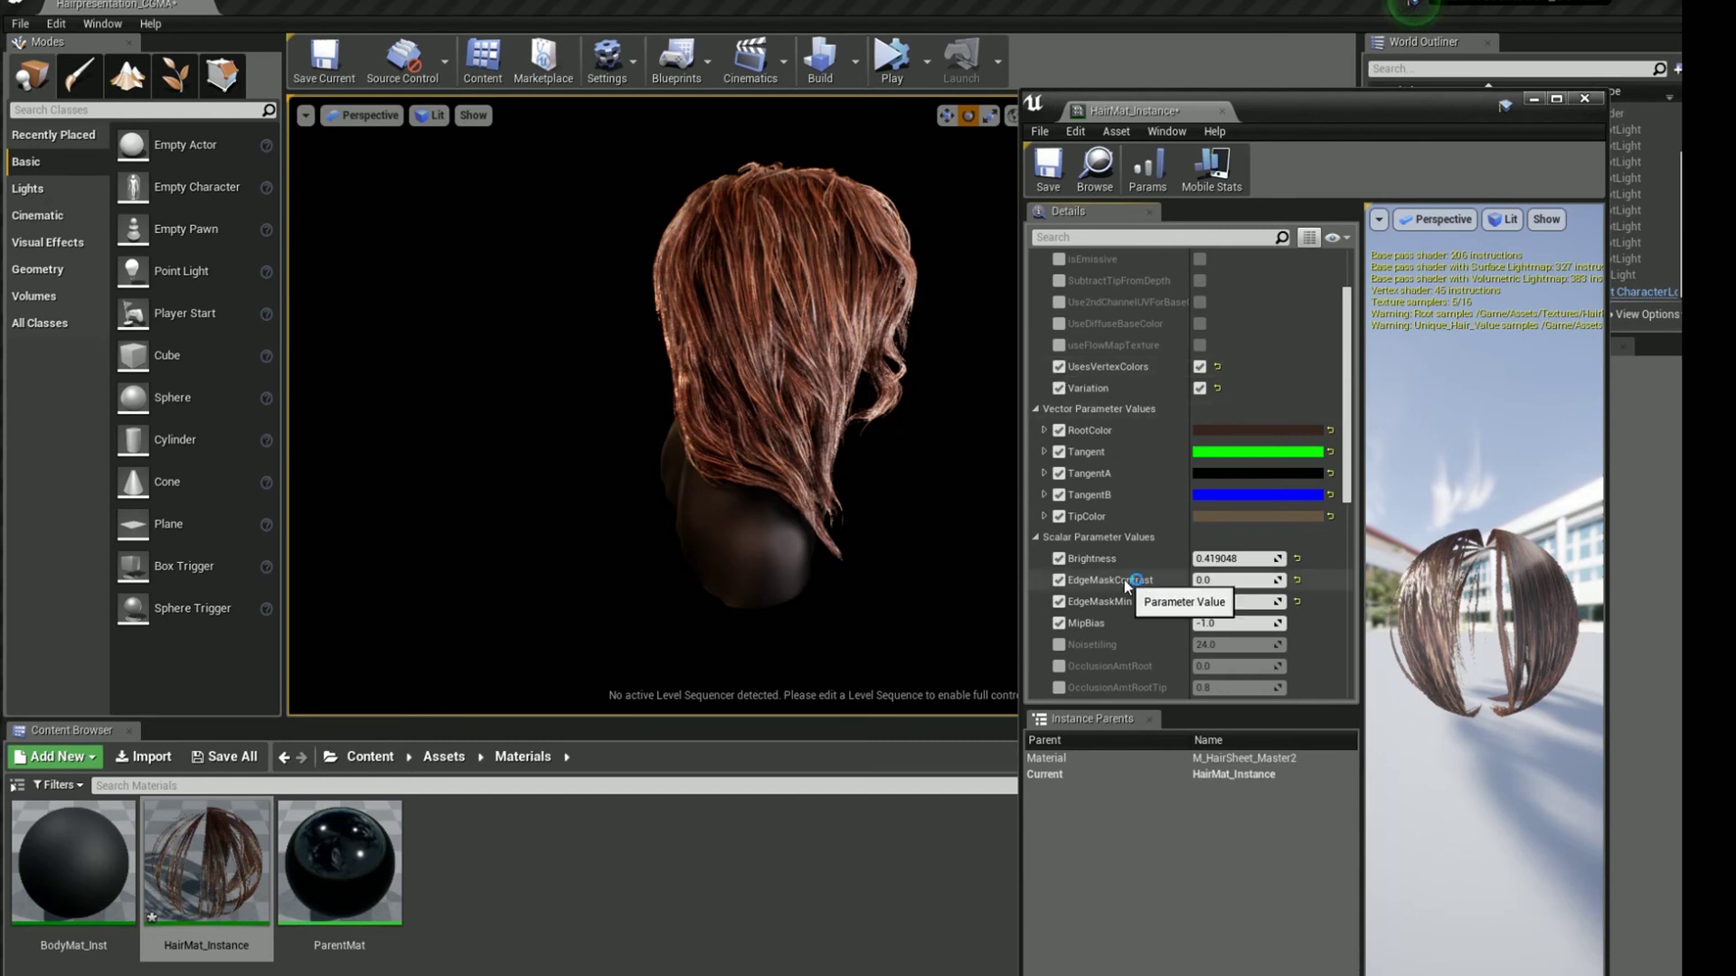
left_click_drag(546, 585, 793, 606, "alt")
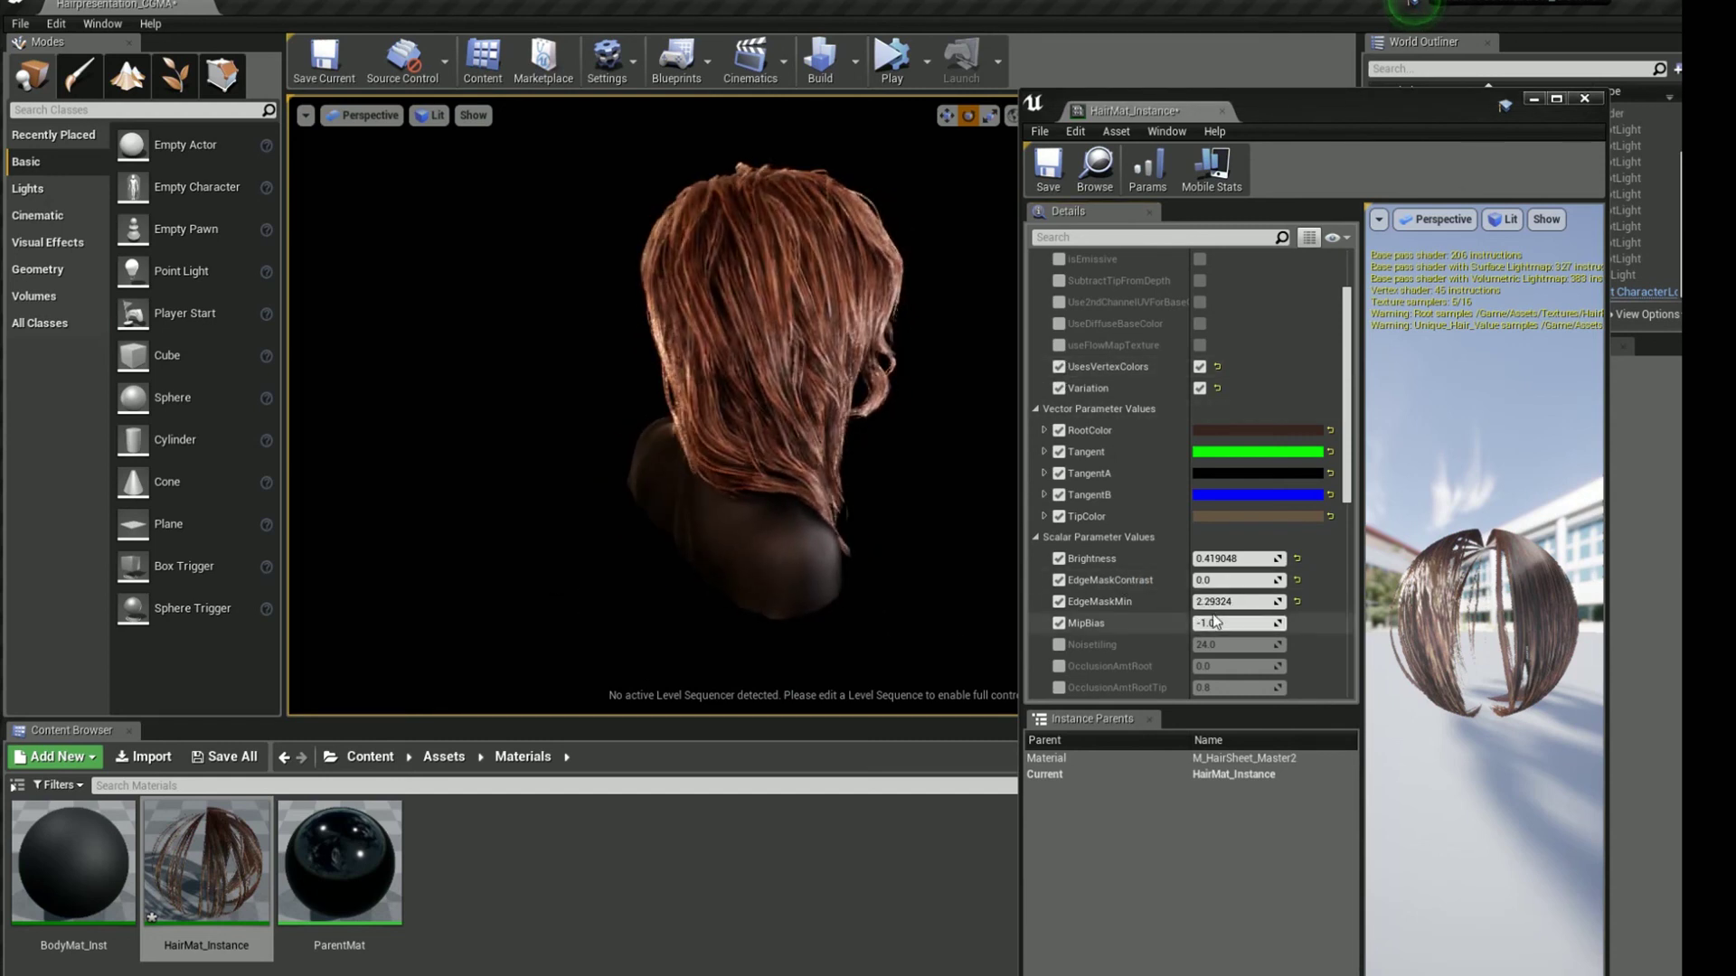
scroll(1202, 615, "down", 8)
scroll(1203, 618, "down", 3)
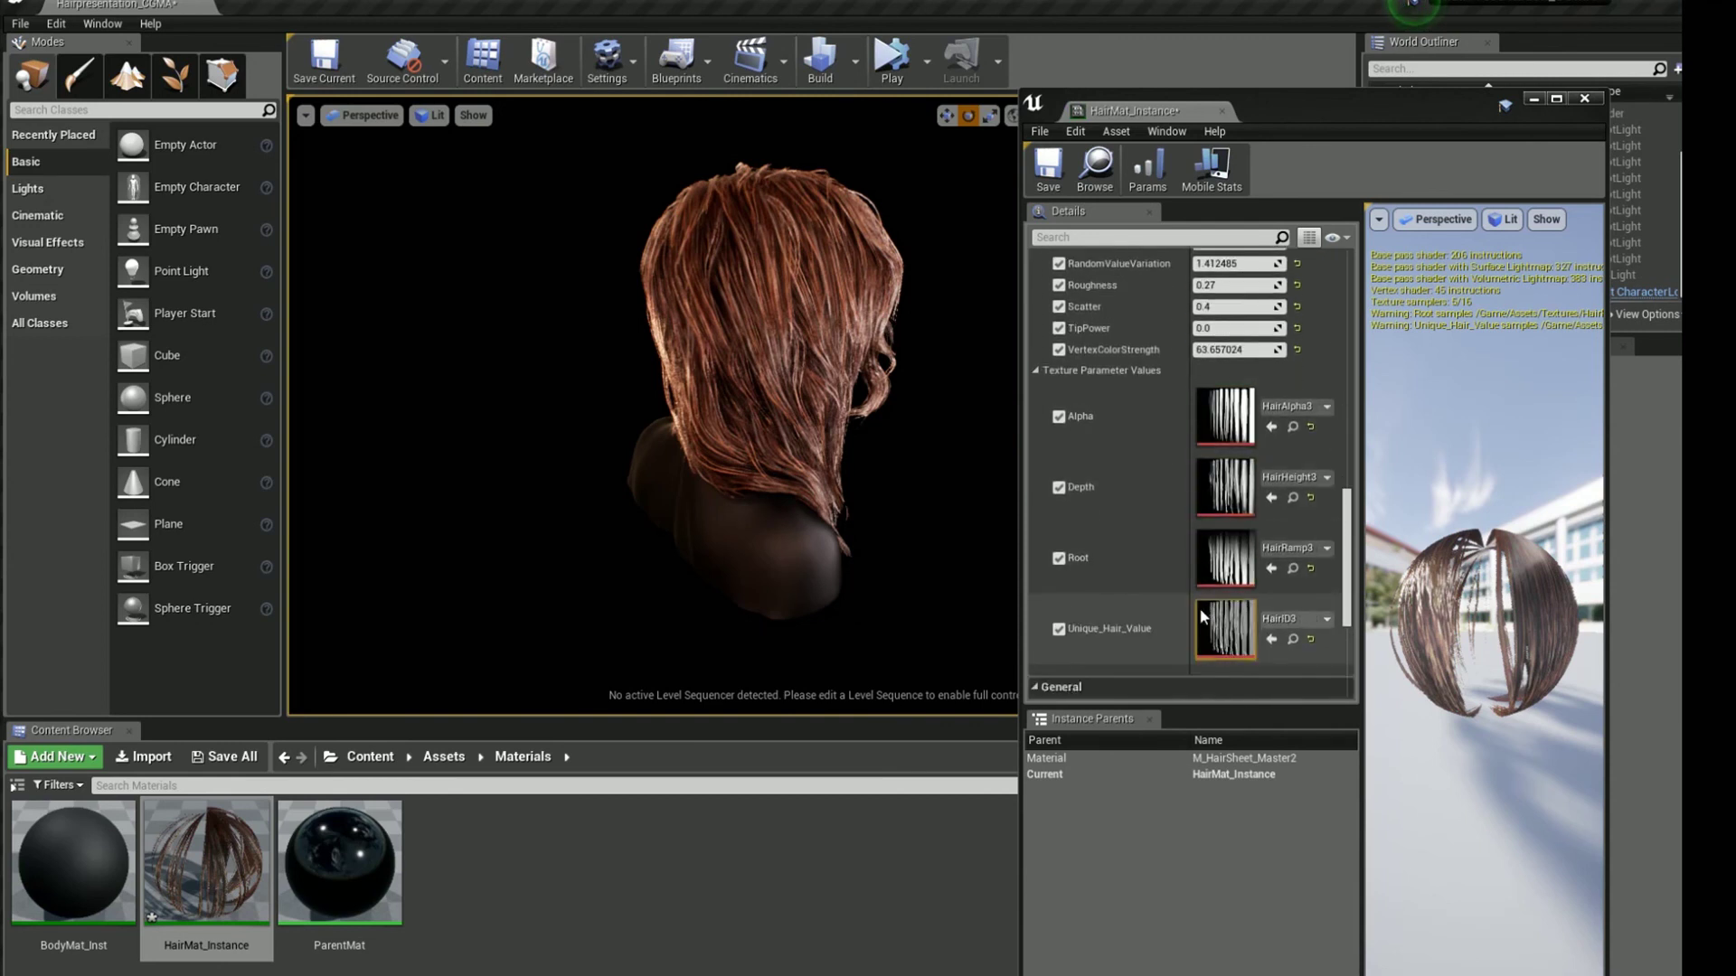
scroll(1228, 642, "up", 1)
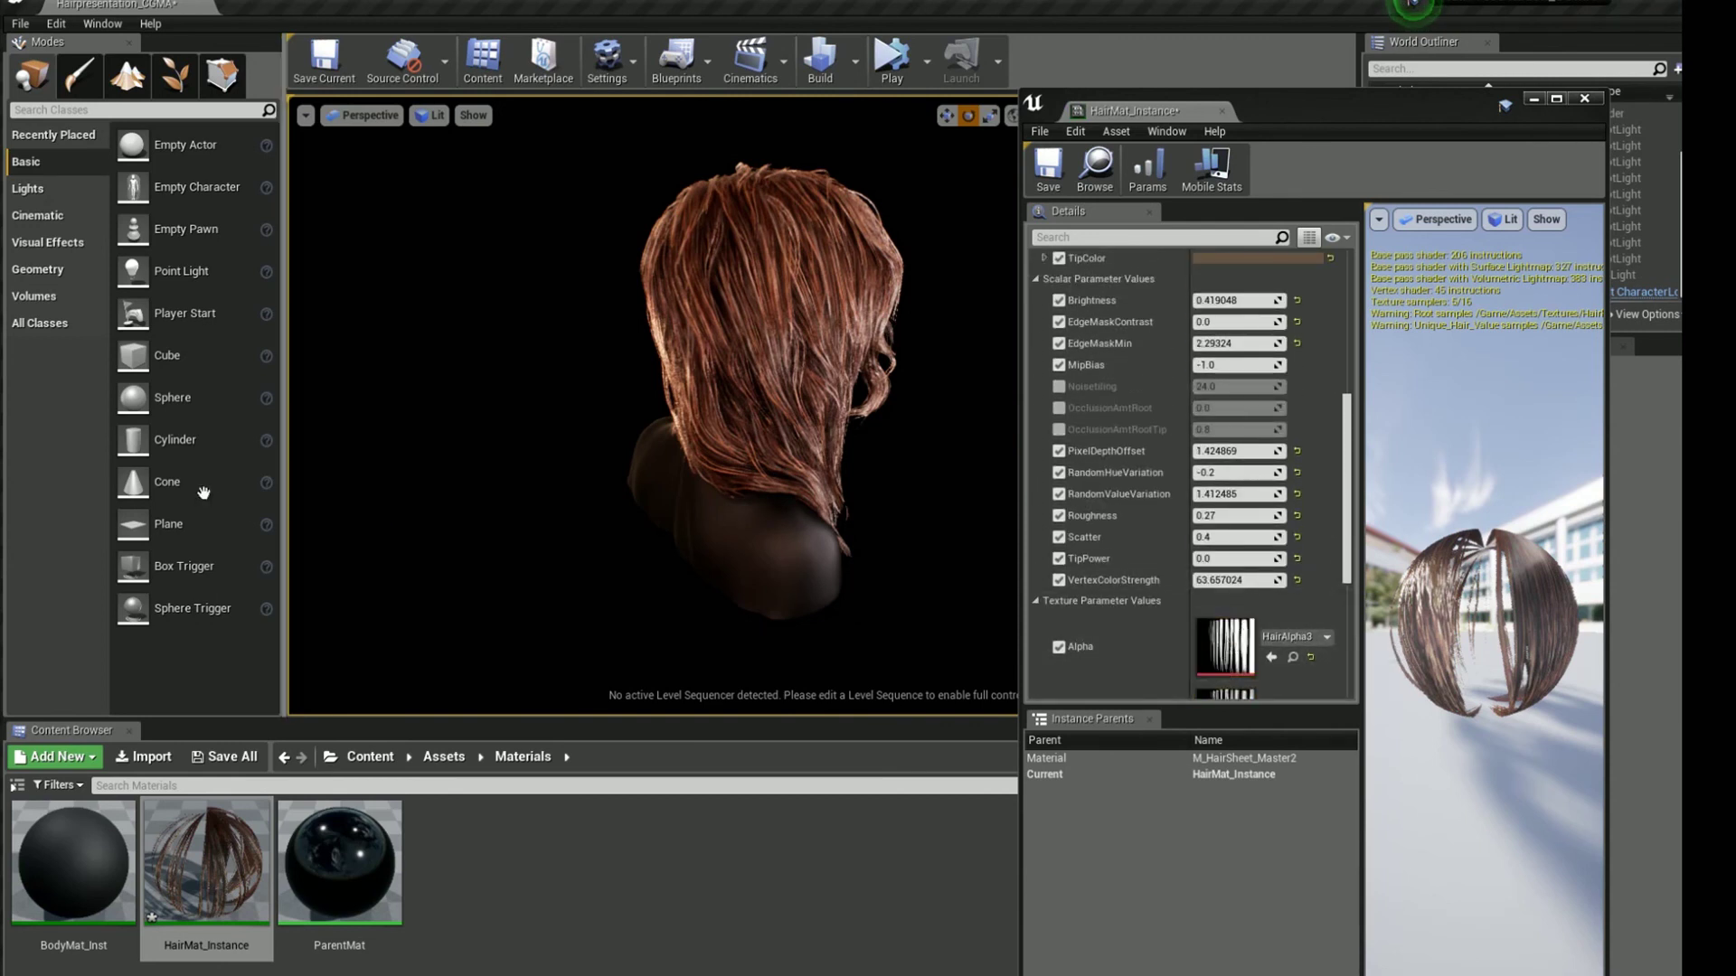